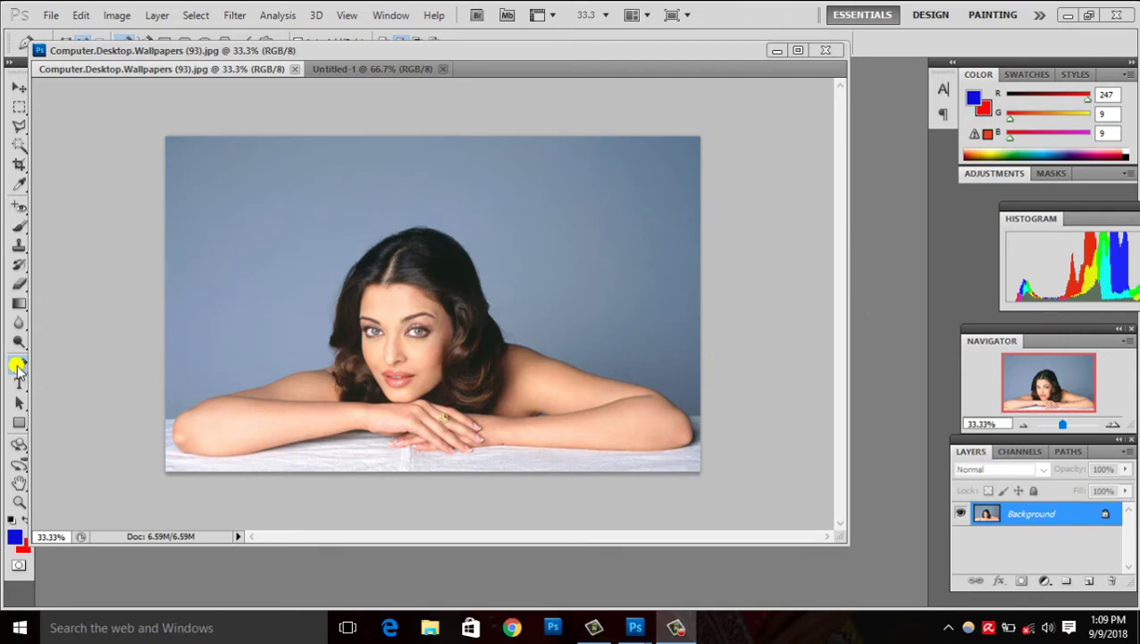
Select the regular Pen Tool and place the first path anchor at the left edge of her arm.
left_click(20, 366)
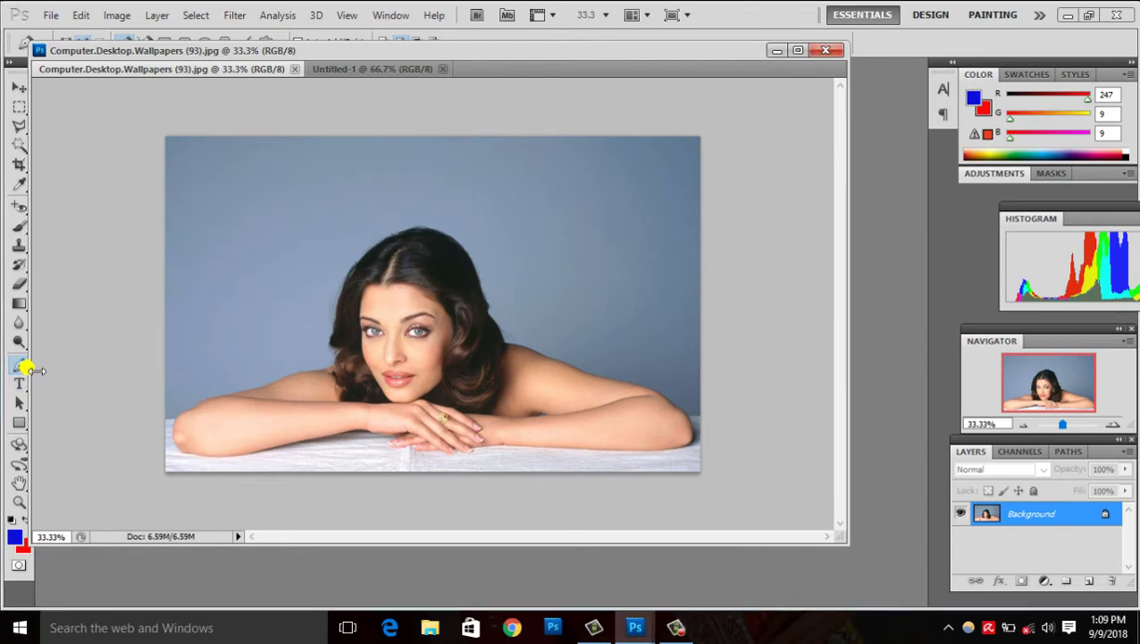
left_click(22, 367)
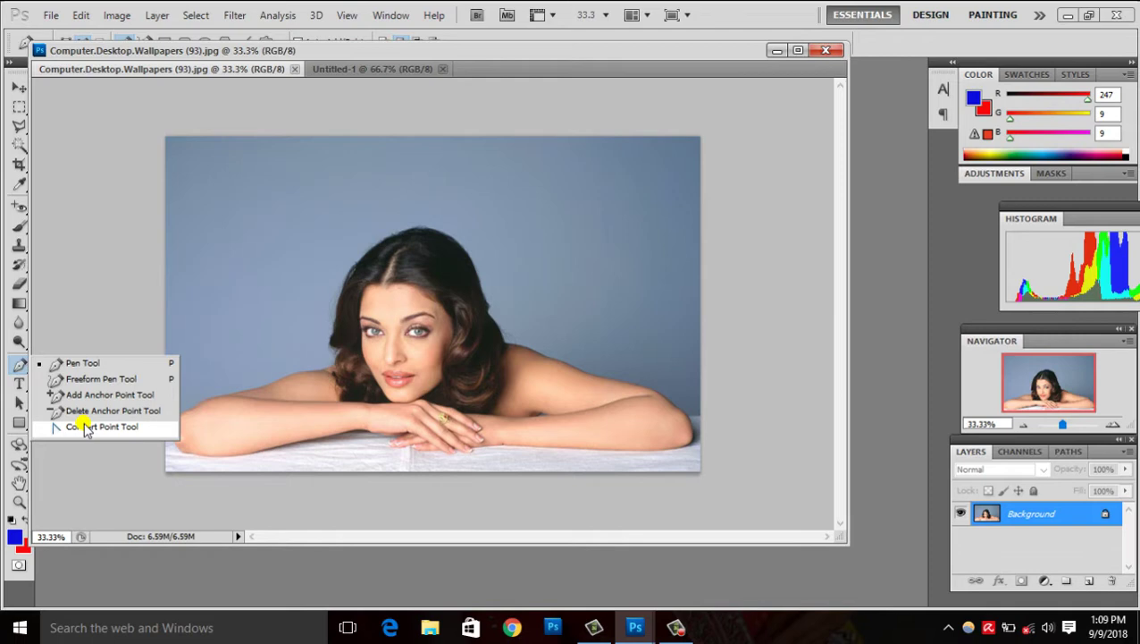
left_click(99, 362)
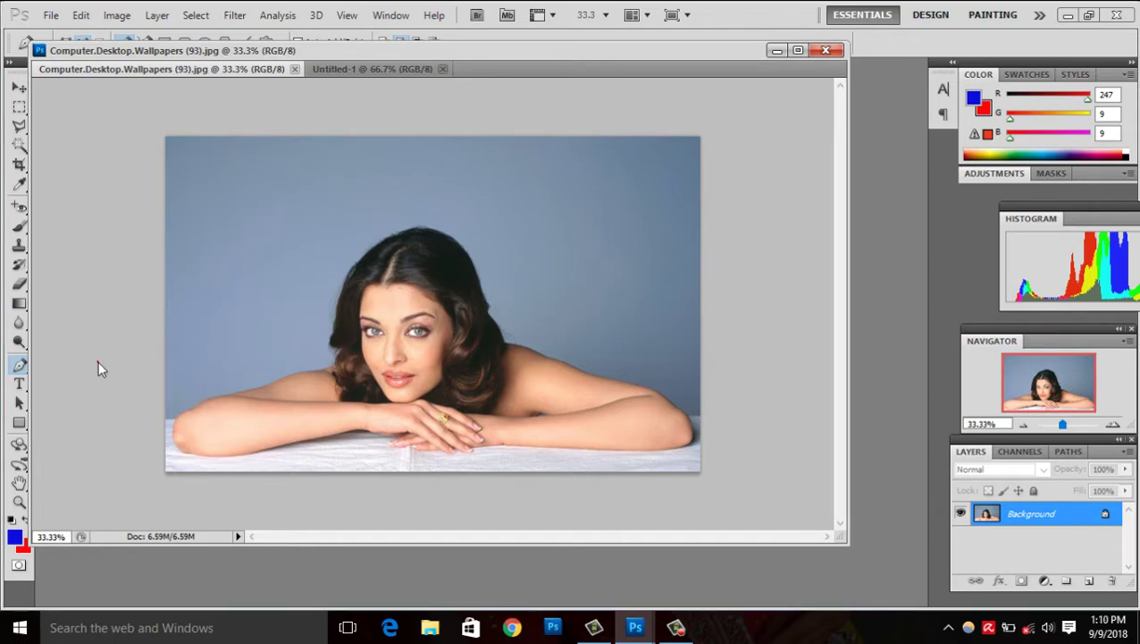
left_click(179, 418)
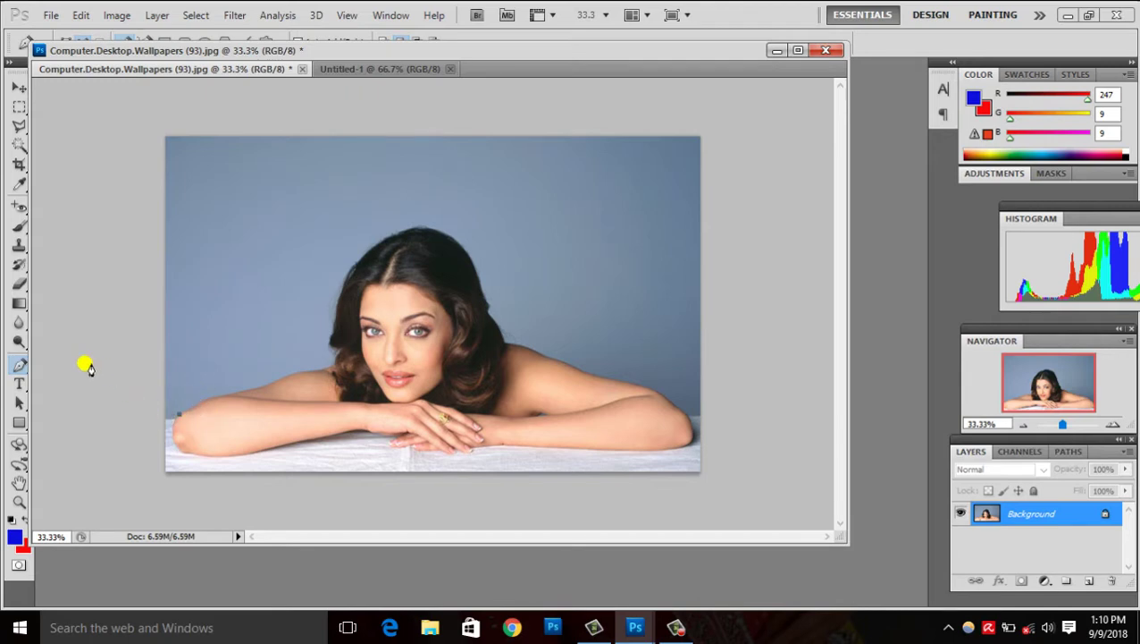
right_click(19, 366)
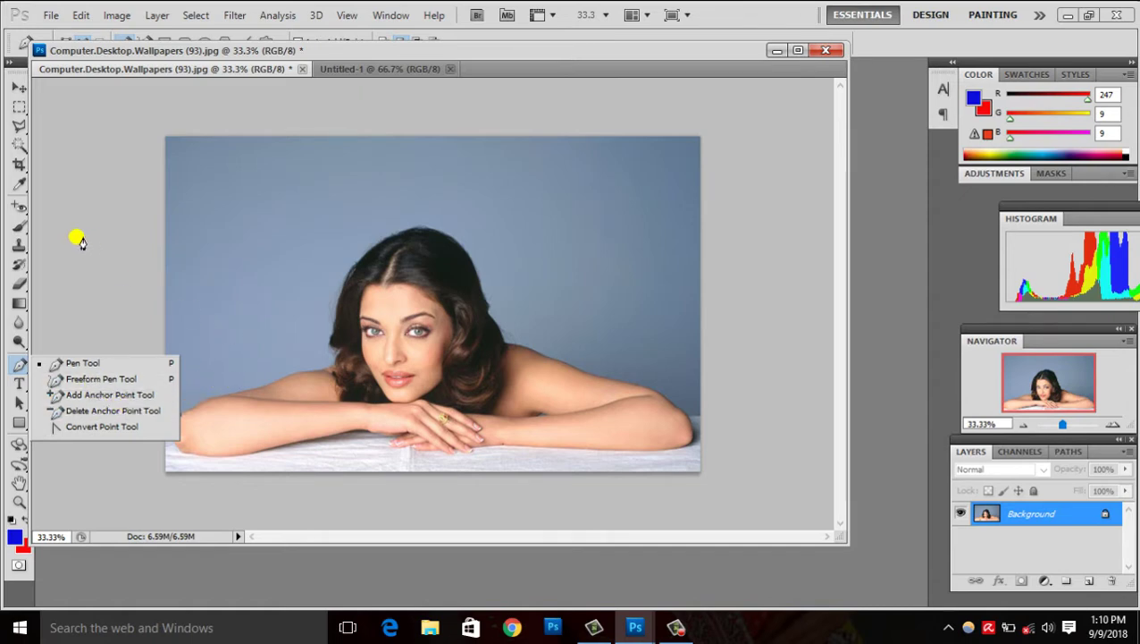
right_click(19, 364)
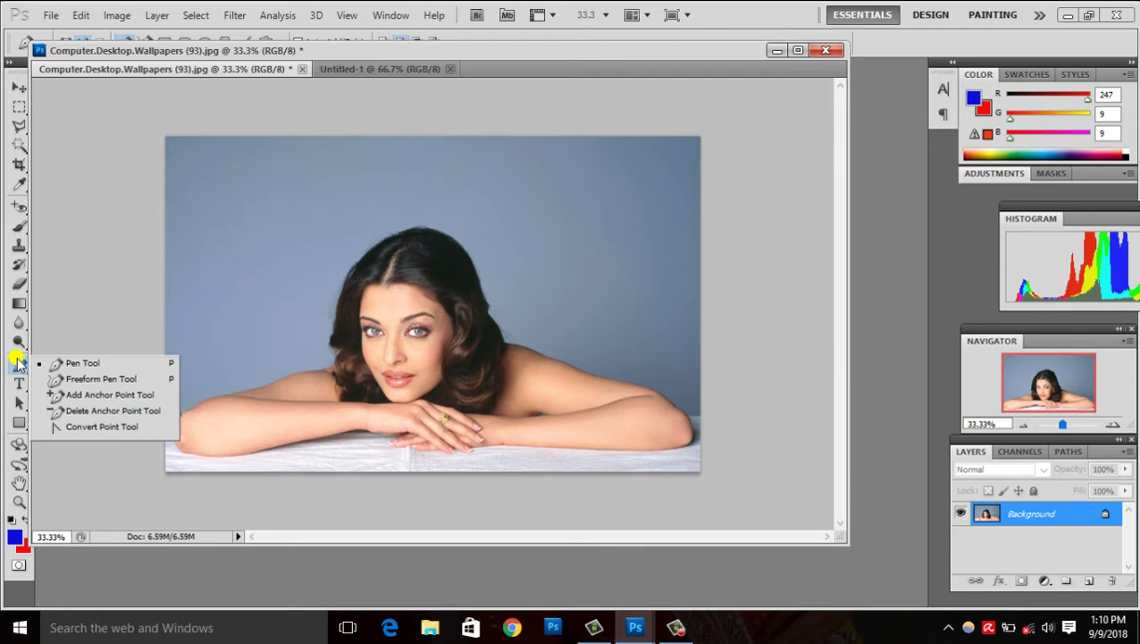
right_click(18, 367)
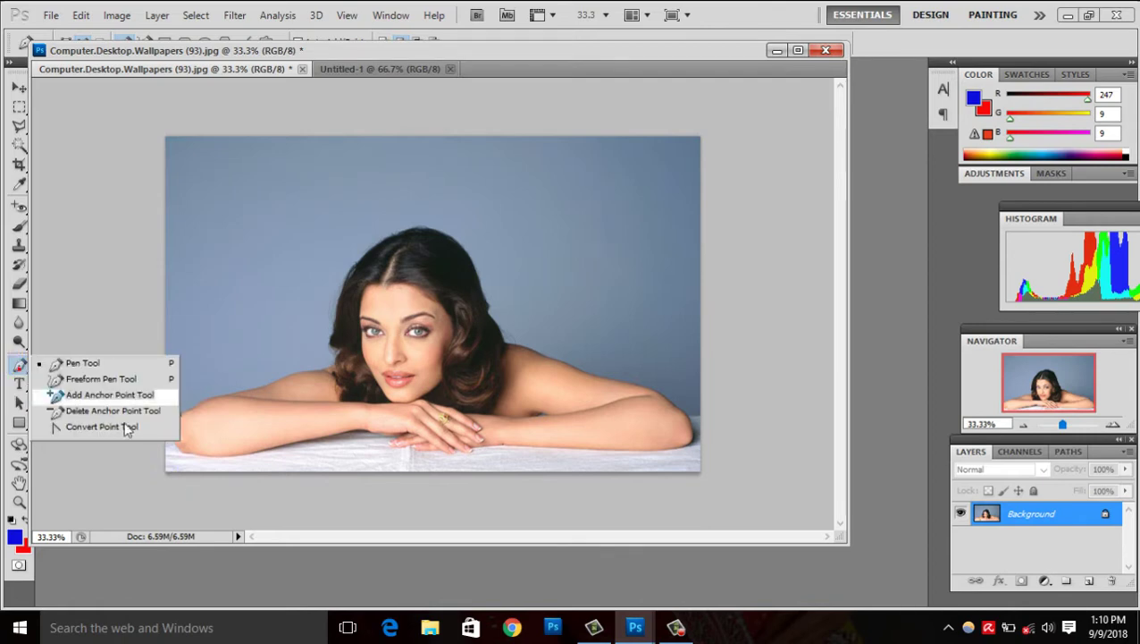
left_click(242, 399)
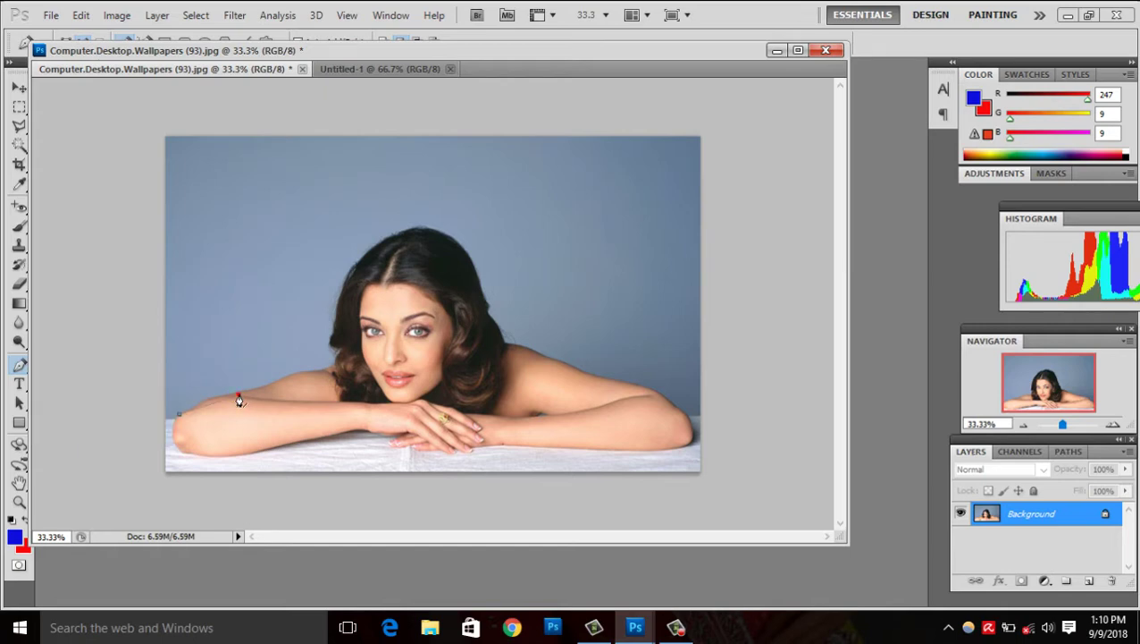
Zoom to 50% and add curved pen anchors from the elbow along the forearm's top edge.
left_click(205, 426)
key("ctrl+plus")
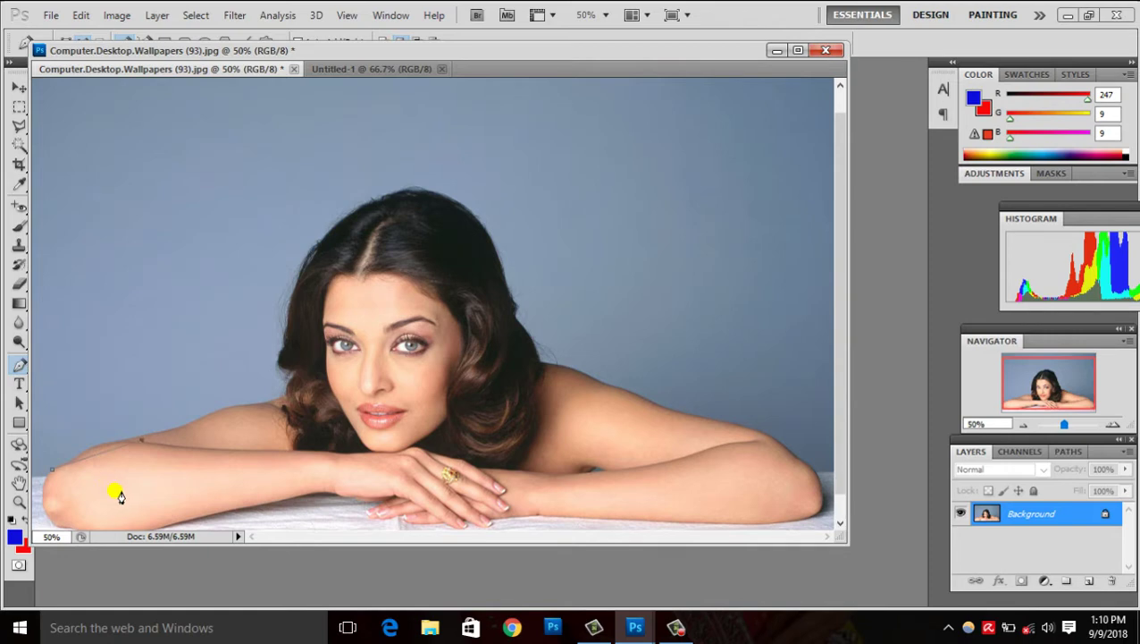
left_click(53, 469)
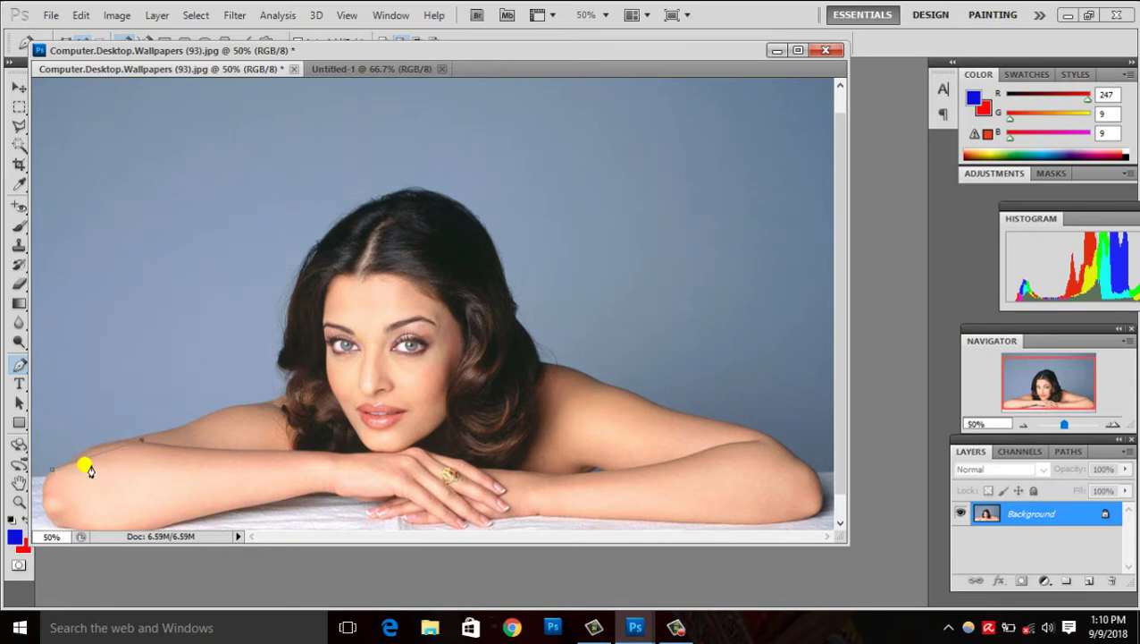
left_click(140, 440)
left_click_drag(53, 467, 129, 442)
left_click_drag(55, 472, 134, 444)
left_click_drag(141, 440, 163, 436)
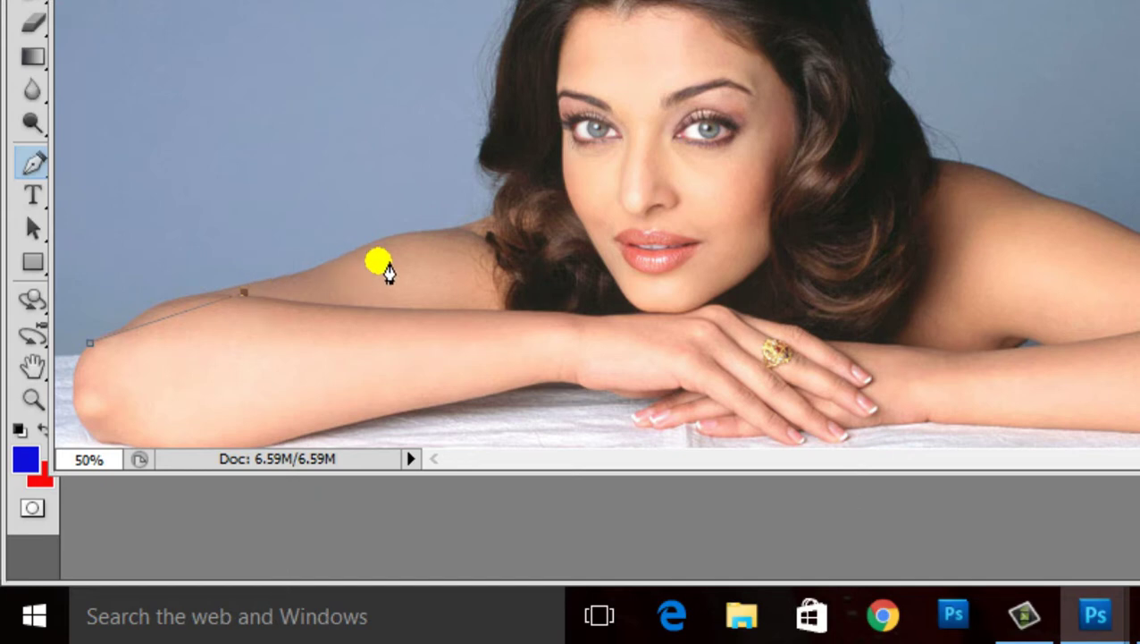
Add anchors up the arm toward the shoulder, then undo the two misplaced anchors.
left_click(379, 262)
left_click_drag(434, 252, 444, 195)
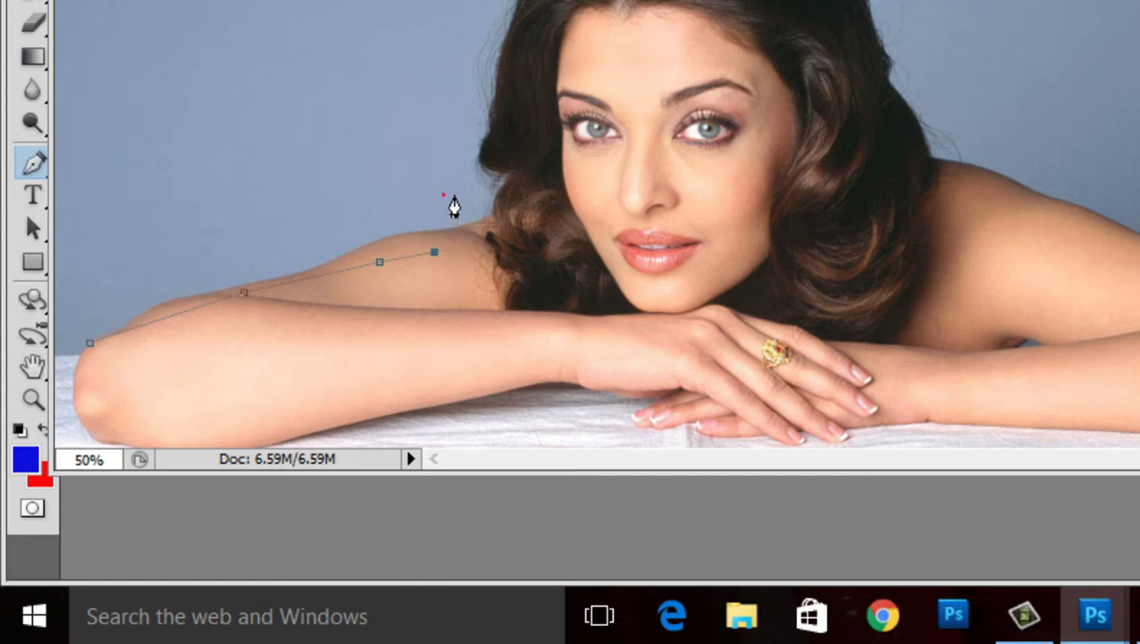
left_click(407, 31)
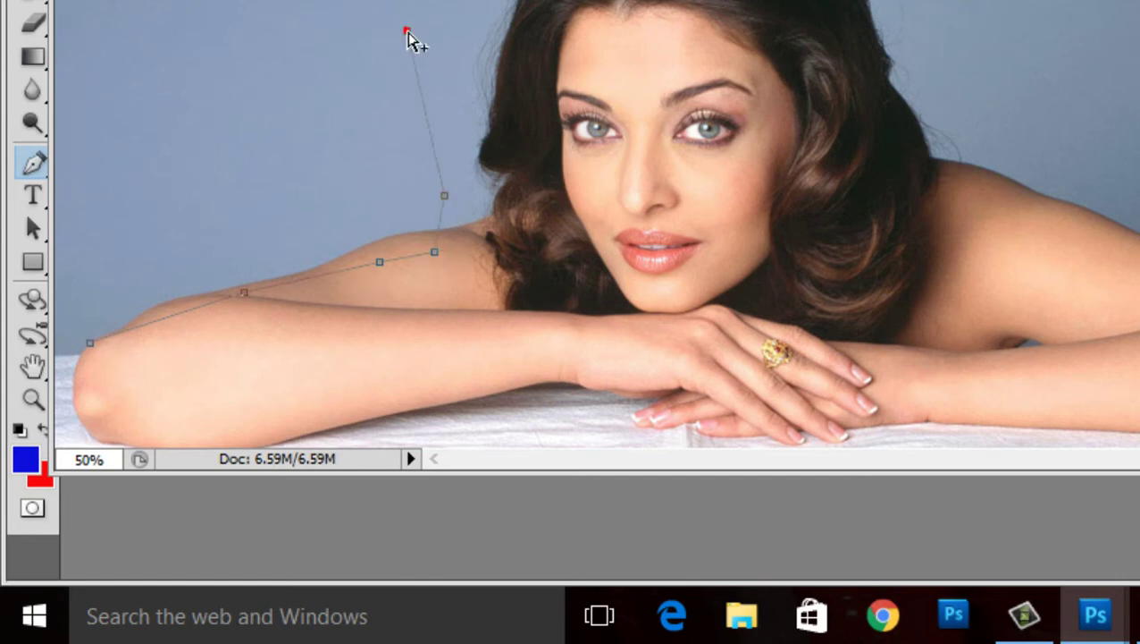
key("ctrl+alt+z")
key("ctrl+alt+z")
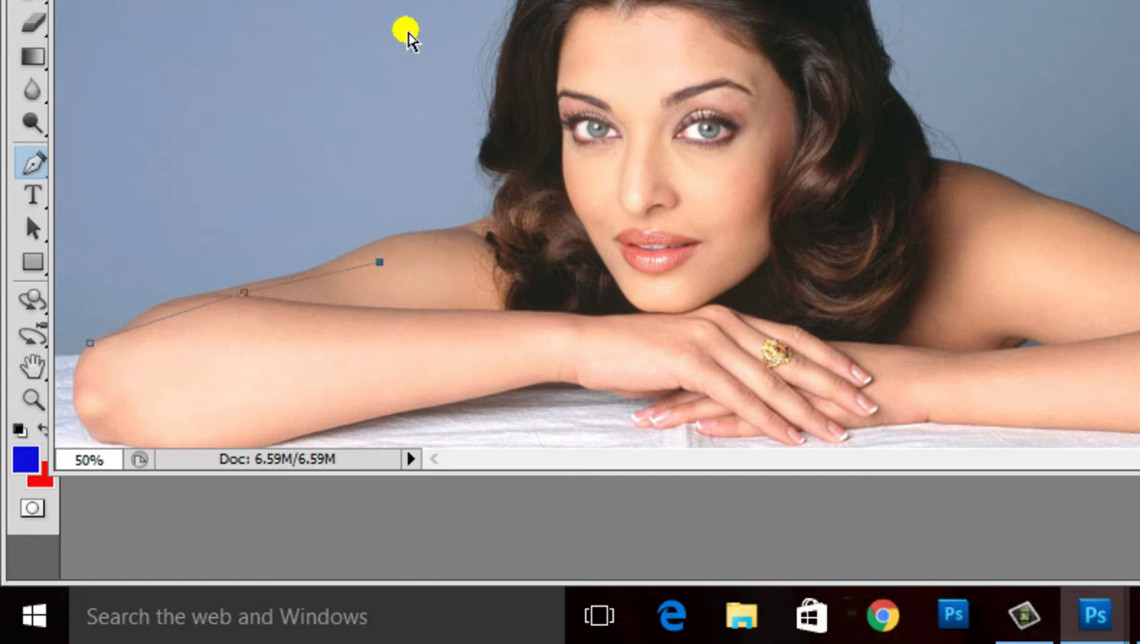
key("ctrl+alt+z")
key("ctrl+alt+z")
key("ctrl+alt+z")
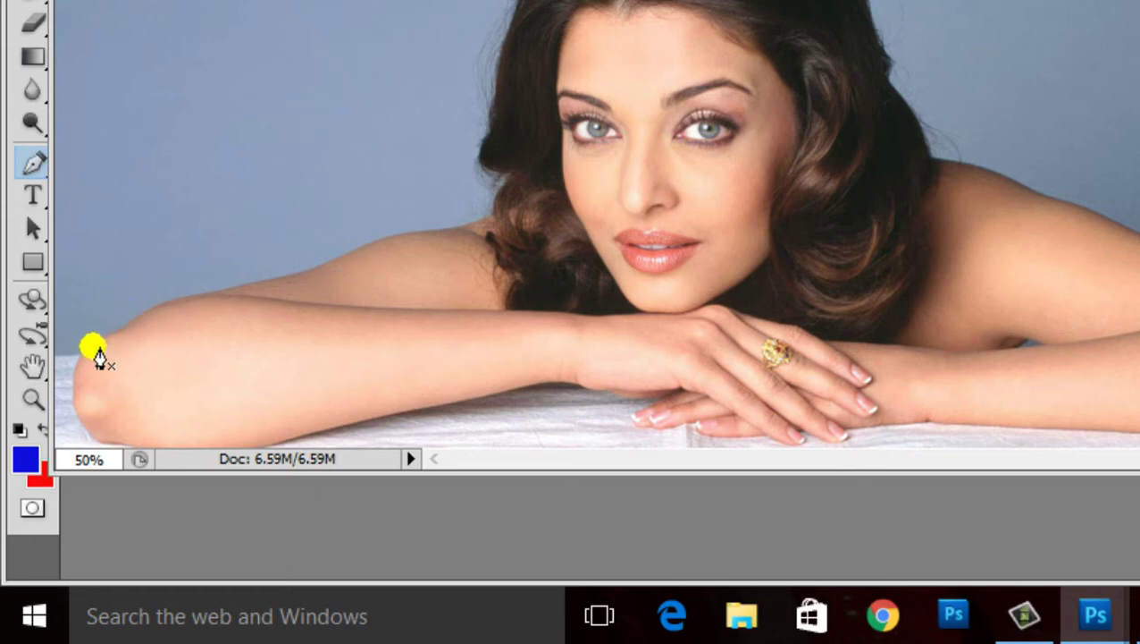
Restart the path at the elbow with a curved anchor on the forearm's top edge, breaking its handle.
left_click(98, 345)
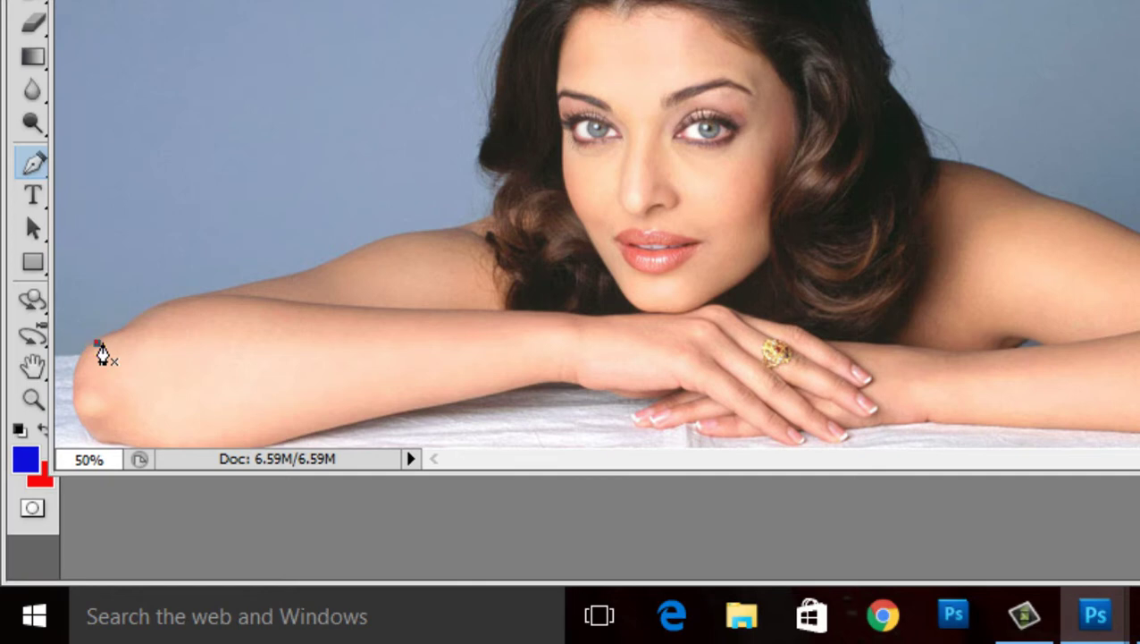
left_click_drag(100, 352, 207, 313)
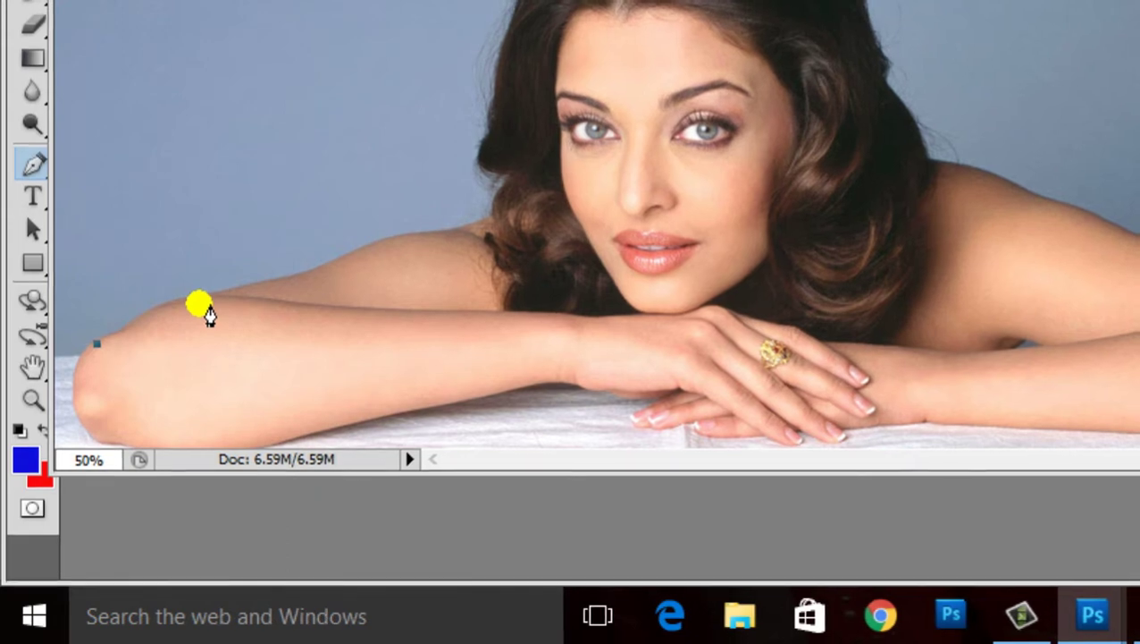
left_click_drag(207, 312, 333, 291)
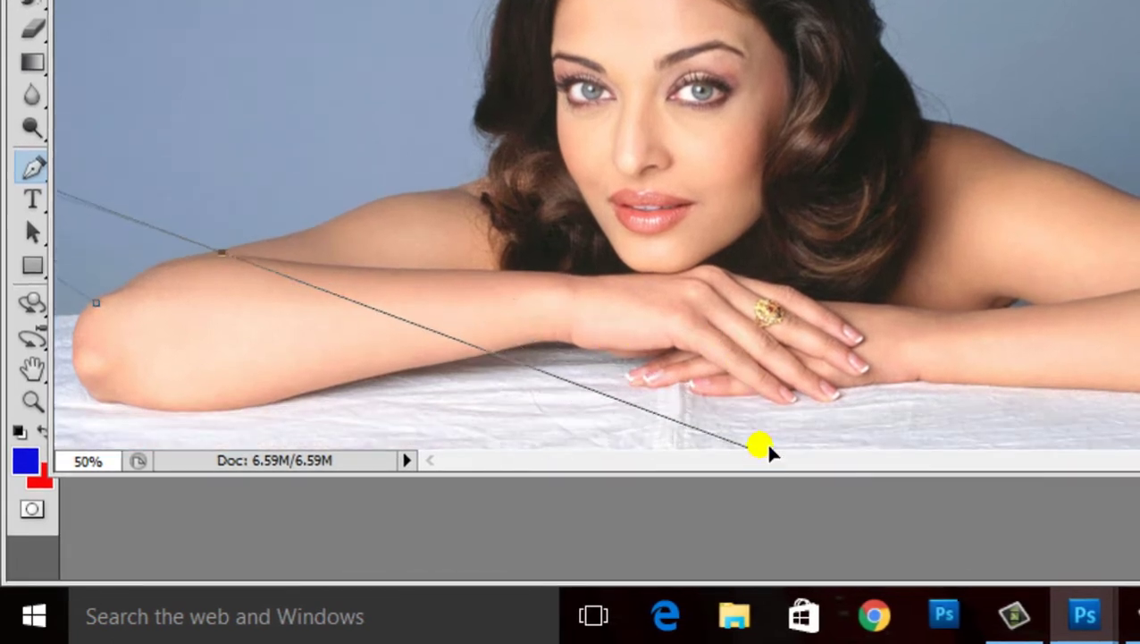
mouse_move(332, 291)
left_mouse_down()
mouse_move(741, 244)
mouse_move(358, 317)
mouse_move(278, 309)
mouse_move(271, 279)
mouse_move(289, 262)
left_mouse_up()
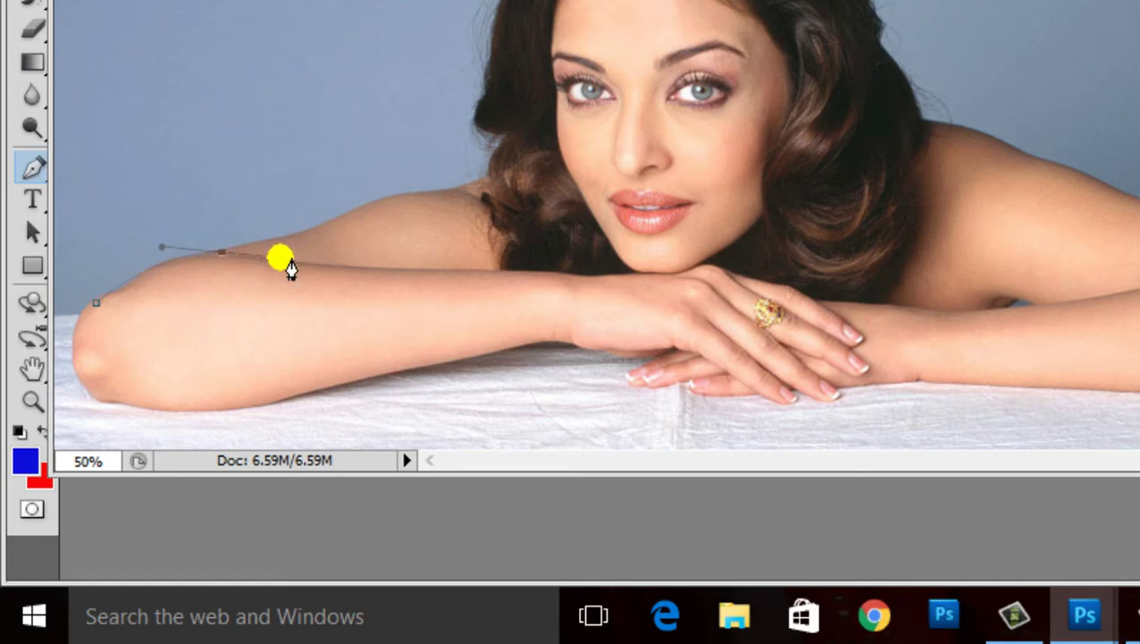
left_click_drag(288, 265, 282, 259)
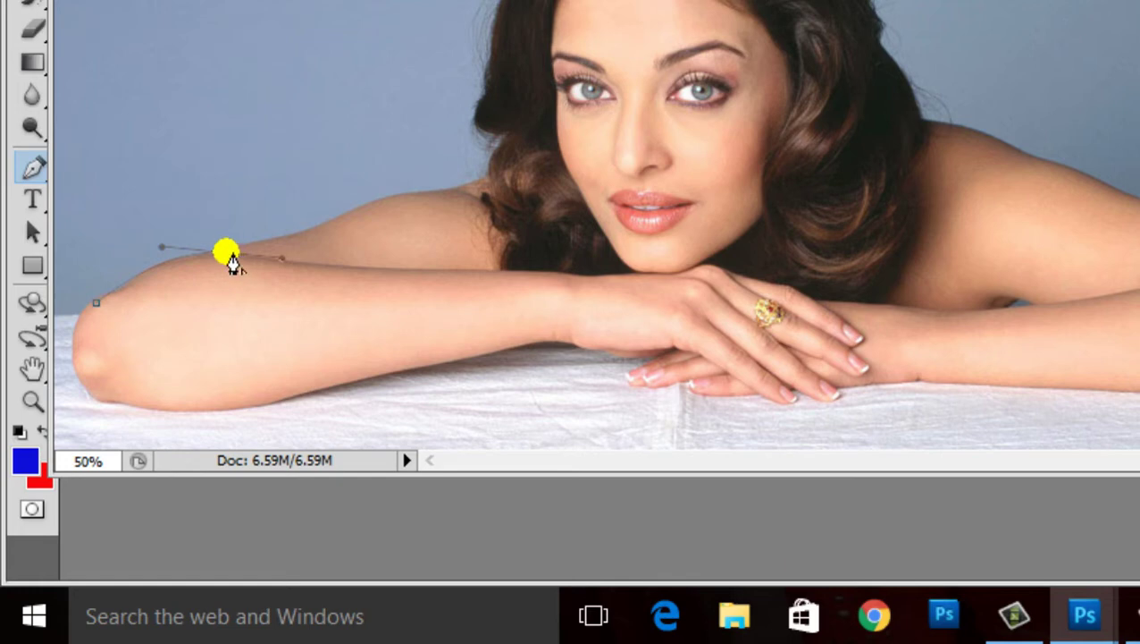
left_click(227, 254, "alt")
left_click(226, 254)
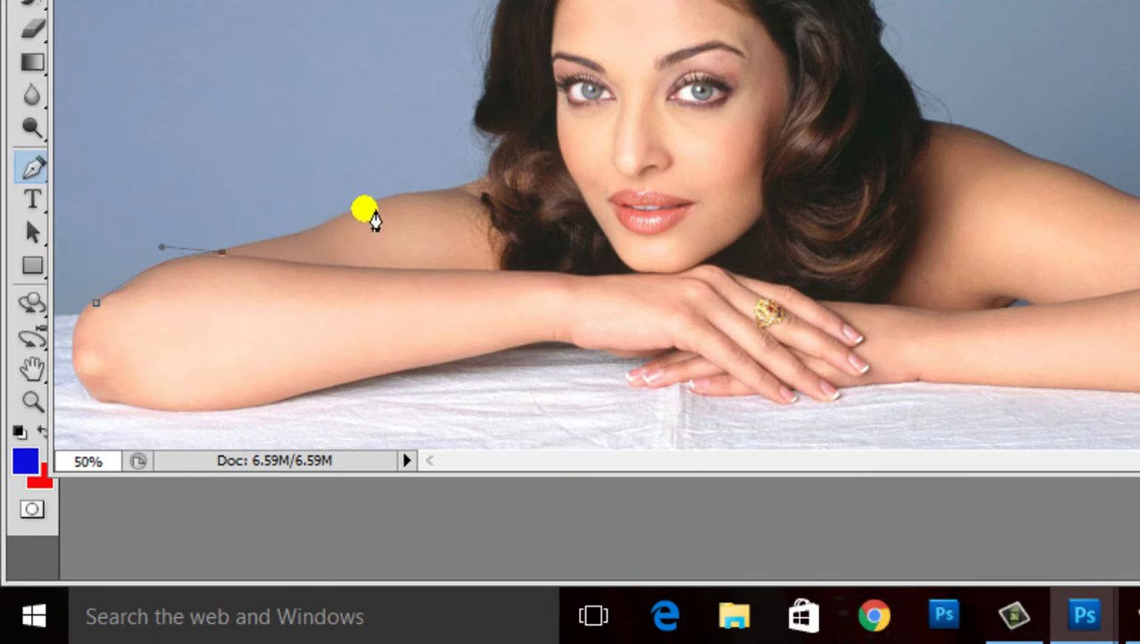
Add and shape a curved anchor on the upper arm near the shoulder.
left_click(363, 209)
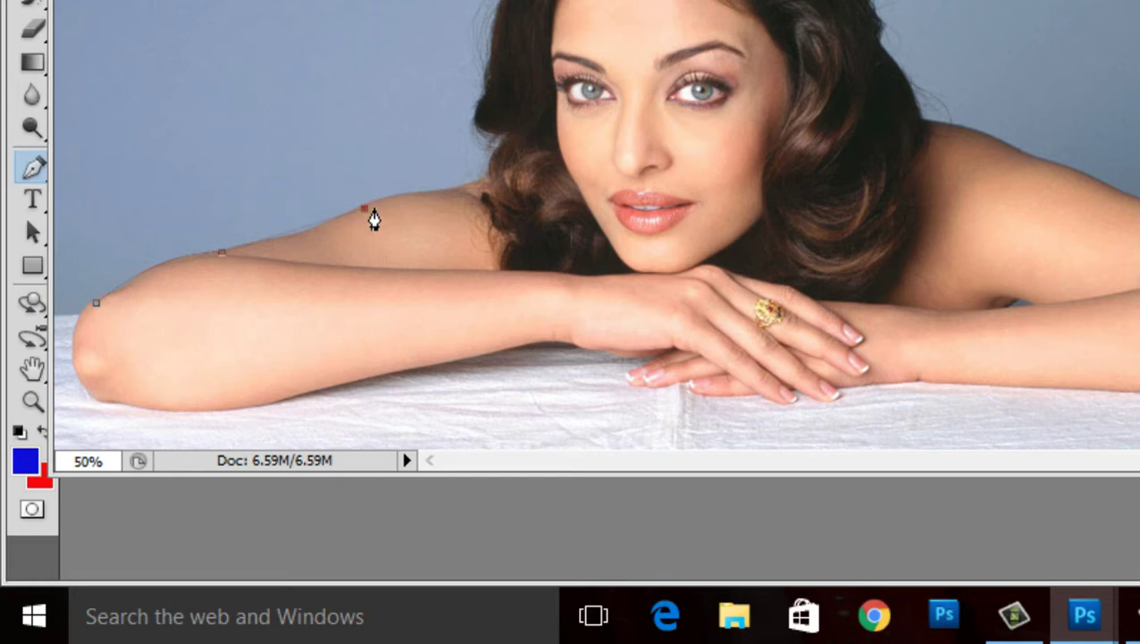
left_click_drag(364, 209, 389, 197)
mouse_move(391, 196)
left_mouse_down()
mouse_move(386, 160)
mouse_move(405, 188)
left_mouse_up()
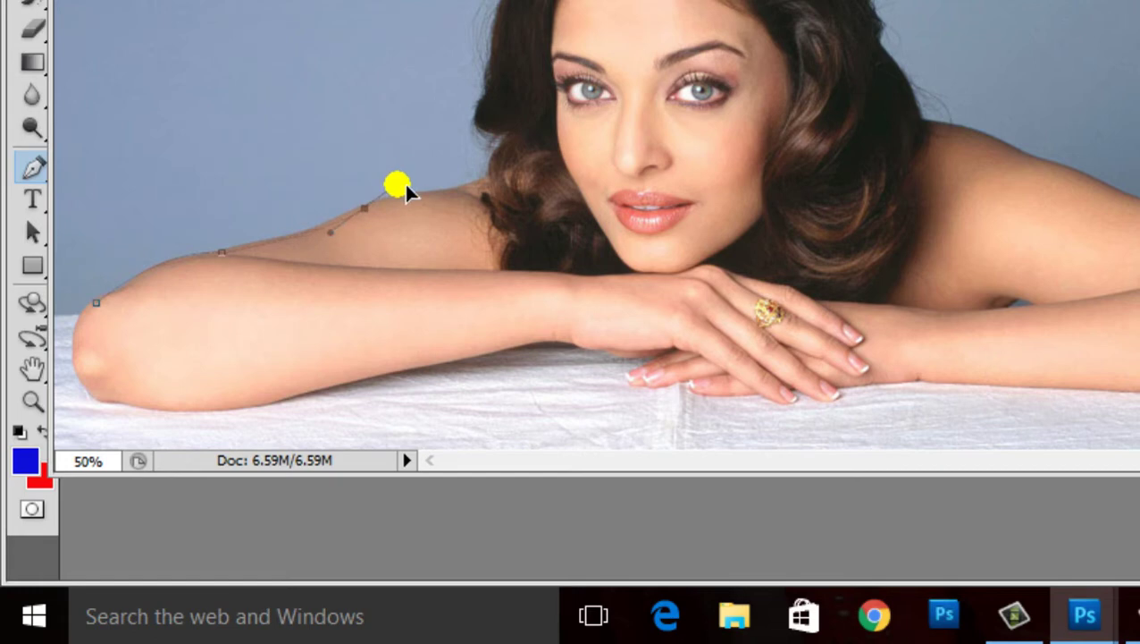
left_click_drag(405, 190, 382, 219)
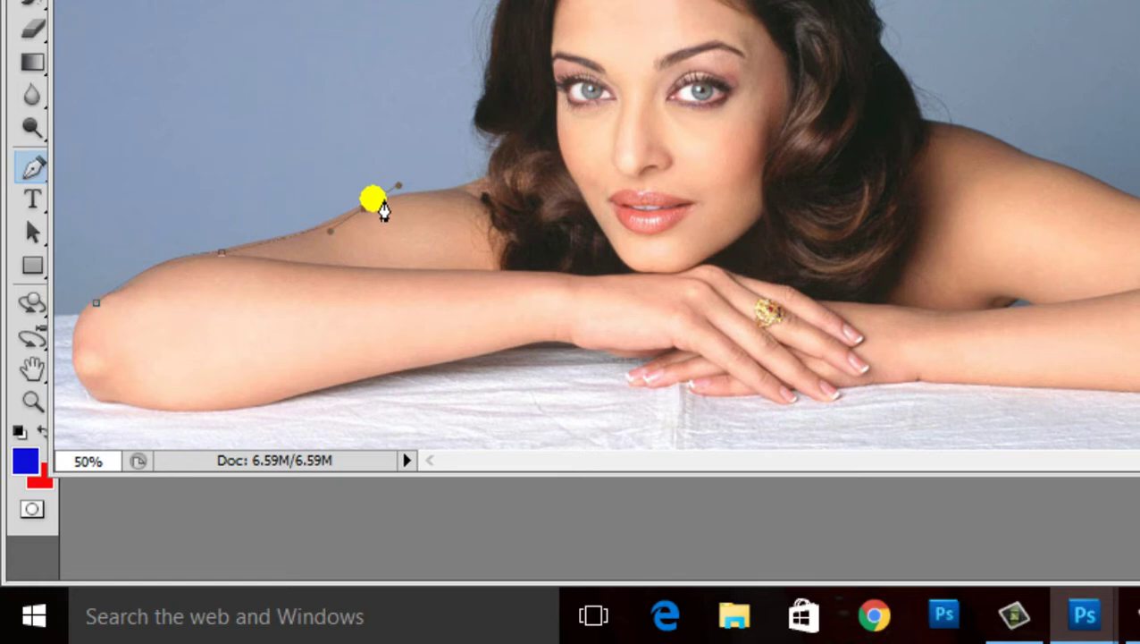
mouse_move(384, 212)
left_mouse_down()
mouse_move(396, 214)
mouse_move(388, 206)
left_mouse_up()
left_click_drag(393, 206, 374, 209)
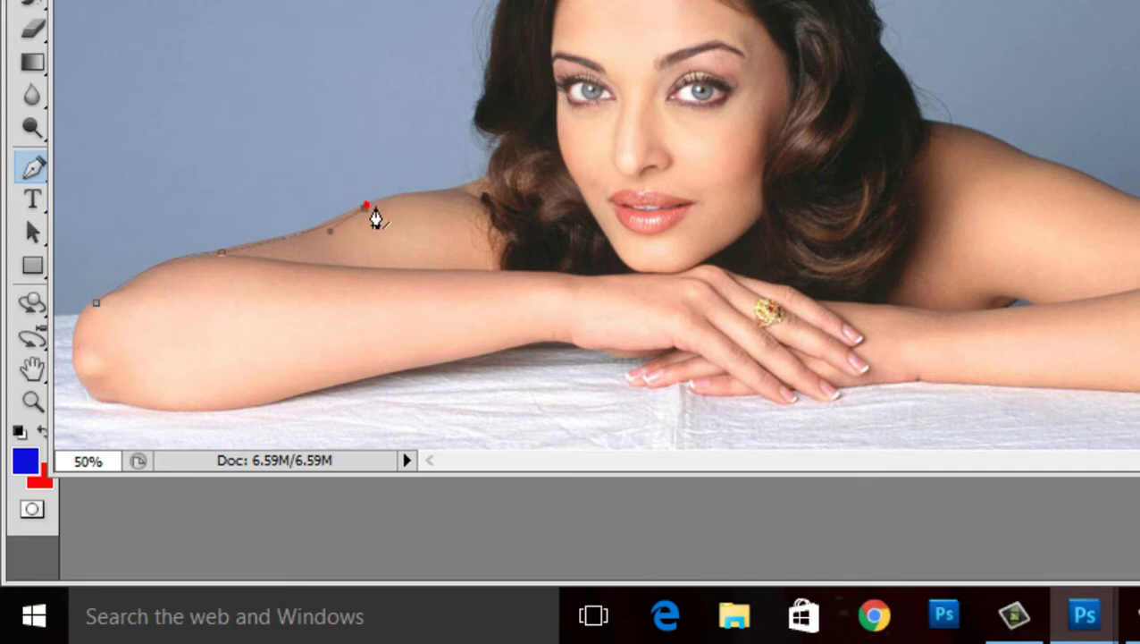
mouse_move(373, 218)
left_mouse_down()
mouse_move(380, 202)
mouse_move(460, 202)
left_mouse_up()
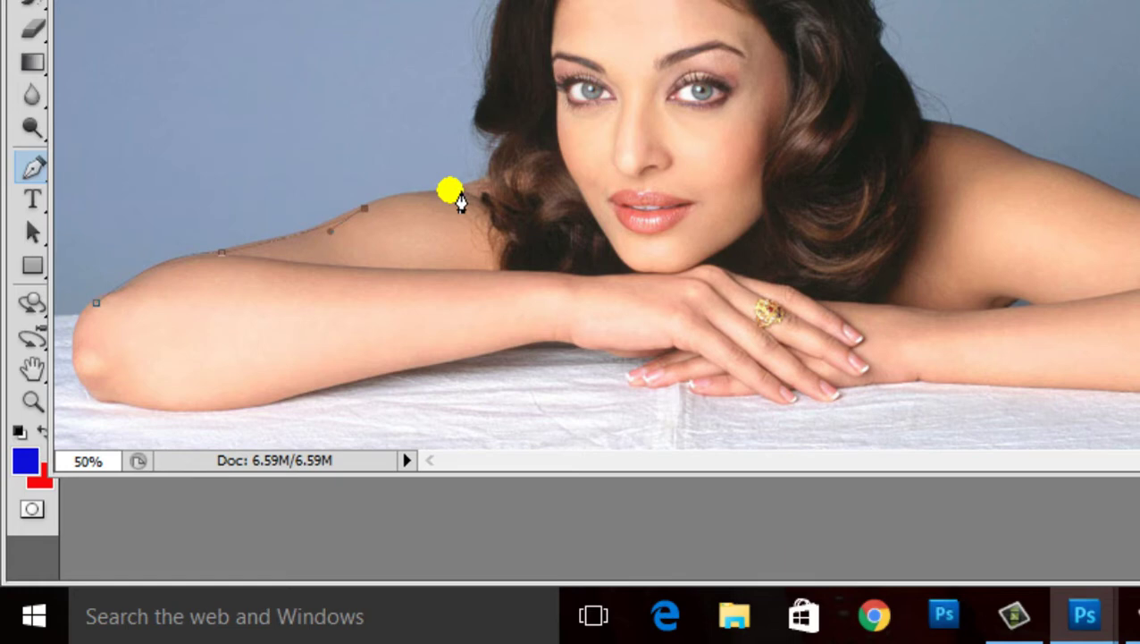
Curve the path over the shoulder to an anchor where it meets her hair.
left_click_drag(458, 200, 490, 191)
left_click(452, 189)
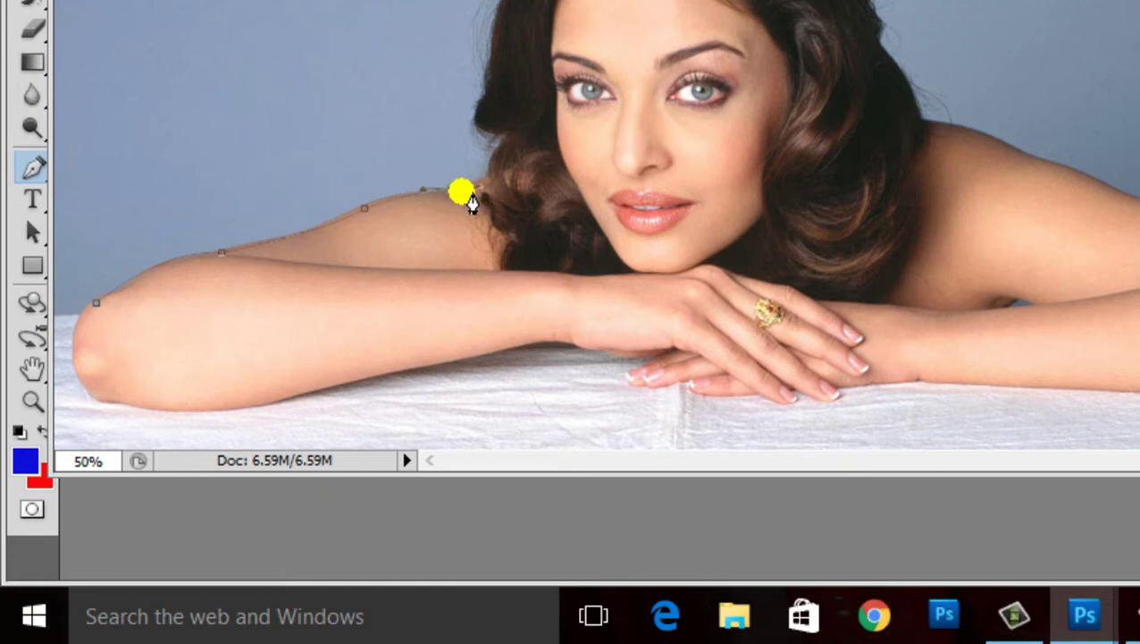
left_click_drag(488, 194, 467, 204)
mouse_move(465, 201)
left_mouse_down()
mouse_move(500, 190)
mouse_move(473, 103)
left_mouse_up()
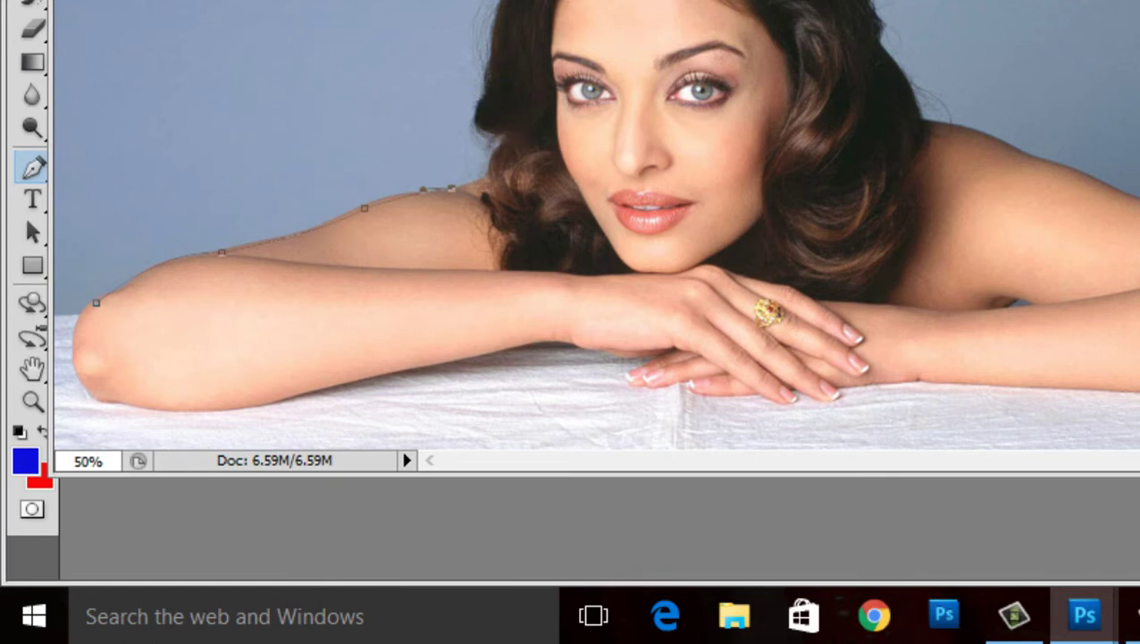
left_click_drag(514, 18, 494, 149)
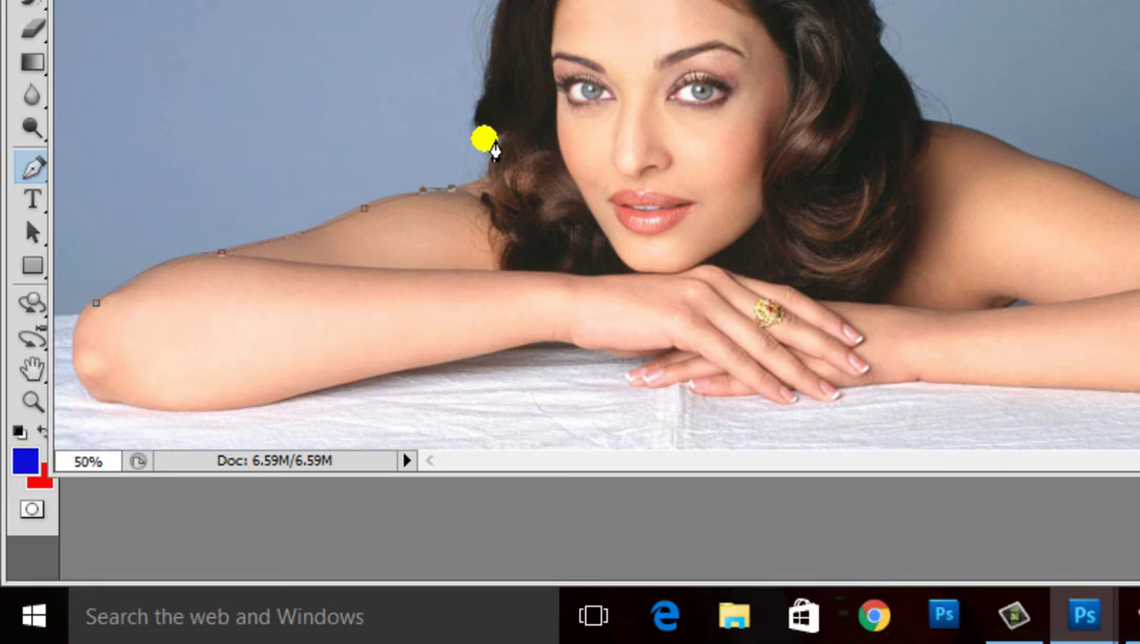
left_click_drag(495, 150, 494, 192)
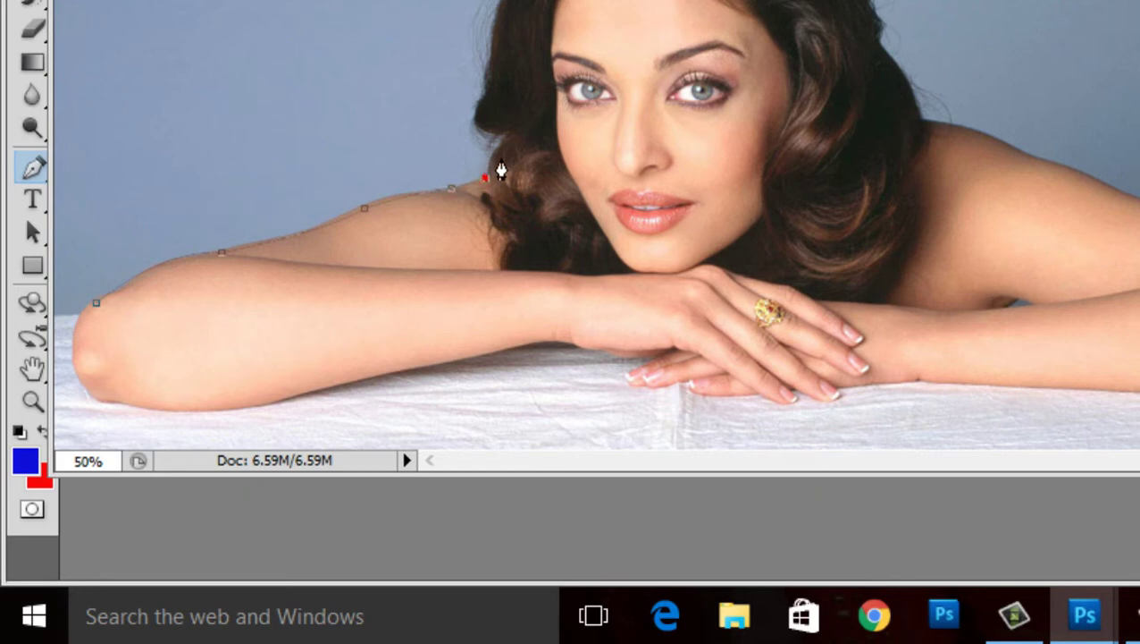
Add curved anchors up the left edge of her hair.
left_click(505, 164)
left_click_drag(507, 166, 511, 147)
left_click(499, 139)
left_click_drag(485, 121, 487, 100)
left_click(478, 104)
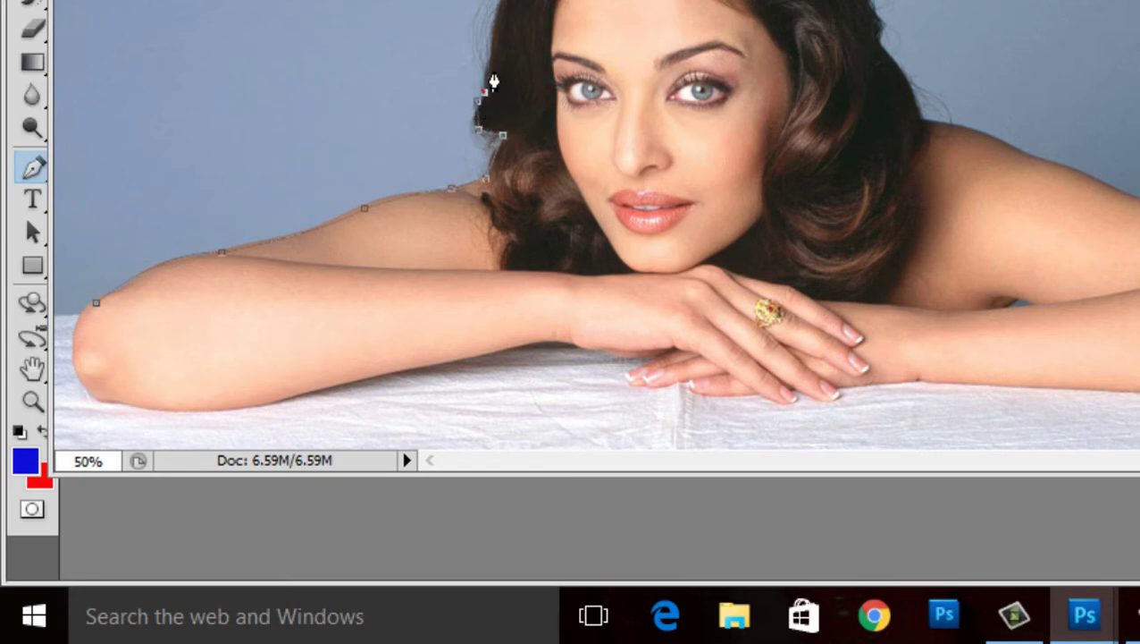
left_click(502, 33)
Curve the path over the top of the hair toward the crown, adjusting the hairline anchor.
left_click(517, 3)
left_click_drag(518, 3, 534, 4)
left_click_drag(534, 4, 567, 9)
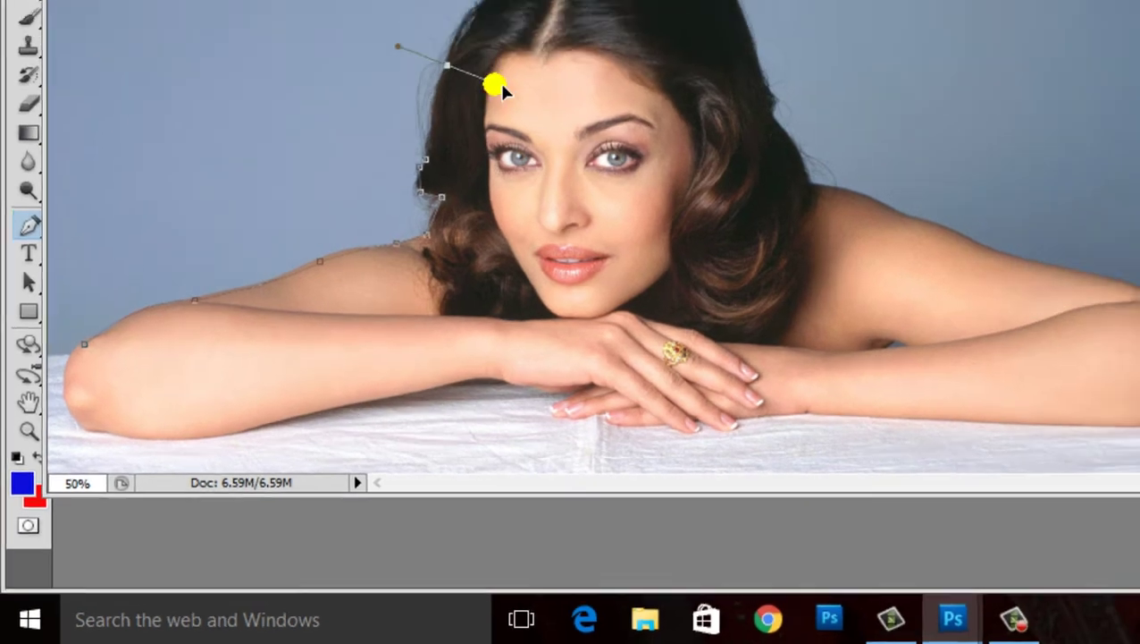
left_click_drag(498, 80, 409, 125)
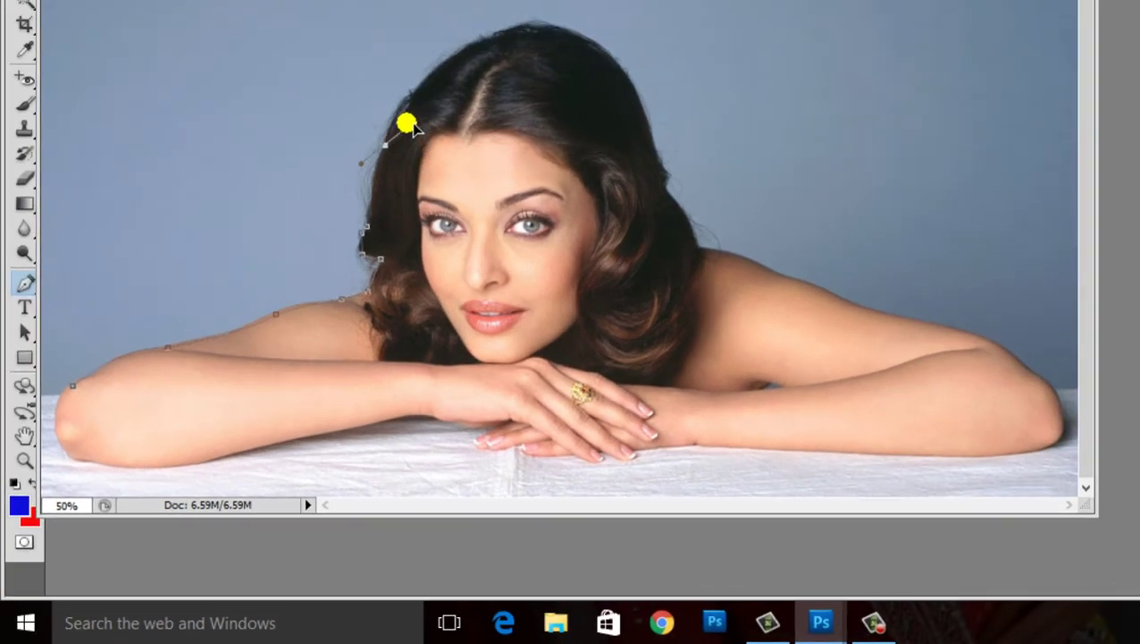
left_click_drag(413, 128, 396, 152)
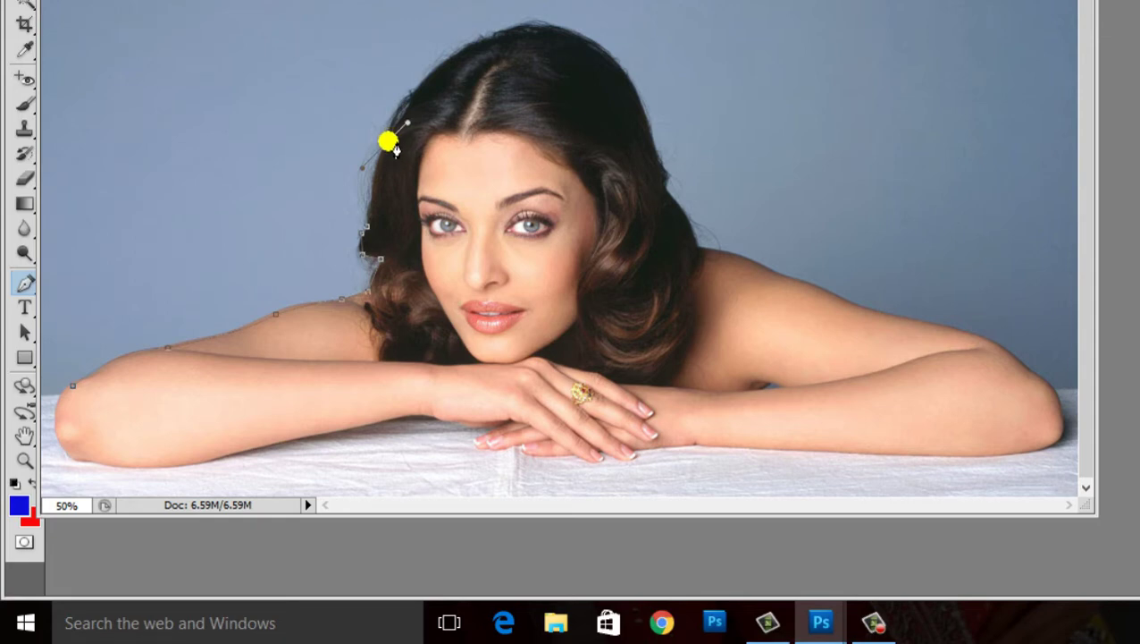
mouse_move(396, 152)
left_mouse_down()
mouse_move(425, 100)
mouse_move(482, 47)
mouse_move(518, 61)
mouse_move(528, 34)
mouse_move(534, 51)
mouse_move(541, 42)
mouse_move(544, 18)
left_mouse_up()
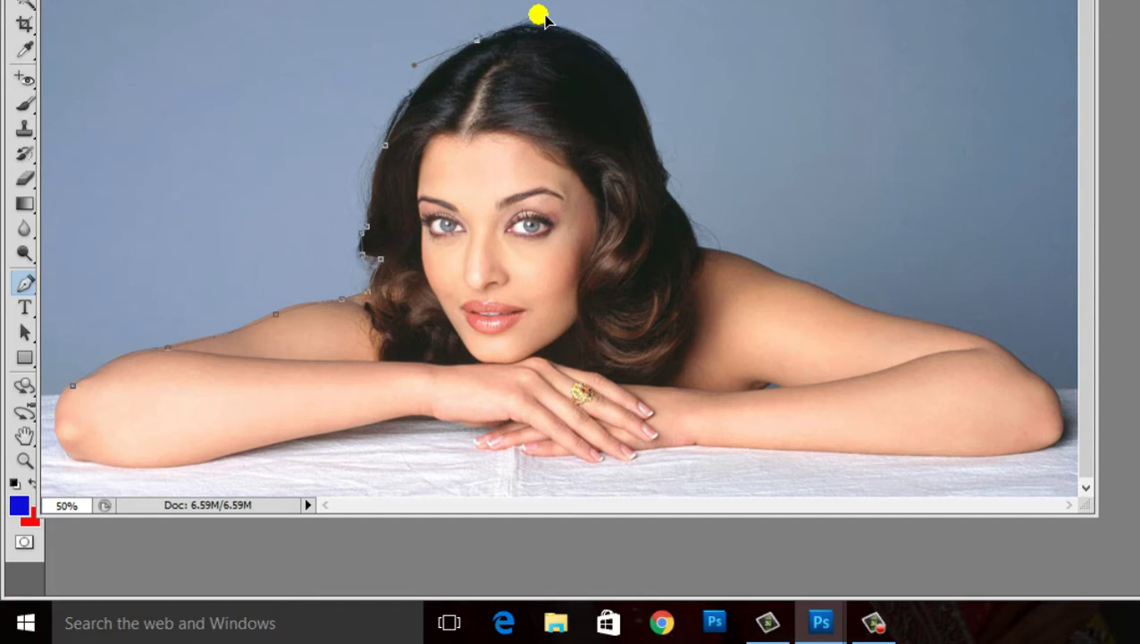
mouse_move(545, 18)
left_mouse_down()
mouse_move(491, 49)
mouse_move(481, 40)
left_mouse_up()
Place an anchor at the crown of her head and break its outgoing handle.
left_click(503, 40)
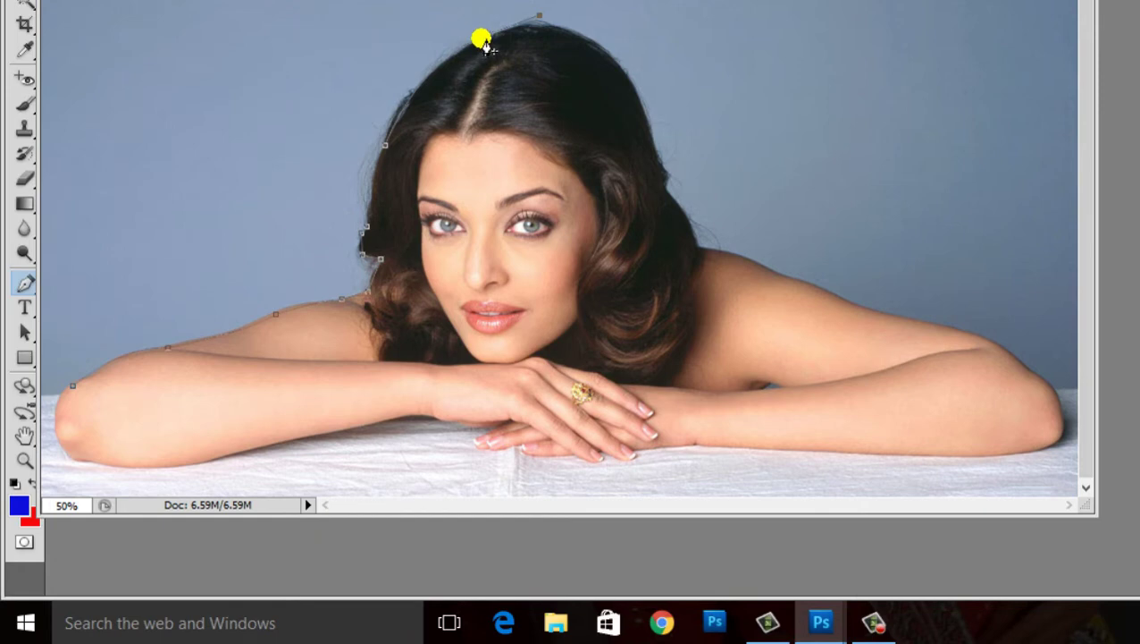
left_click_drag(480, 39, 478, 40)
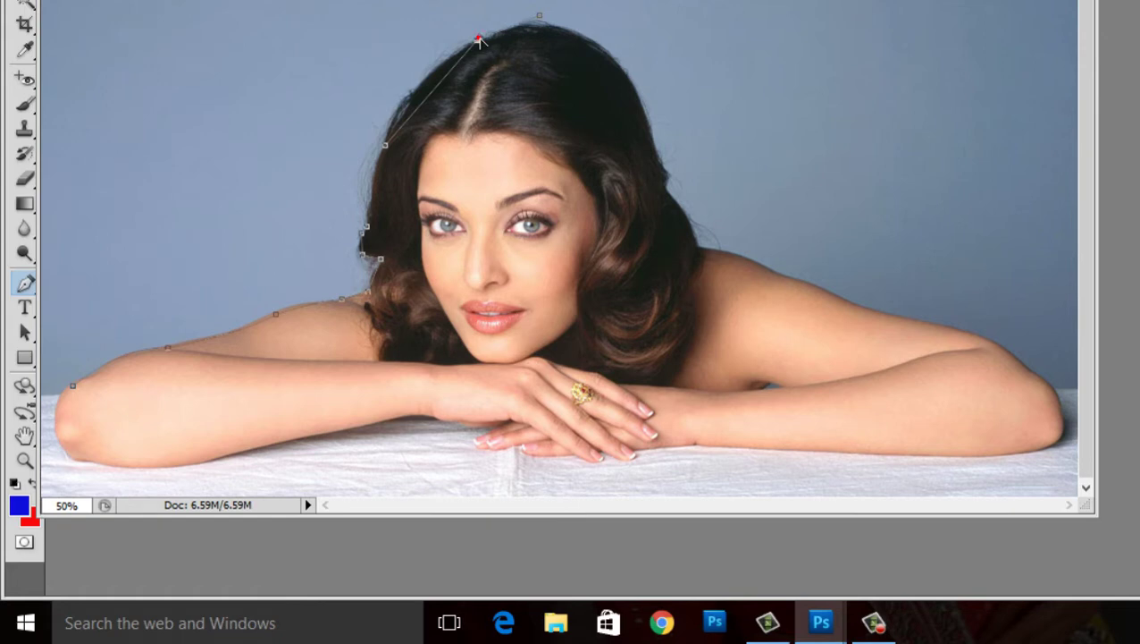
left_click_drag(479, 39, 483, 44)
left_click(479, 40)
left_click(484, 38)
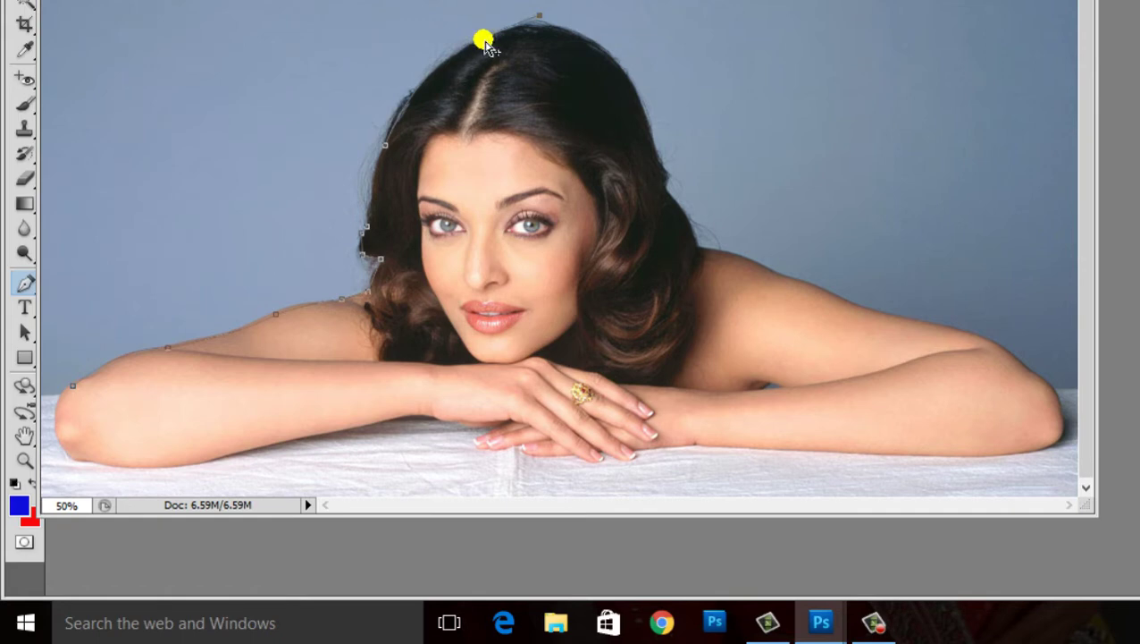
left_click(487, 44)
left_click(482, 43, "alt")
Extend the path down the right side of her hair with curved and corner anchors.
mouse_move(484, 43)
left_mouse_down()
mouse_move(555, 29)
mouse_move(632, 60)
mouse_move(626, 76)
left_mouse_up()
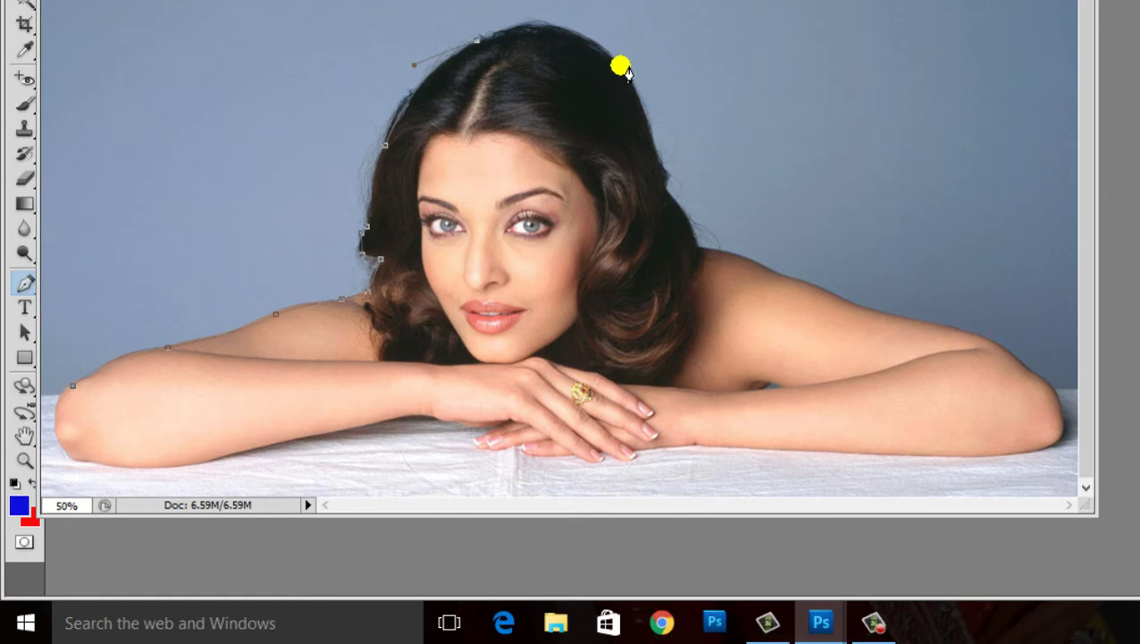
mouse_move(626, 76)
left_mouse_down()
mouse_move(657, 112)
mouse_move(710, 121)
mouse_move(714, 158)
mouse_move(720, 140)
left_mouse_up()
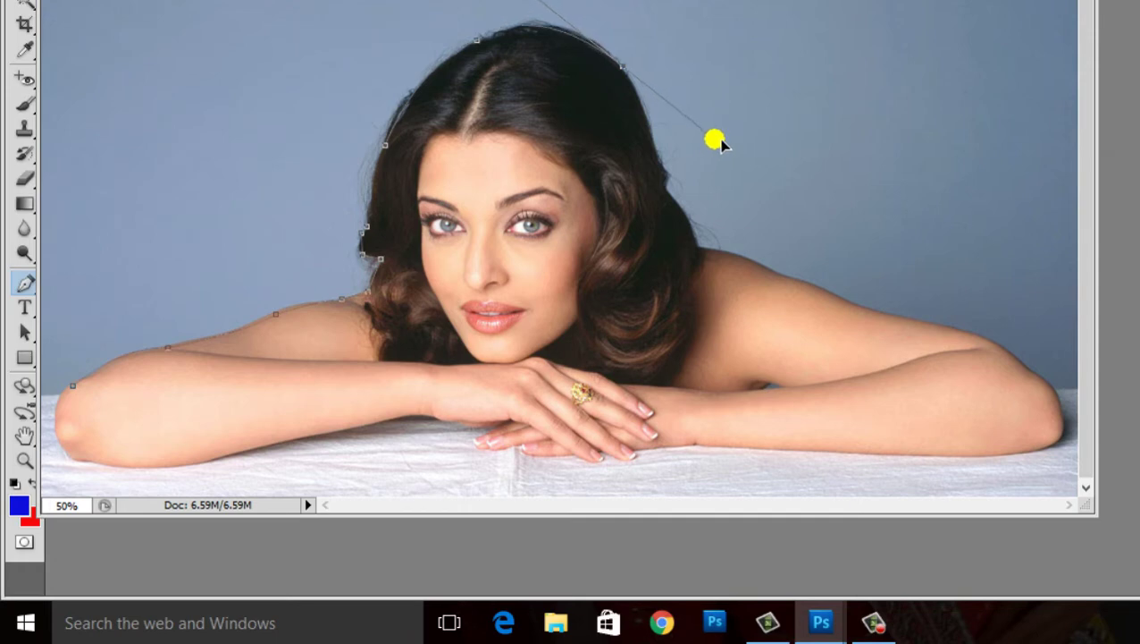
mouse_move(720, 141)
left_mouse_down()
mouse_move(723, 156)
mouse_move(678, 140)
left_mouse_up()
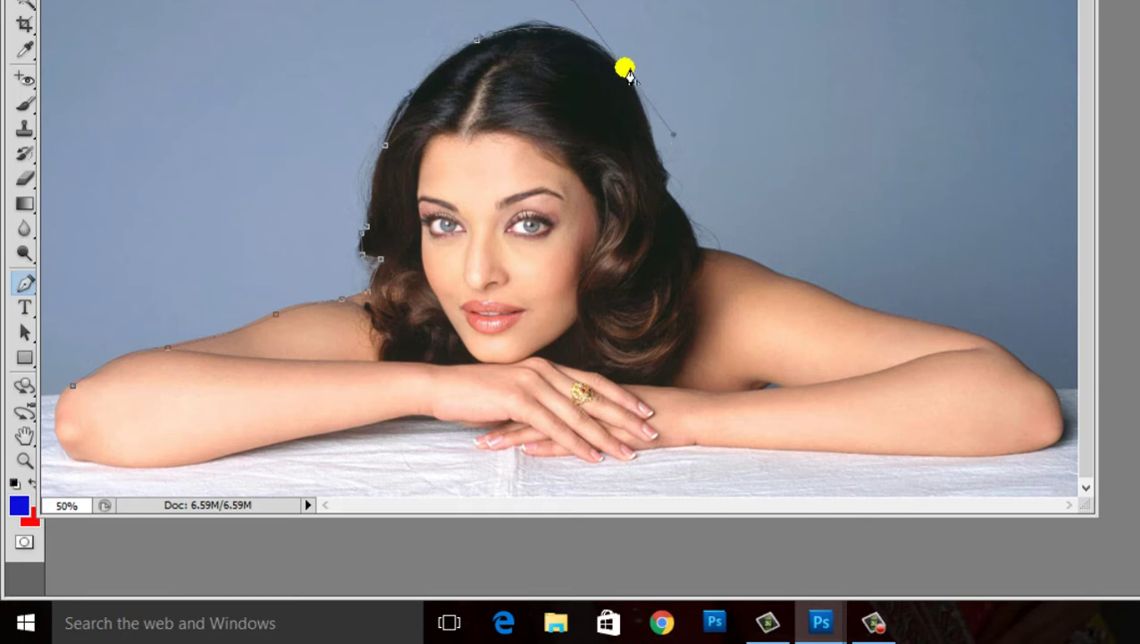
left_click(624, 69)
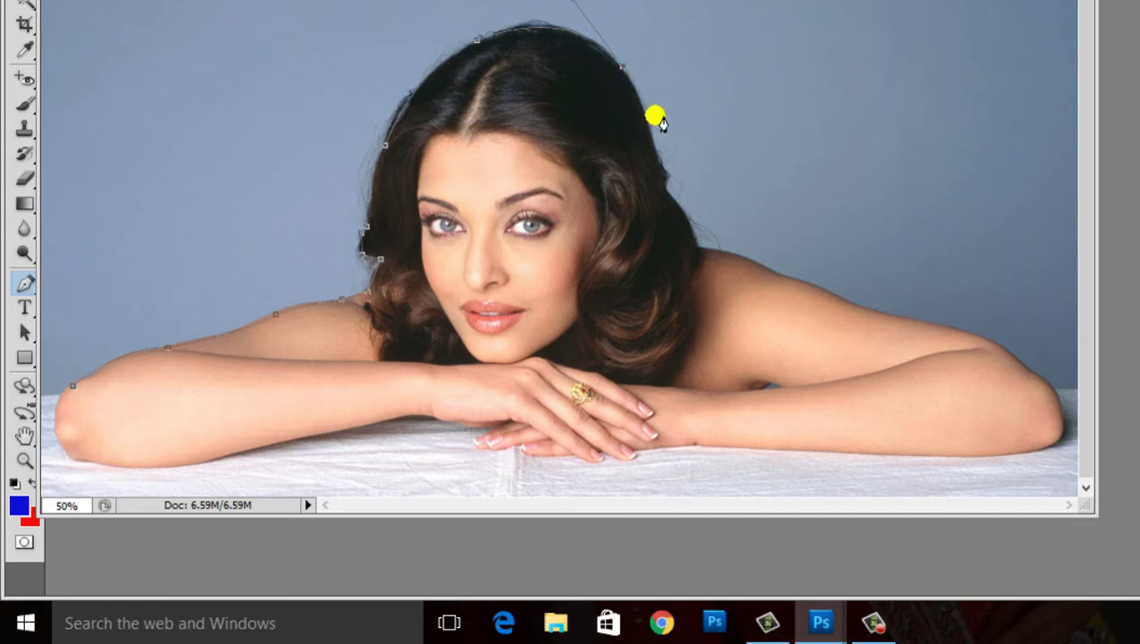
left_click(661, 164)
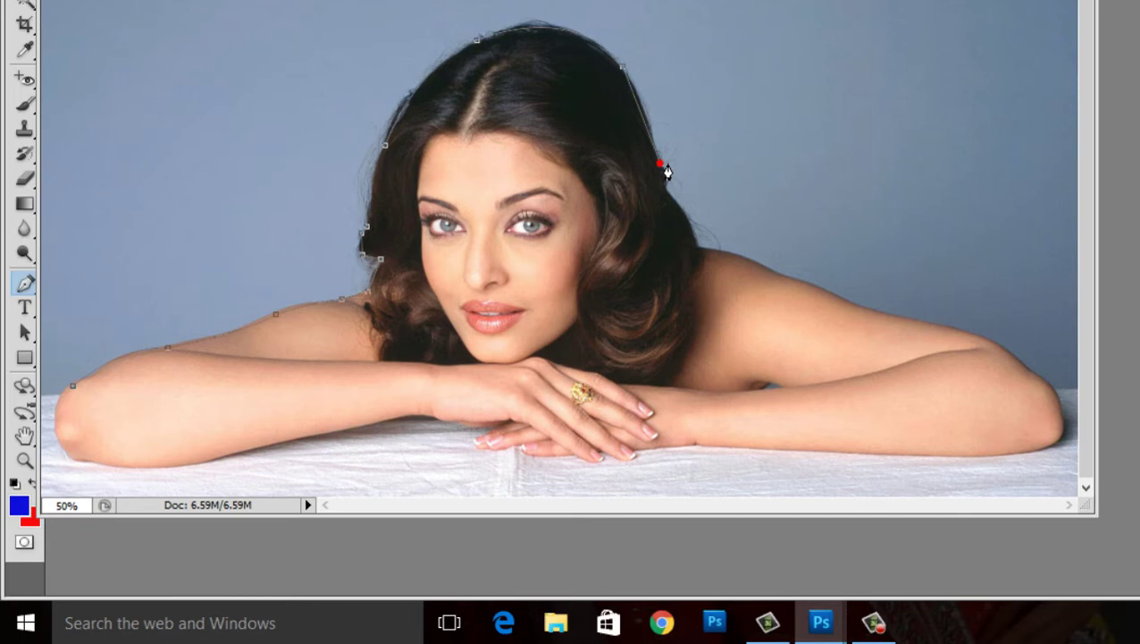
left_click(664, 186)
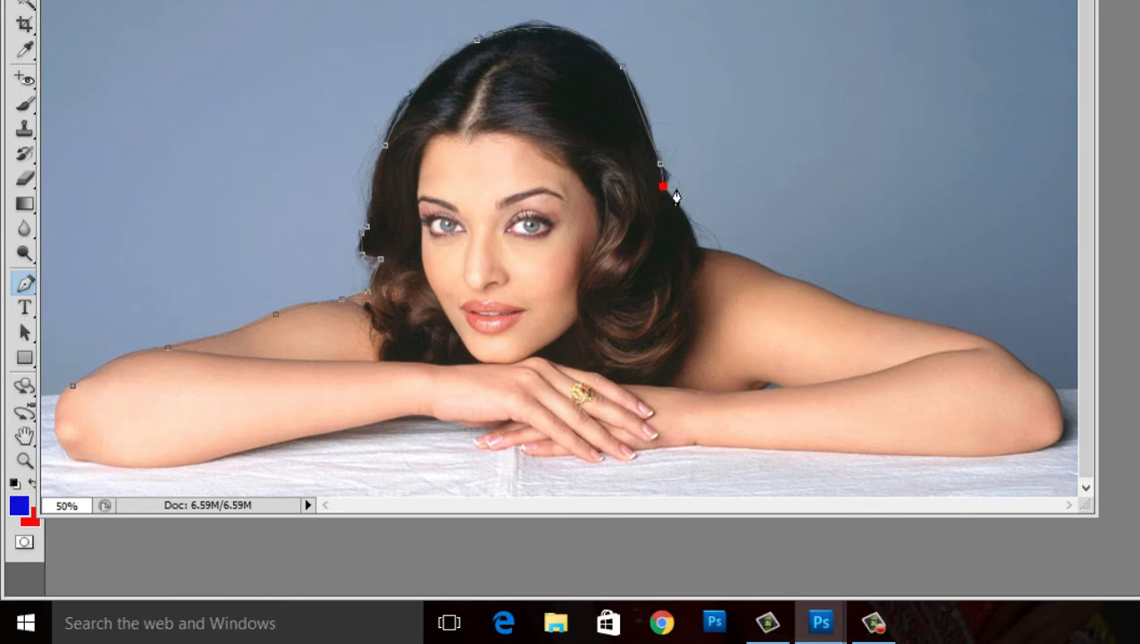
Curve the path from the hair's right side across her right shoulder.
left_click(697, 244)
mouse_move(697, 245)
left_mouse_down()
mouse_move(683, 250)
mouse_move(709, 271)
mouse_move(702, 254)
left_mouse_up()
left_click_drag(751, 253, 782, 280)
left_click(778, 274)
mouse_move(777, 274)
left_mouse_down()
mouse_move(792, 293)
mouse_move(780, 280)
left_mouse_up()
mouse_move(814, 293)
left_mouse_down()
mouse_move(860, 309)
mouse_move(854, 324)
mouse_move(870, 306)
left_mouse_up()
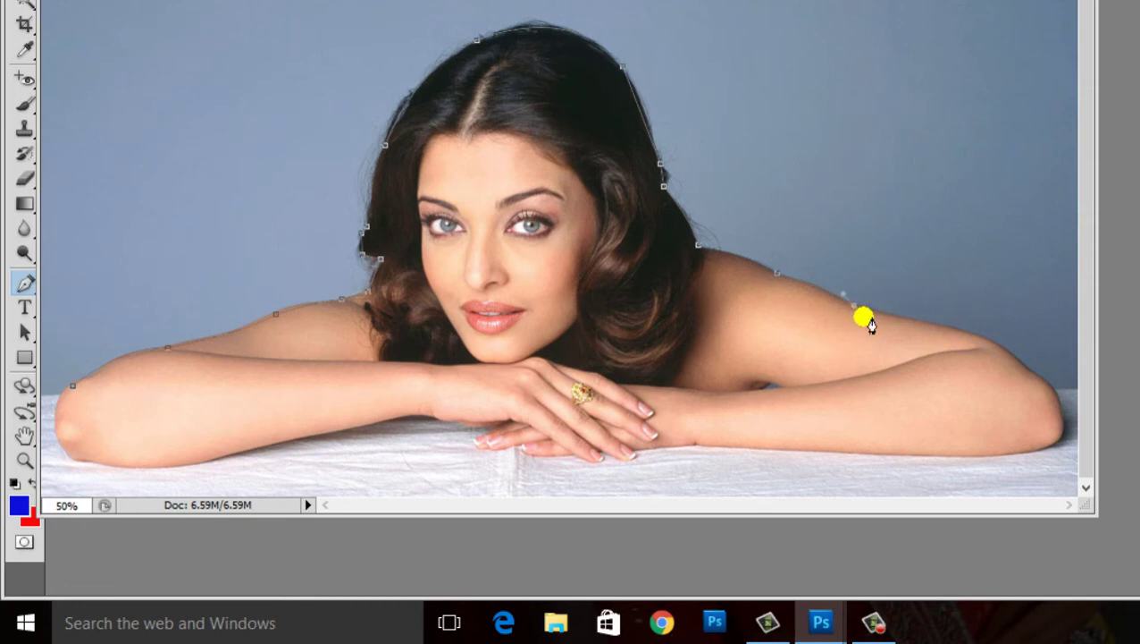
mouse_move(871, 323)
left_mouse_down()
mouse_move(855, 322)
mouse_move(861, 312)
mouse_move(1002, 341)
mouse_move(1021, 361)
mouse_move(942, 334)
mouse_move(993, 337)
mouse_move(1035, 376)
mouse_move(1037, 405)
mouse_move(1051, 406)
left_mouse_up()
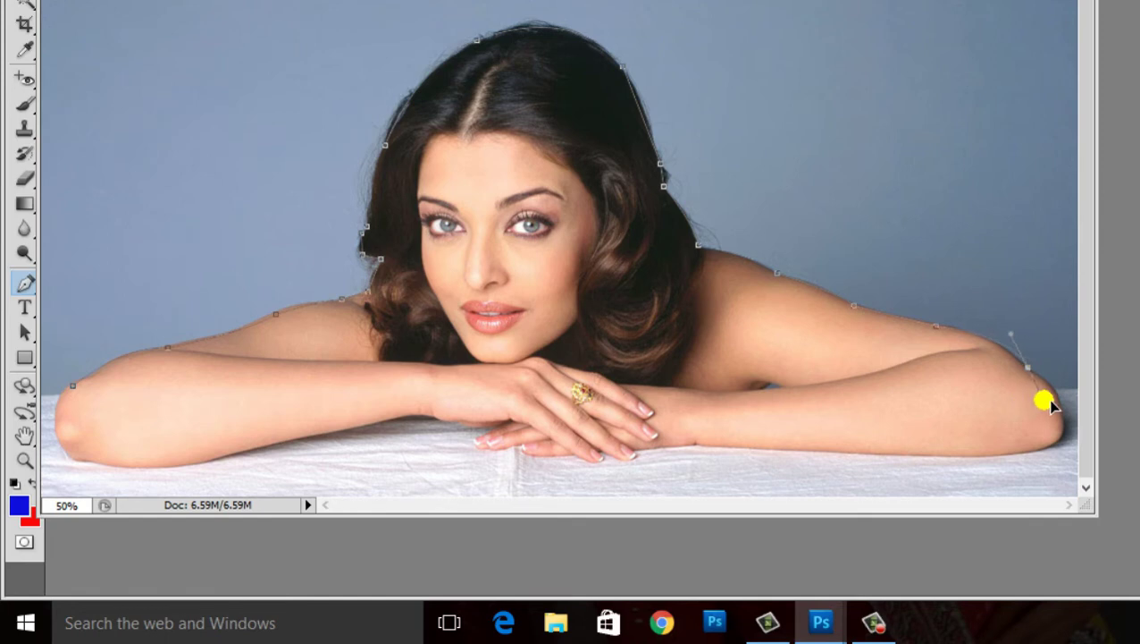
Add curved anchors around the right elbow, ending just beneath it.
left_click_drag(1045, 402, 1032, 370)
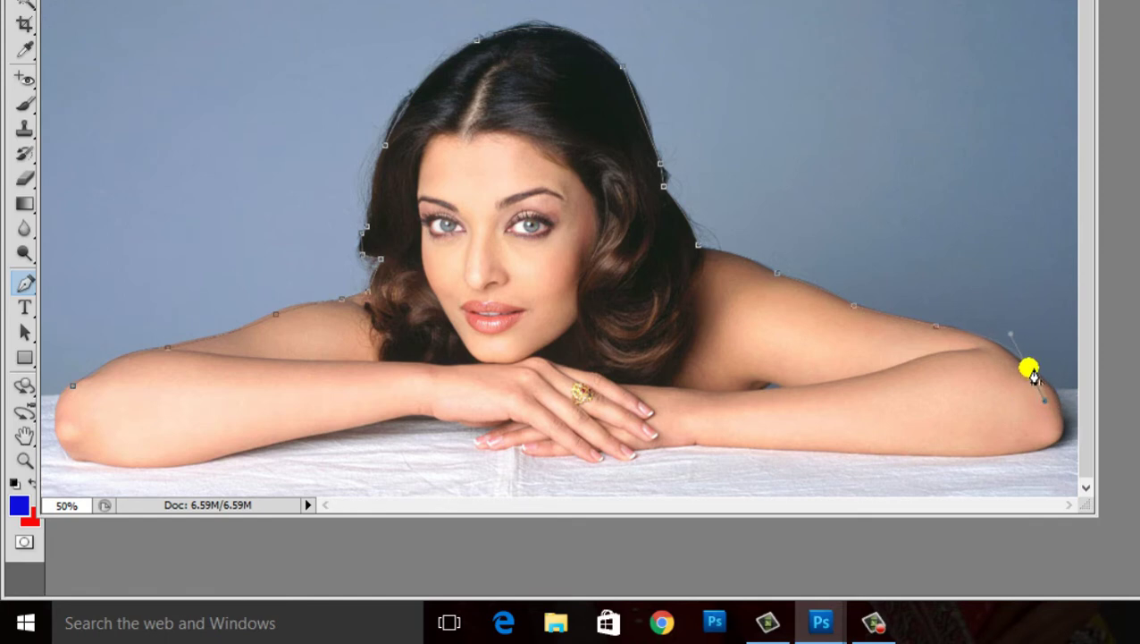
left_click(1030, 369, "alt")
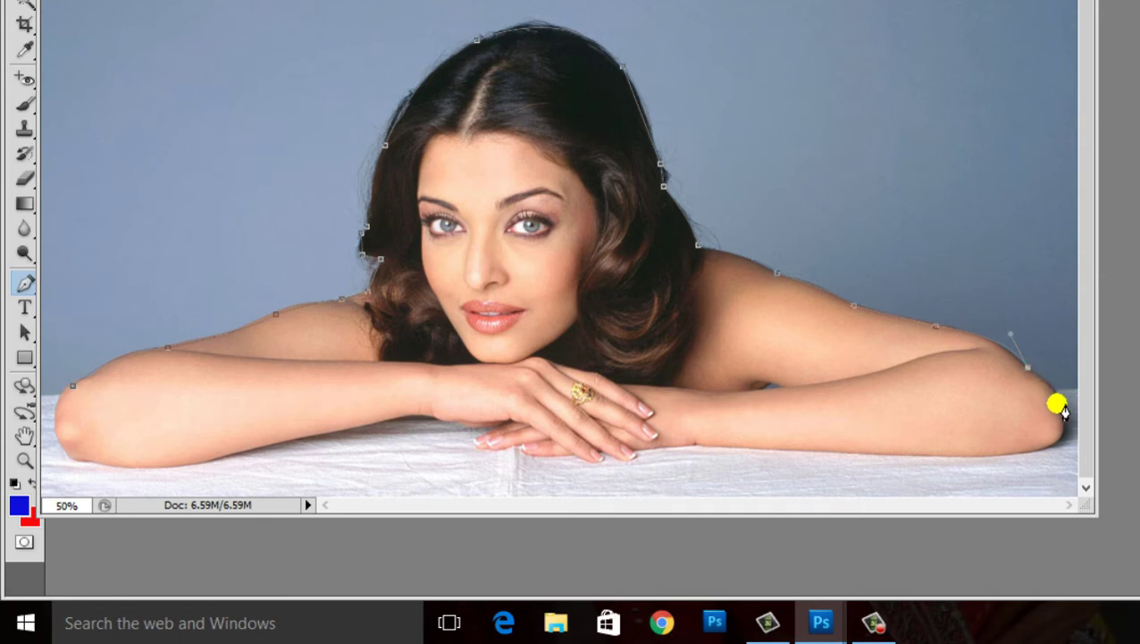
left_click(1059, 404)
mouse_move(1059, 408)
left_mouse_down()
mouse_move(1051, 425)
mouse_move(1062, 413)
left_mouse_up()
left_click_drag(1062, 420, 1064, 433)
left_click(1057, 436)
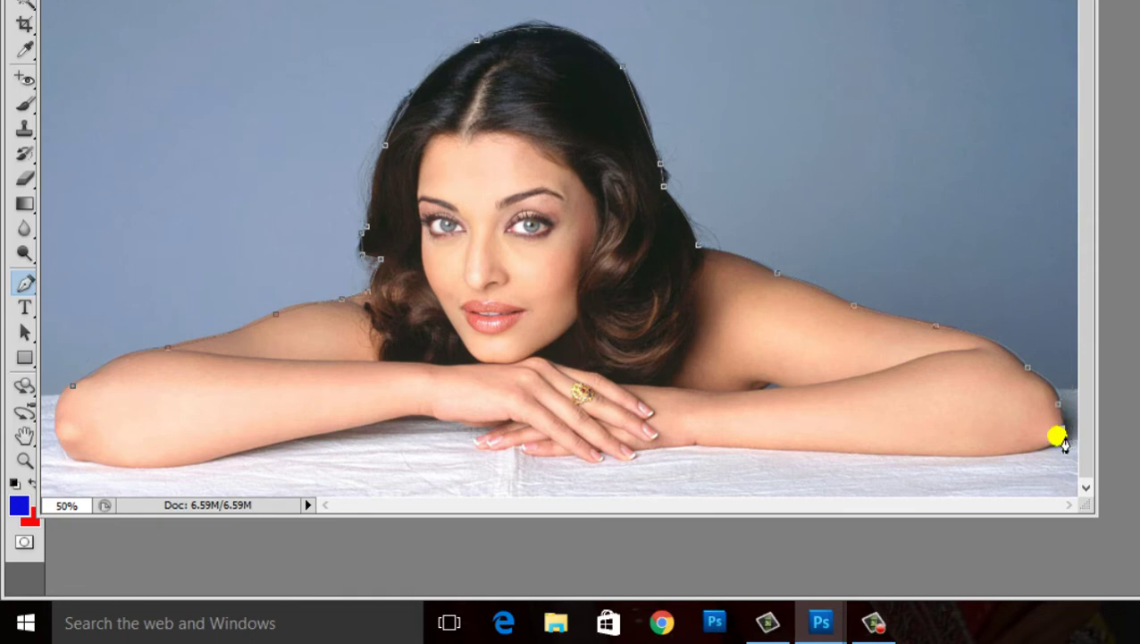
Place anchors leftward along the underside of the right arm to the wrist.
left_click(1049, 446)
left_click(1033, 448)
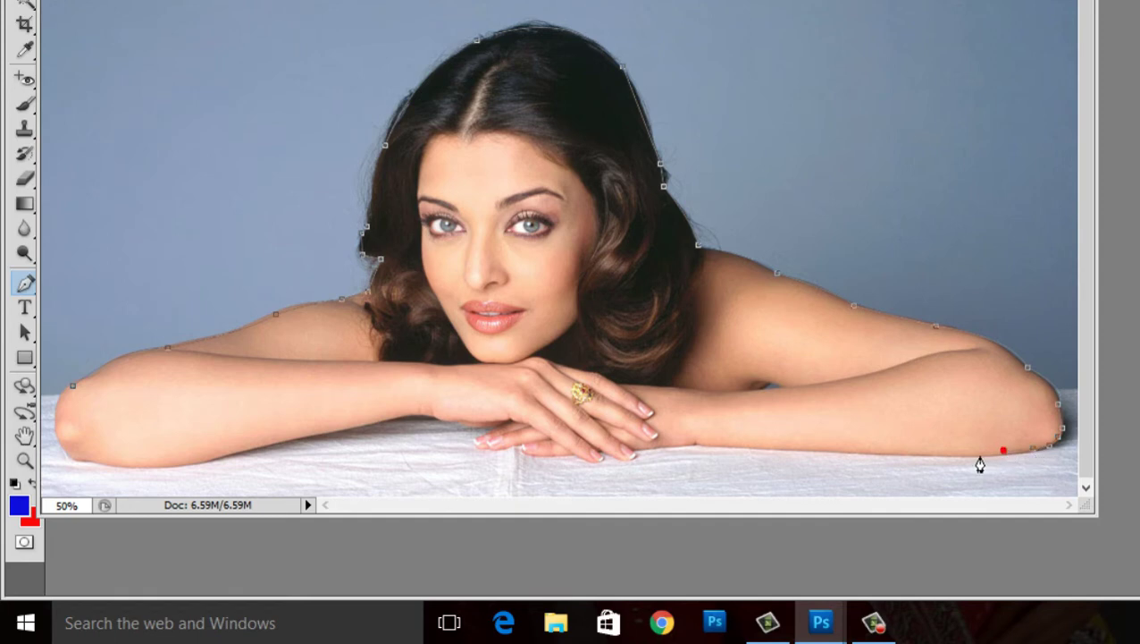
left_click(970, 456)
left_click(919, 456)
left_click(877, 451)
left_click(872, 449)
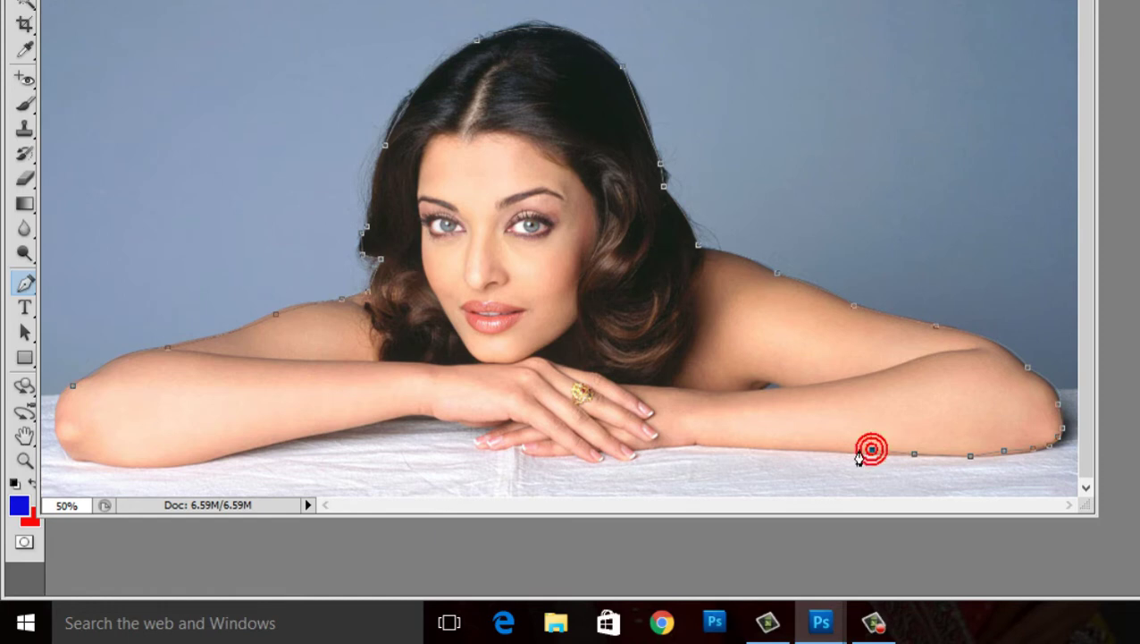
left_click(850, 449)
left_click(828, 449)
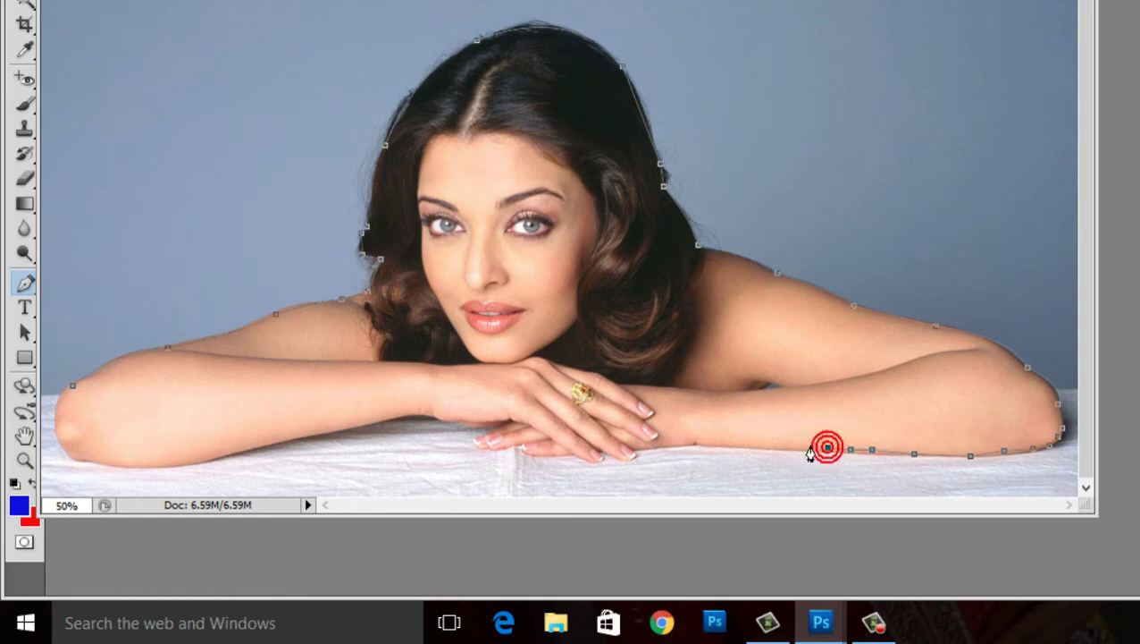
left_click(802, 446)
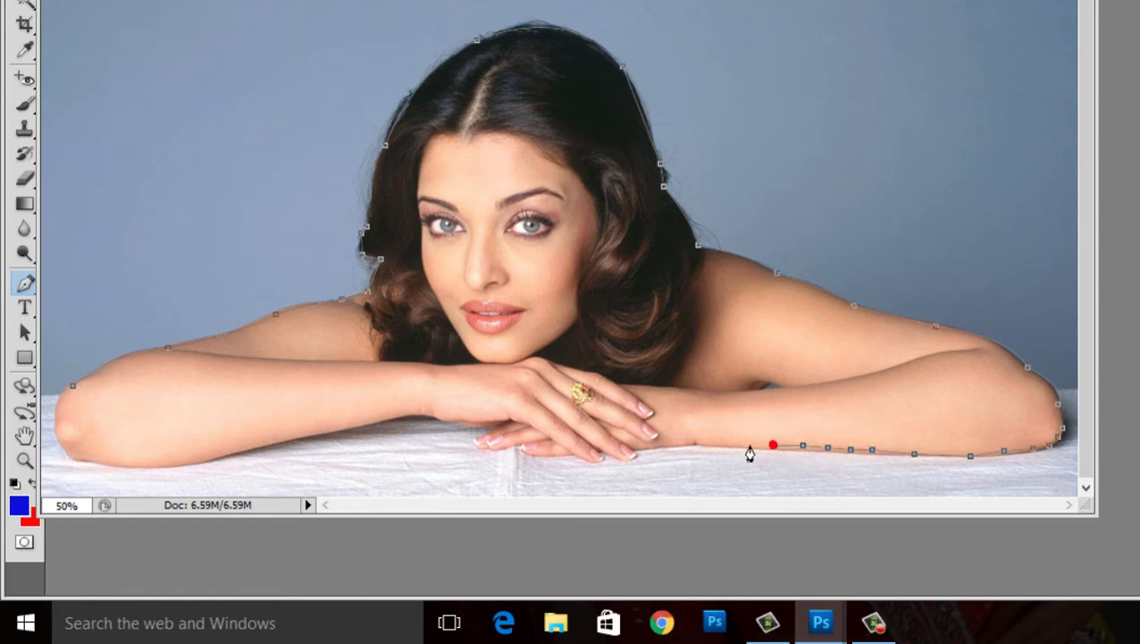
left_click(741, 443)
left_click(696, 444)
left_click(678, 443)
left_click(638, 446)
Trace anchors along the lower edge of the fingers and around the fingertips.
left_click(639, 455)
left_click(621, 458)
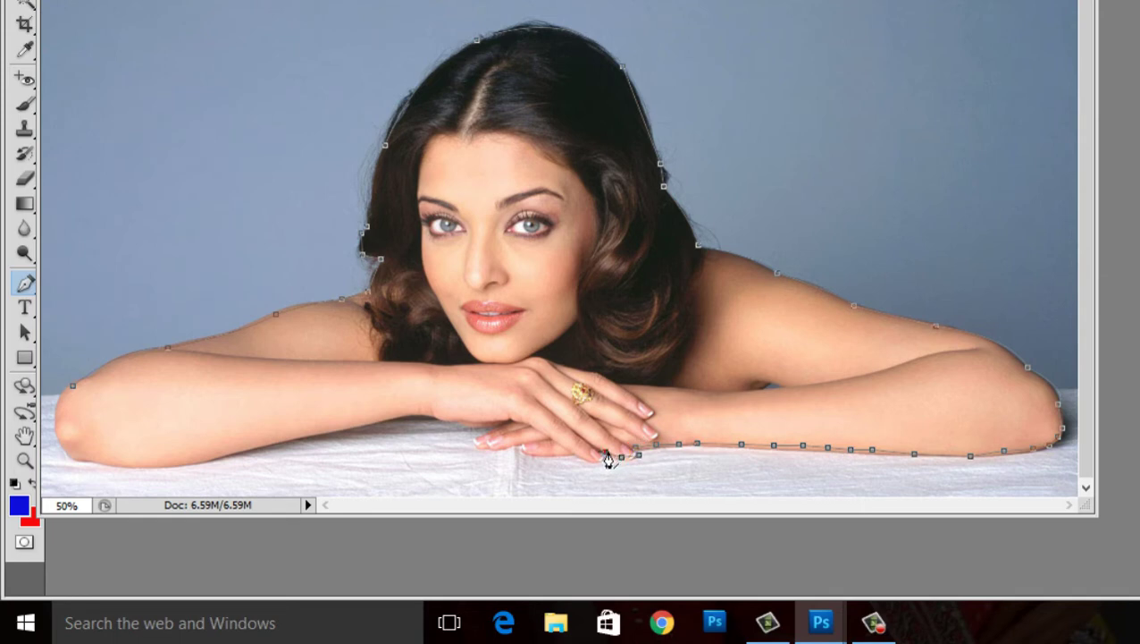
left_click(605, 457)
left_click(594, 459)
left_click(584, 456)
left_click(563, 456)
left_click(531, 452)
left_click(520, 451)
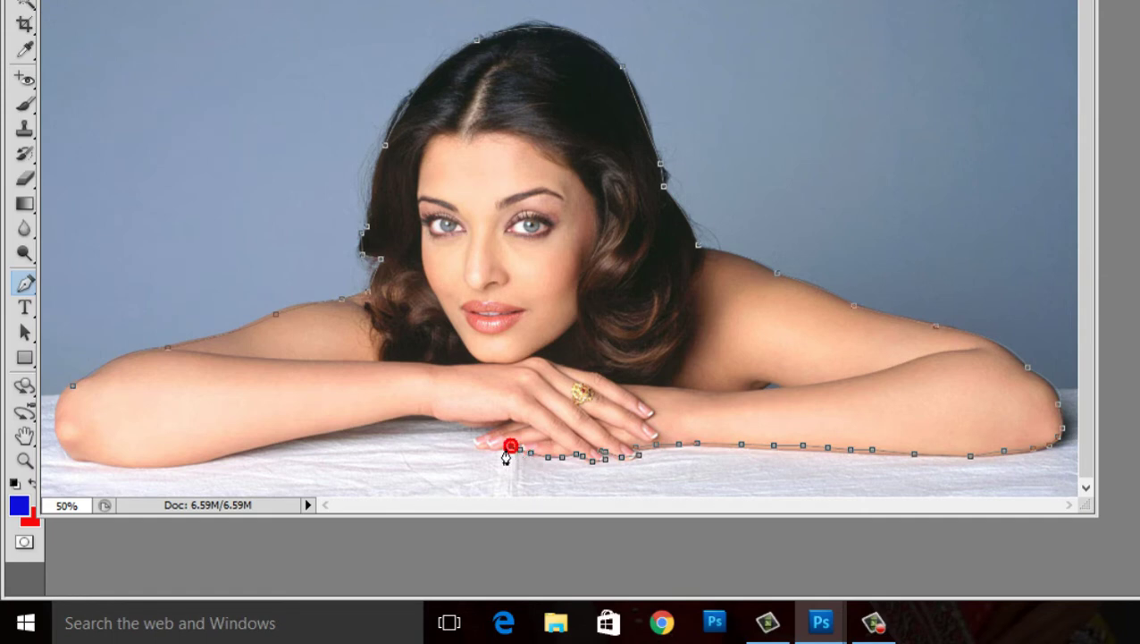
left_click(496, 449)
left_click(479, 439)
left_click(493, 435)
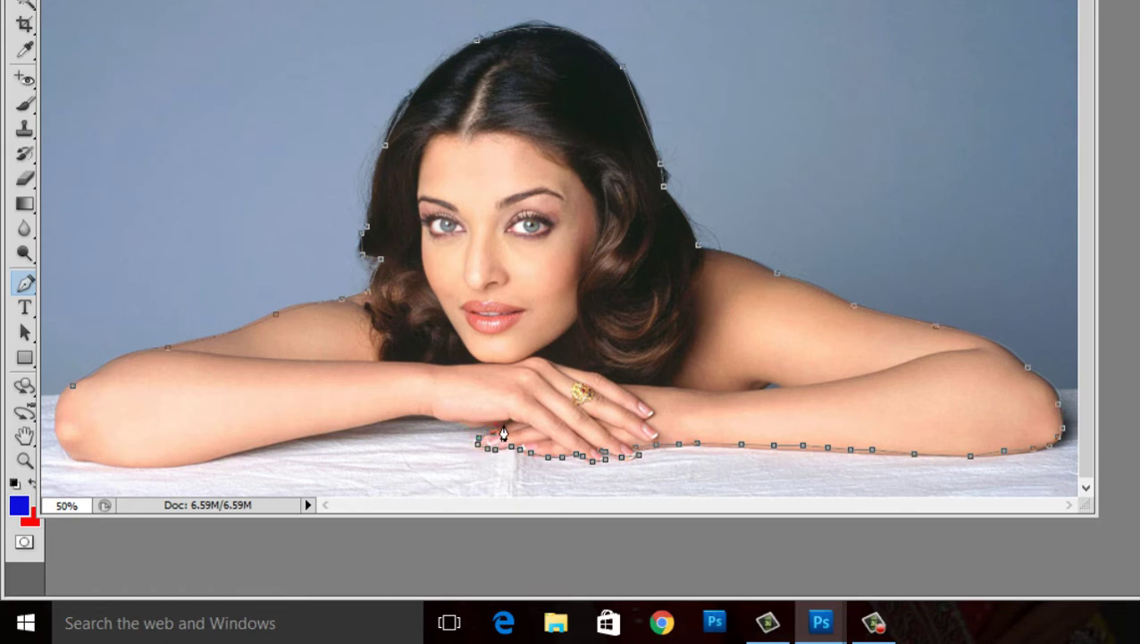
left_click(486, 426)
Continue anchors along the left hand and forearm, curving the last one toward the left elbow.
left_click(453, 420)
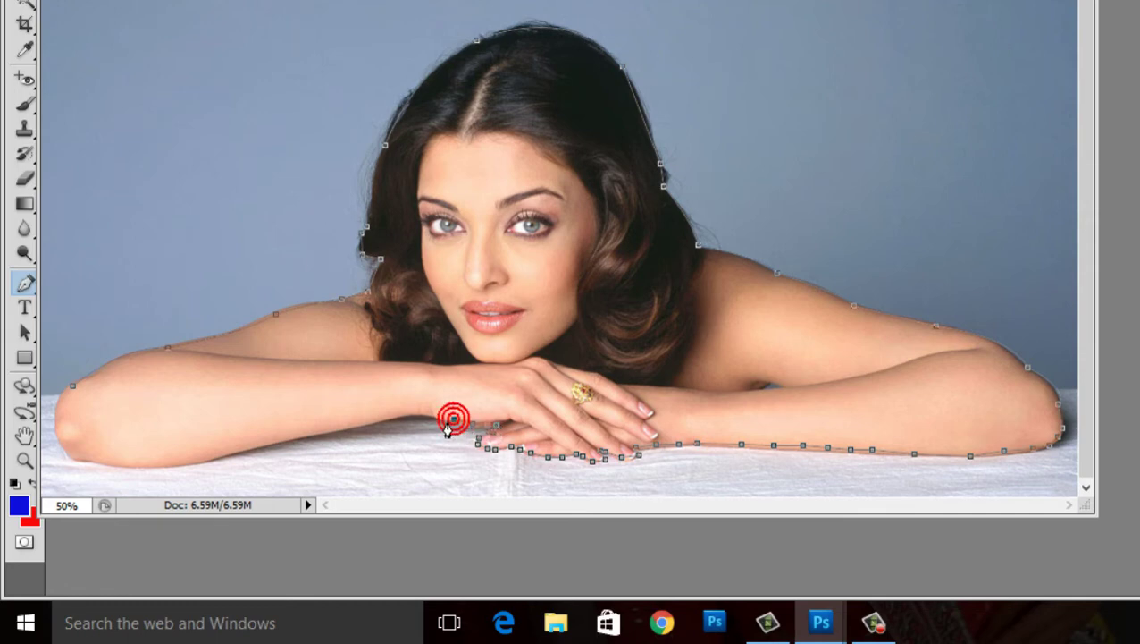
left_click(433, 416)
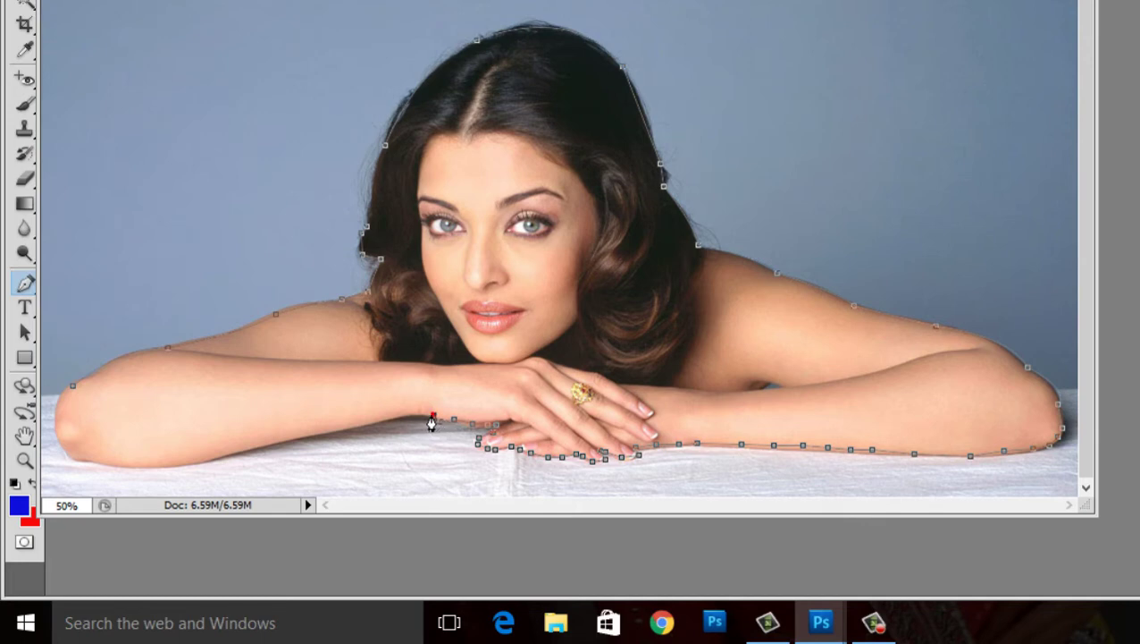
left_click(408, 417)
left_click(394, 415)
left_click(323, 430)
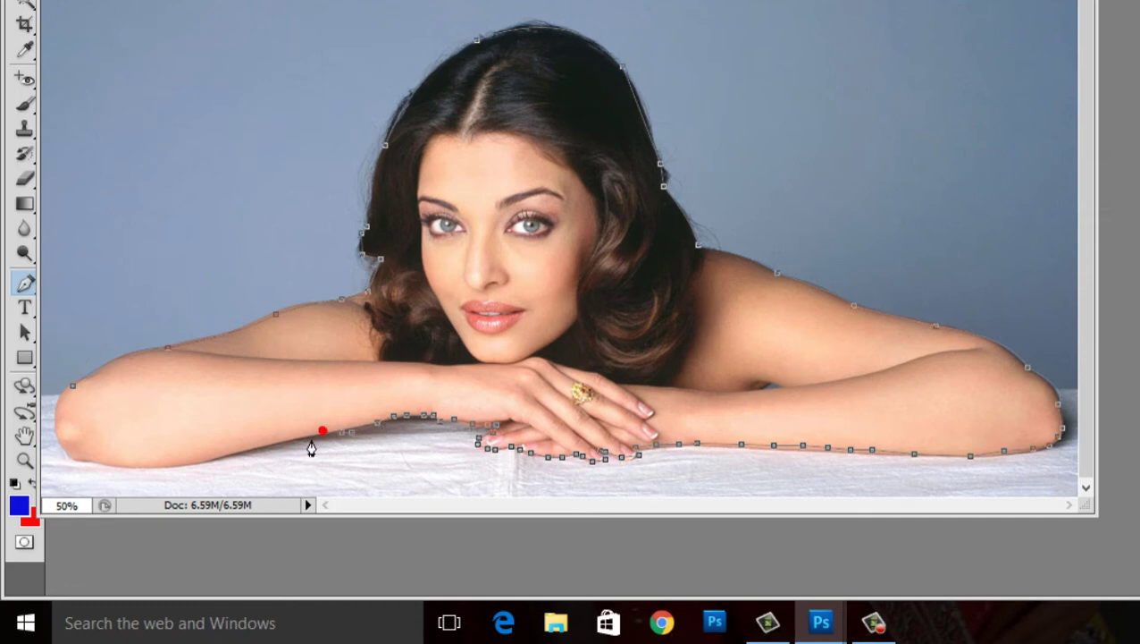
left_click(275, 444)
left_click(264, 447)
left_click(249, 451)
left_click(236, 452)
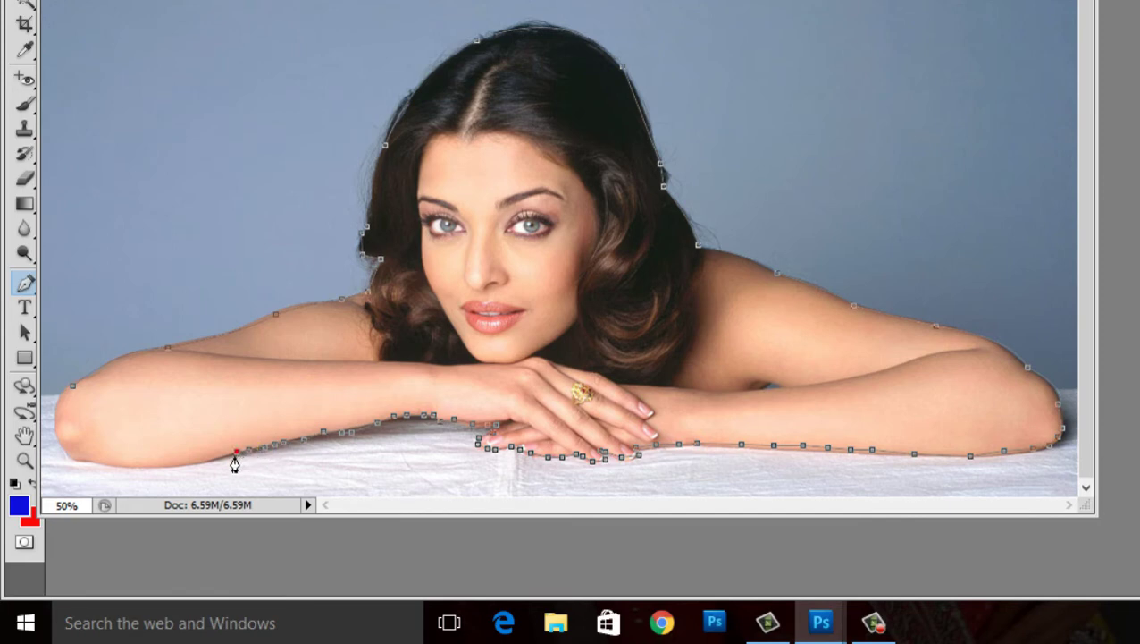
left_click(224, 458)
left_click(85, 461)
mouse_move(90, 463)
left_mouse_down()
mouse_move(79, 432)
mouse_move(69, 445)
left_mouse_up()
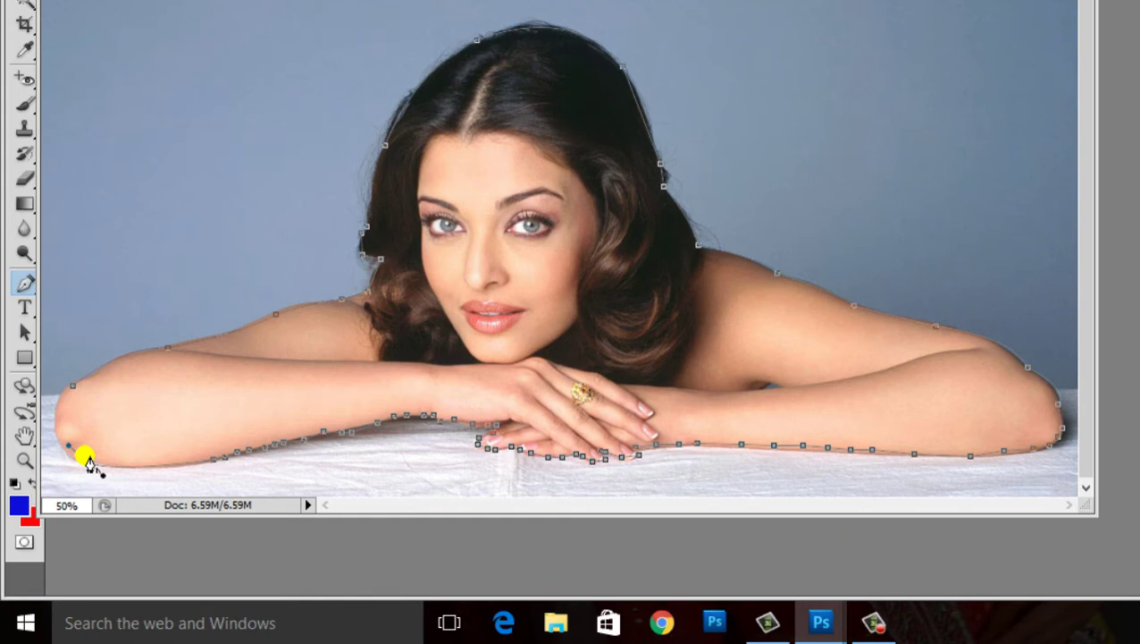
Close the outline at the starting anchor with a curve around the left elbow.
left_click(88, 459)
left_click(86, 462)
left_click(68, 393)
left_click_drag(116, 353, 92, 331)
left_click(73, 392)
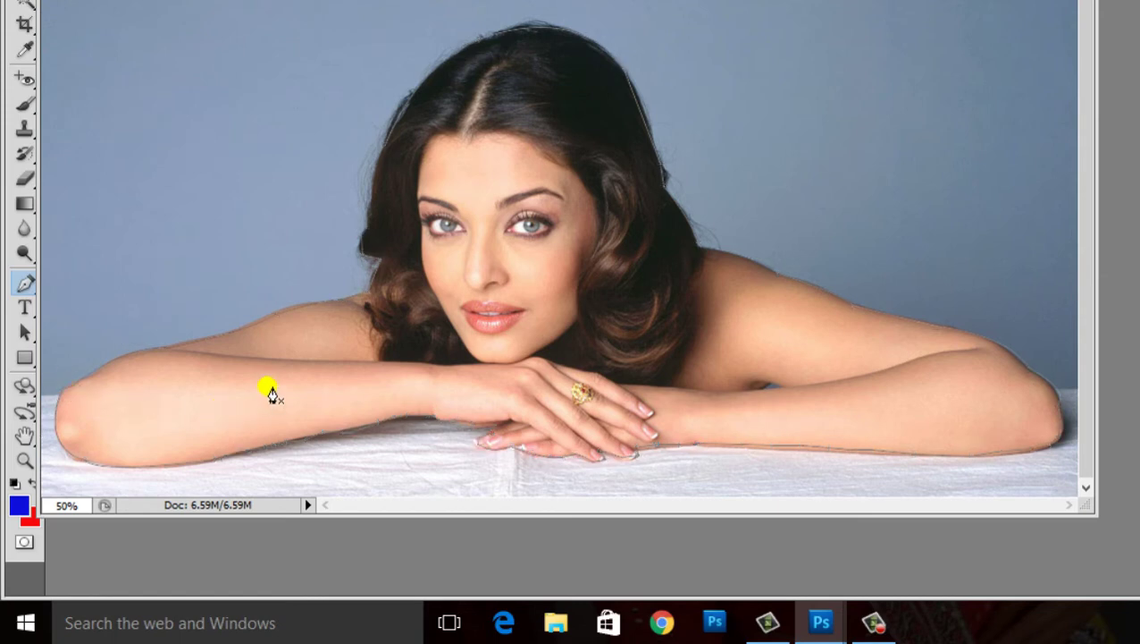
Load the path as a selection, deselect it, and zoom in to 100% on her face.
key("ctrl+Return")
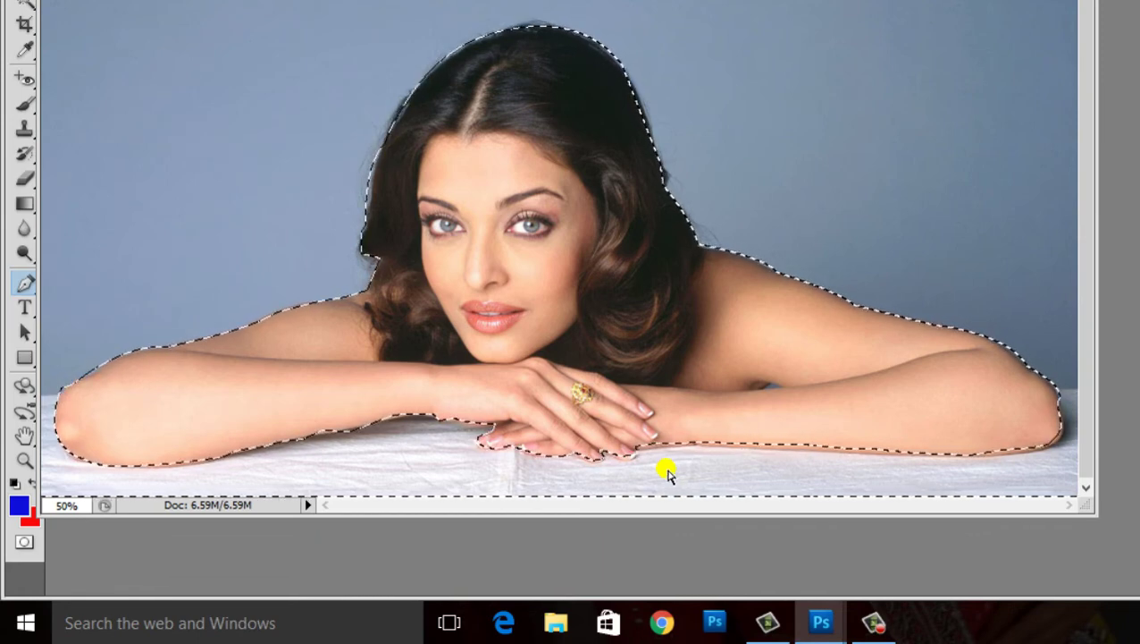
key("ctrl+d")
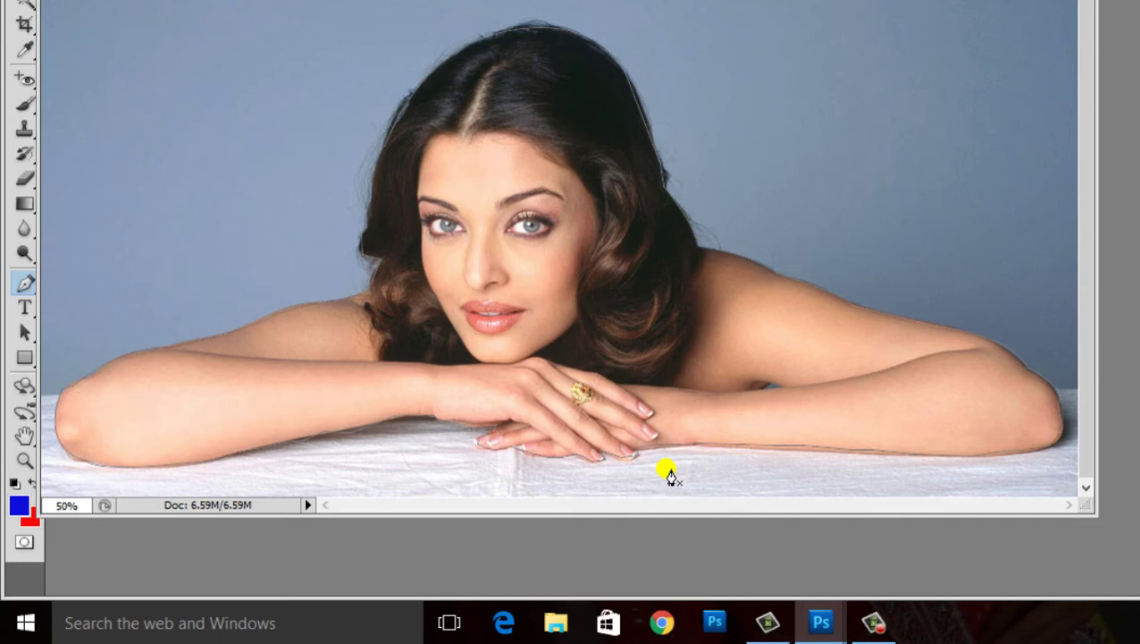
key("ctrl+plus")
key("ctrl+plus")
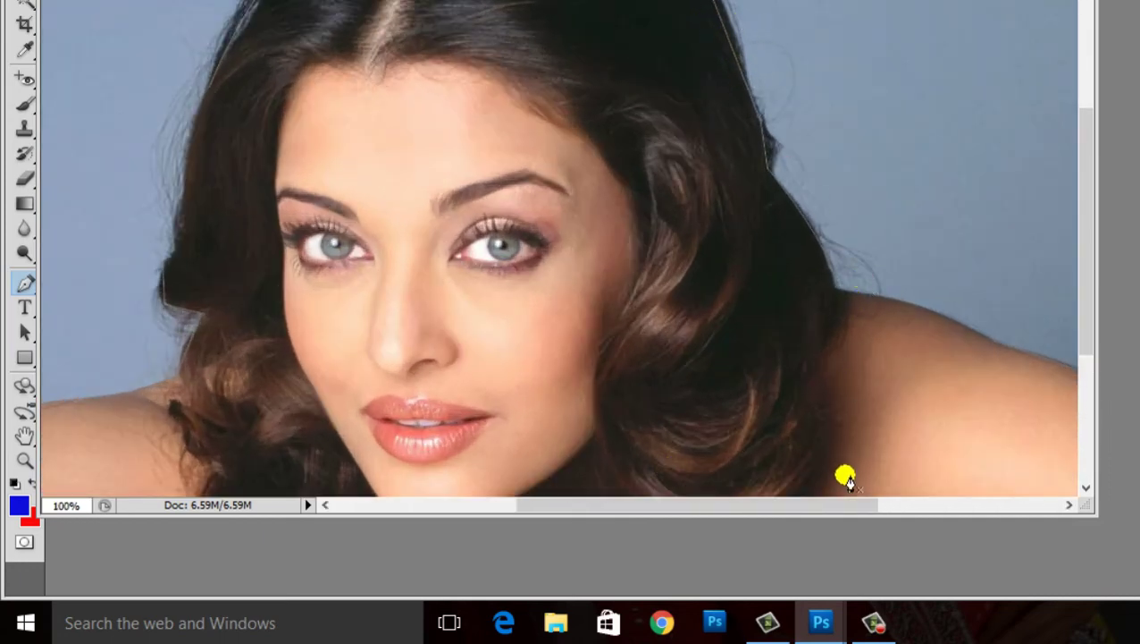
Pan across her shoulder, arms and hands at 100%, then zoom back out to 50%.
left_click_drag(820, 507, 939, 505)
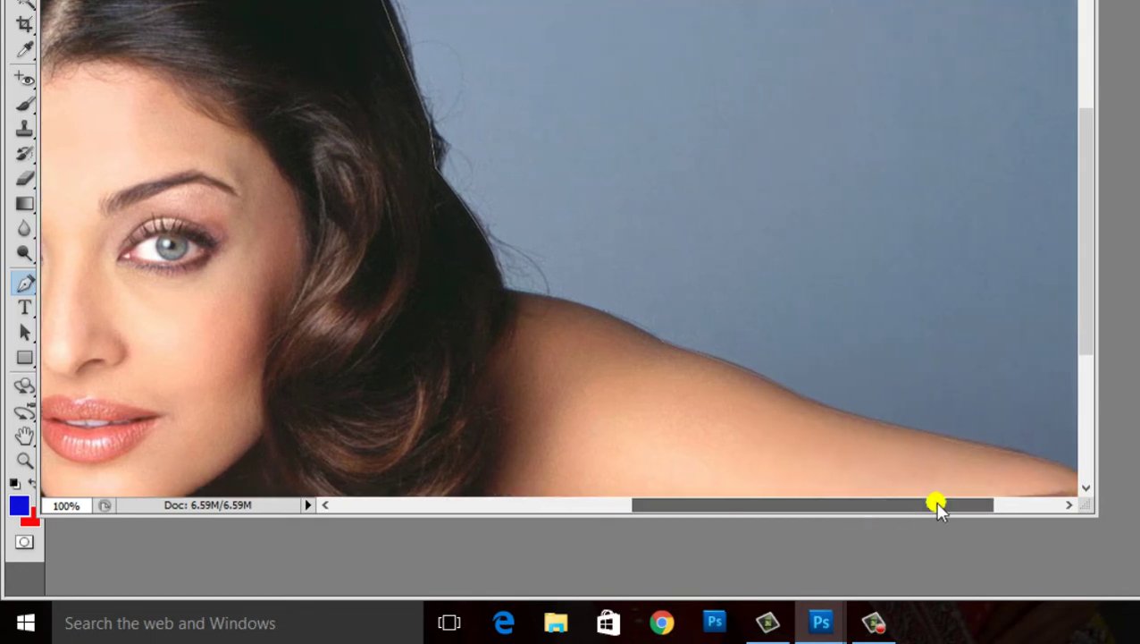
left_click_drag(1083, 308, 1086, 403)
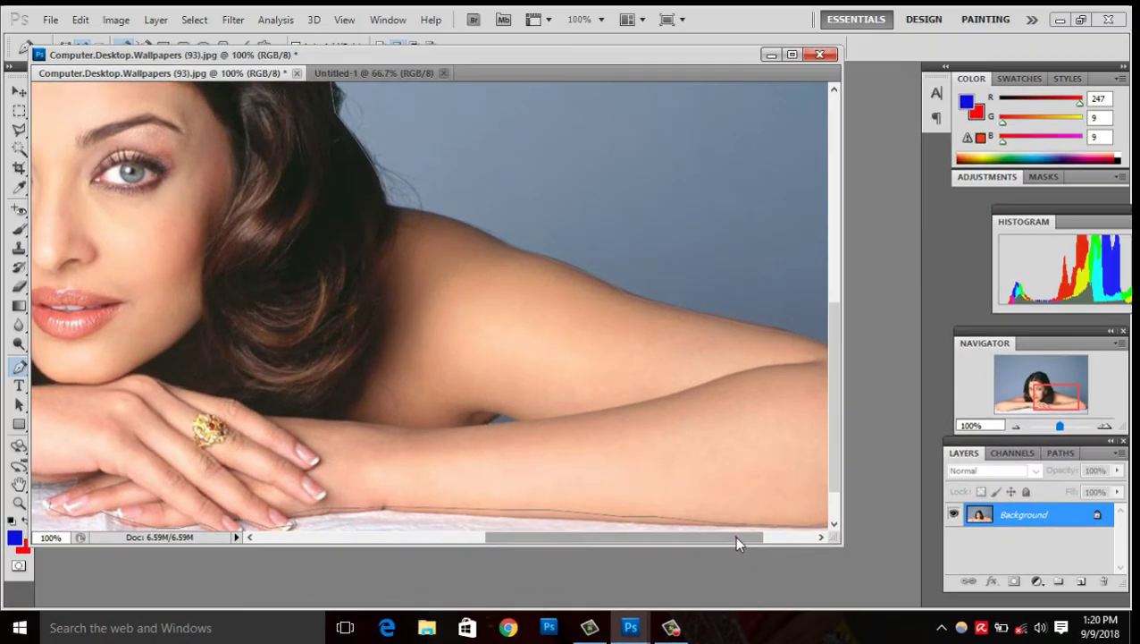
mouse_move(734, 535)
left_mouse_down()
mouse_move(798, 528)
mouse_move(583, 551)
left_mouse_up()
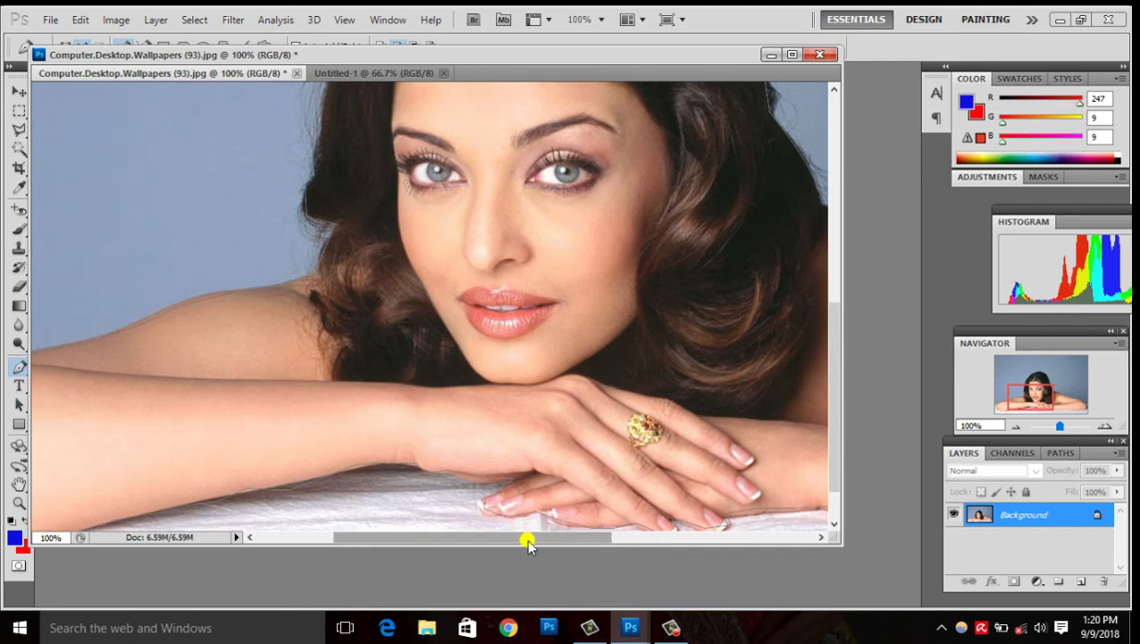
mouse_move(523, 544)
left_mouse_down()
mouse_move(395, 548)
mouse_move(481, 549)
left_mouse_up()
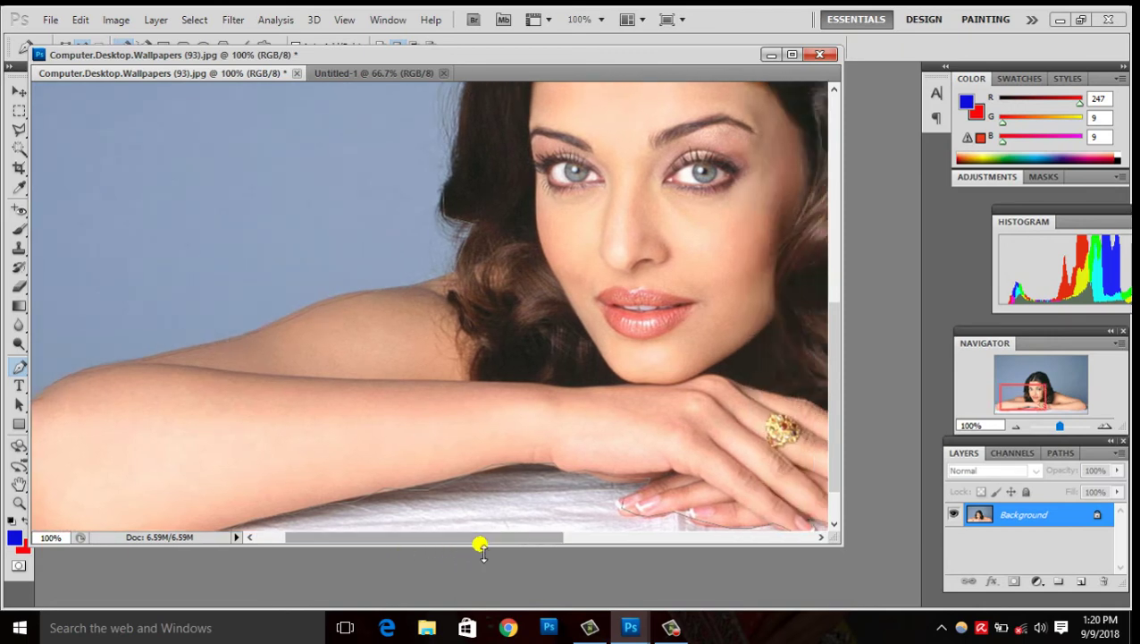
key("ctrl+minus")
key("ctrl+minus")
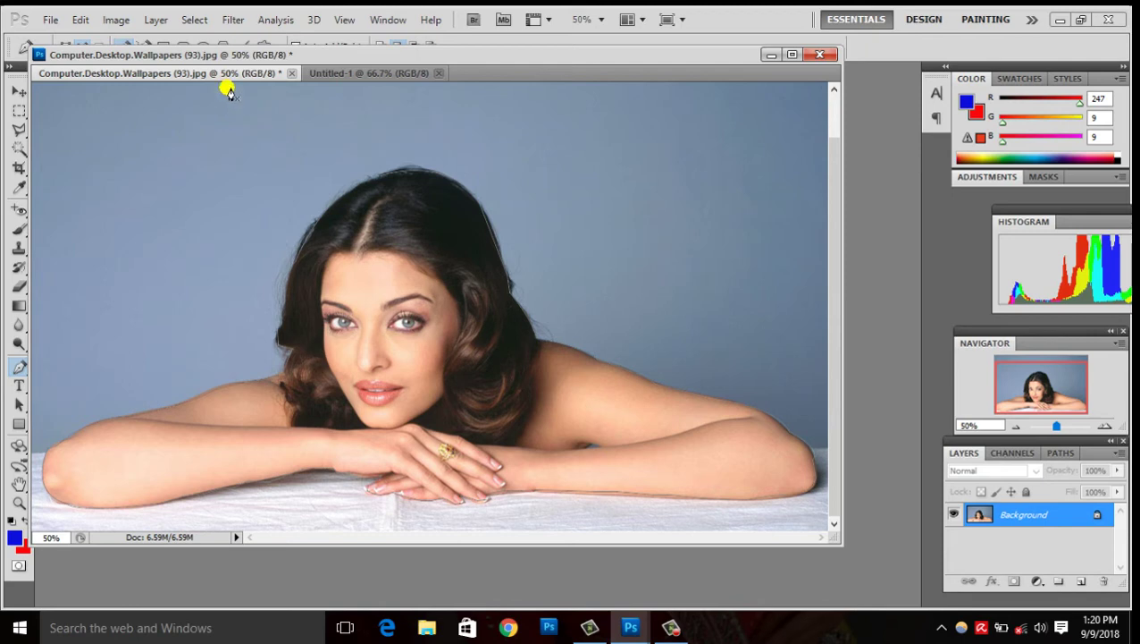
Set the Pen to shape-layer mode and bring the traced path around the woman back into view.
mouse_move(385, 54)
left_mouse_down()
mouse_move(514, 111)
mouse_move(473, 96)
left_mouse_up()
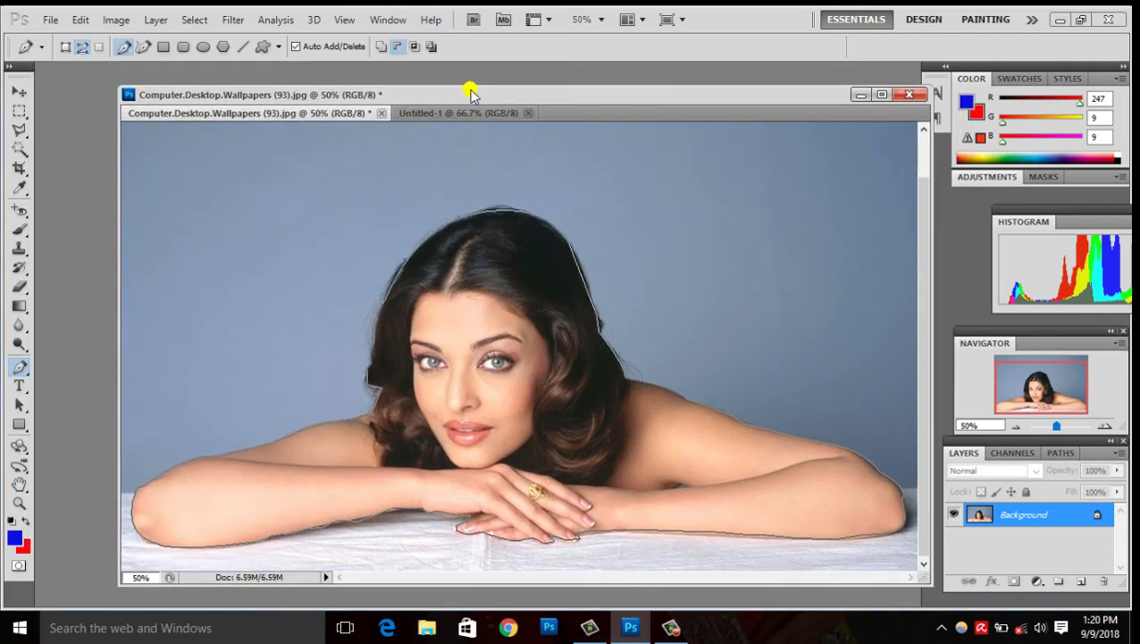
left_click(68, 48)
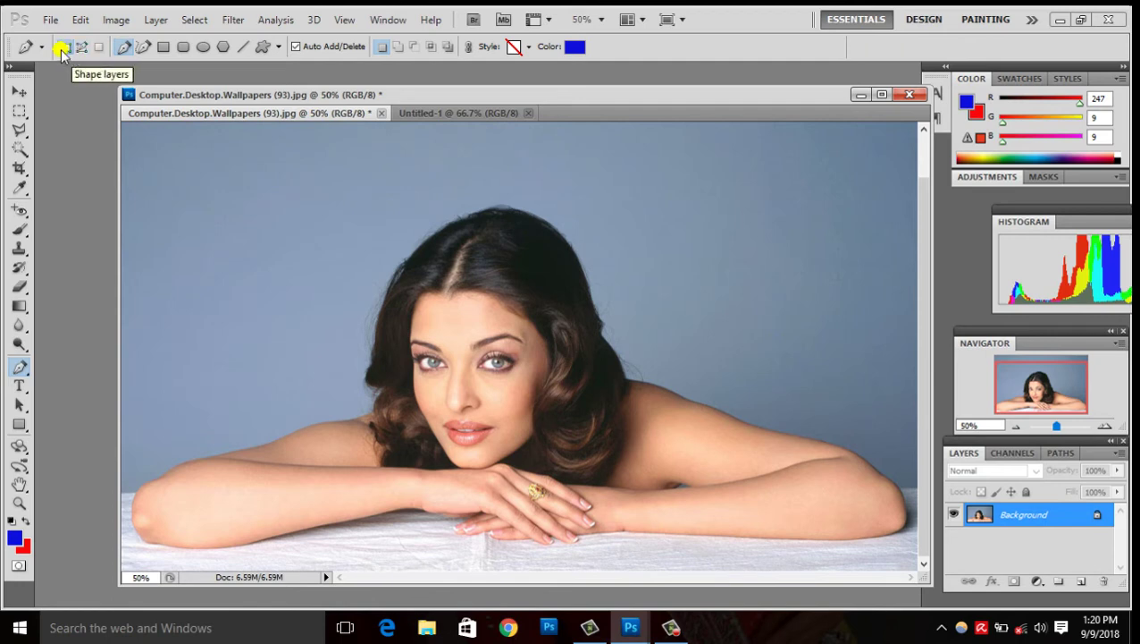
left_click(457, 363)
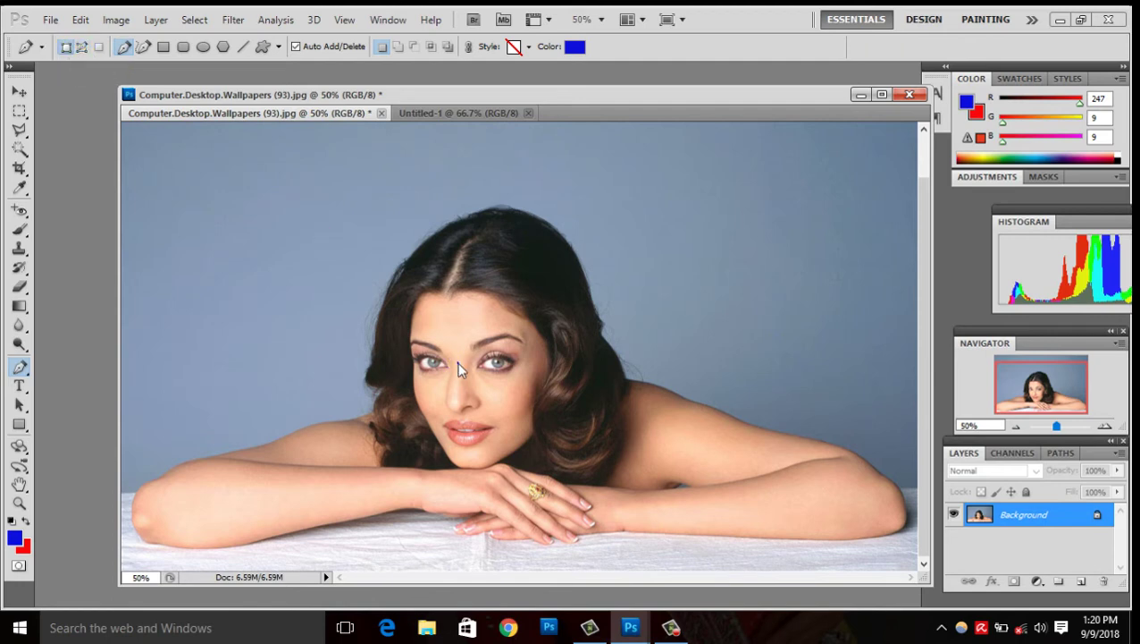
right_click(457, 363)
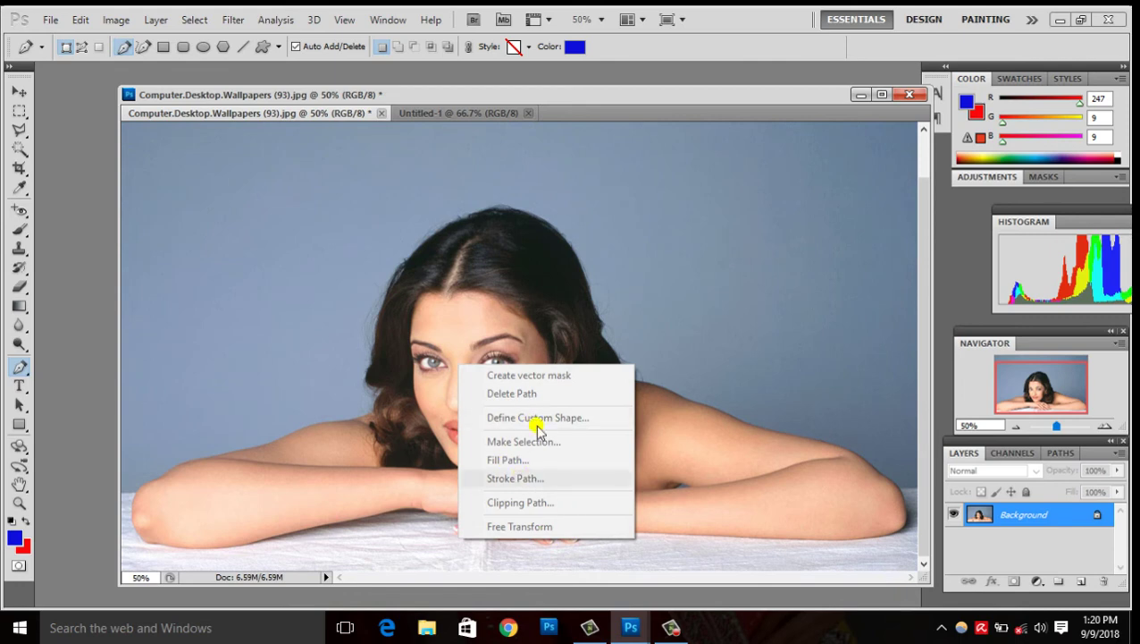
left_click(450, 331)
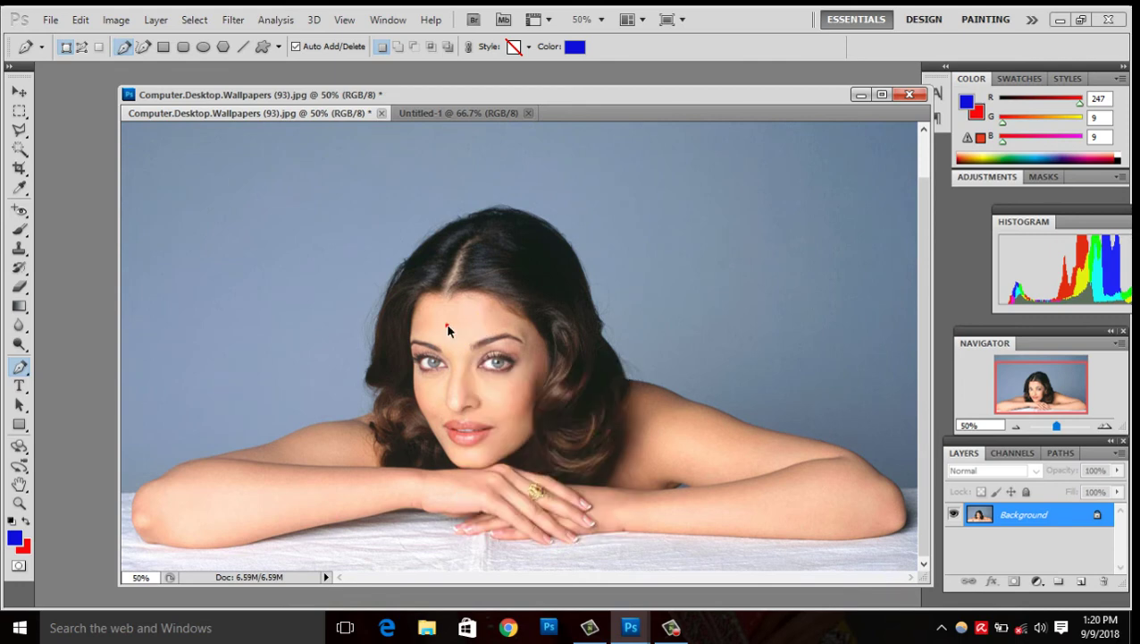
left_click(448, 330)
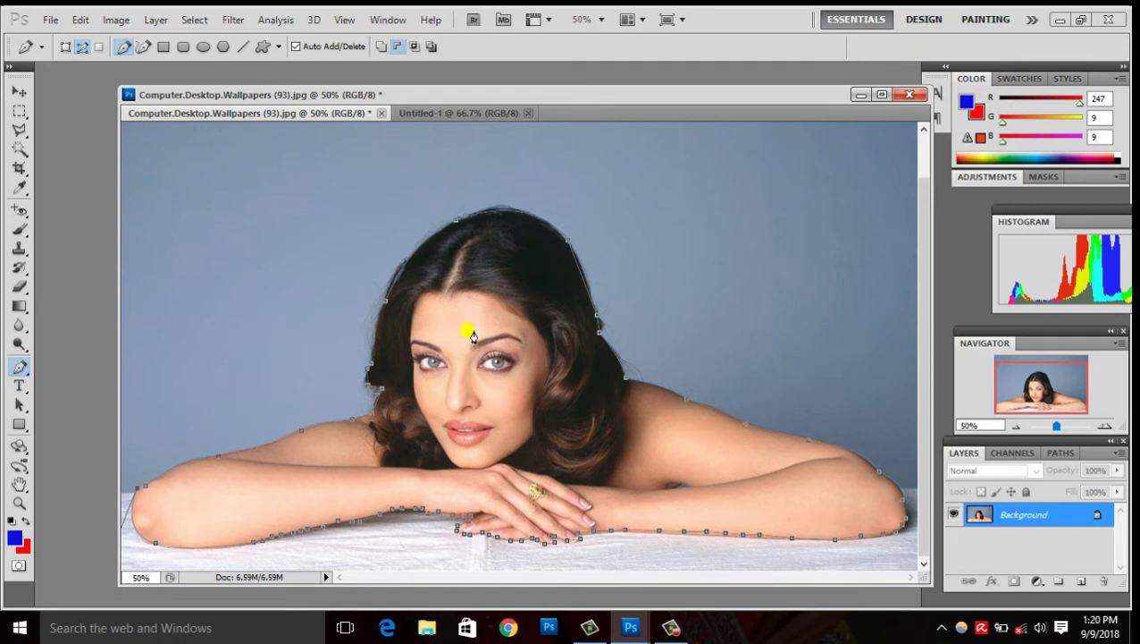
Switch the Pen to Paths mode and make a selection from the traced outline.
right_click(468, 334)
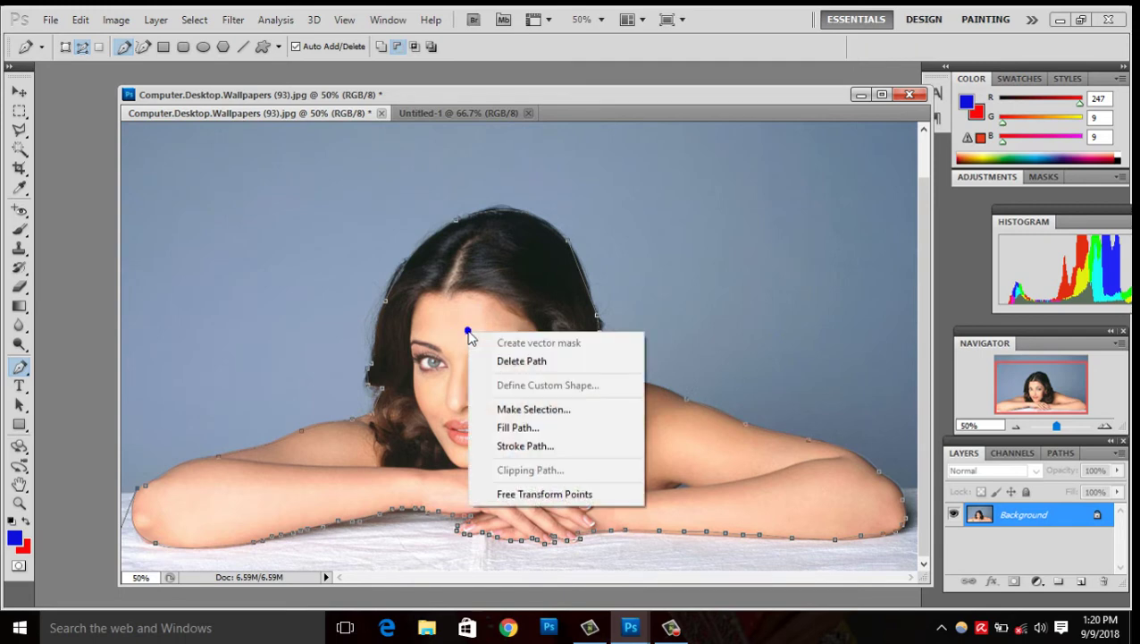
left_click(66, 47)
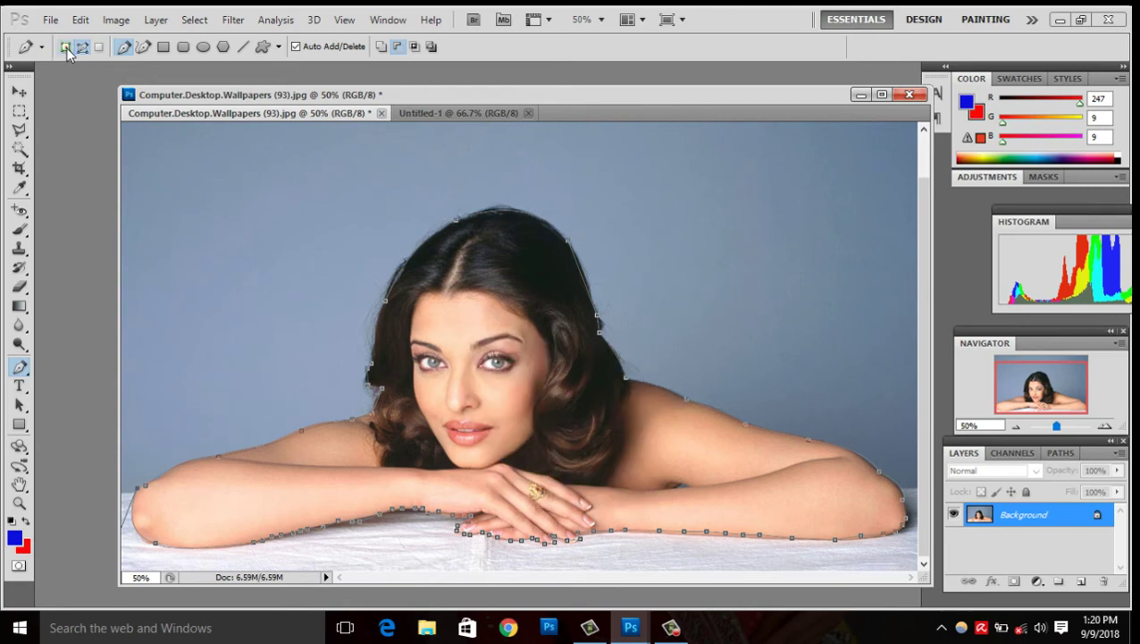
left_click(66, 48)
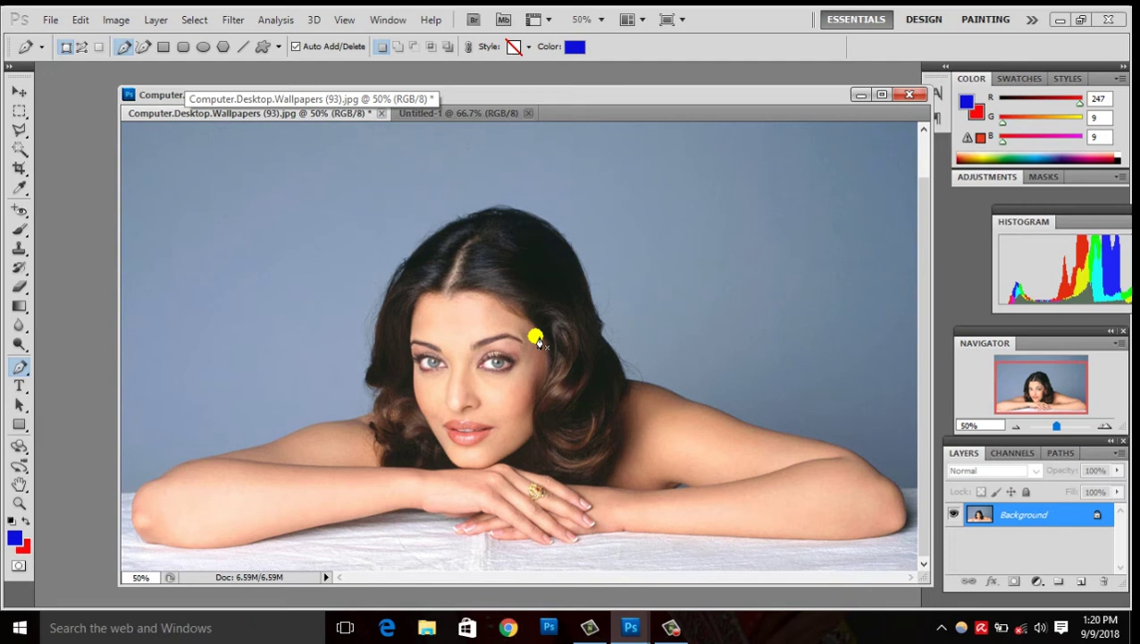
left_click(81, 47)
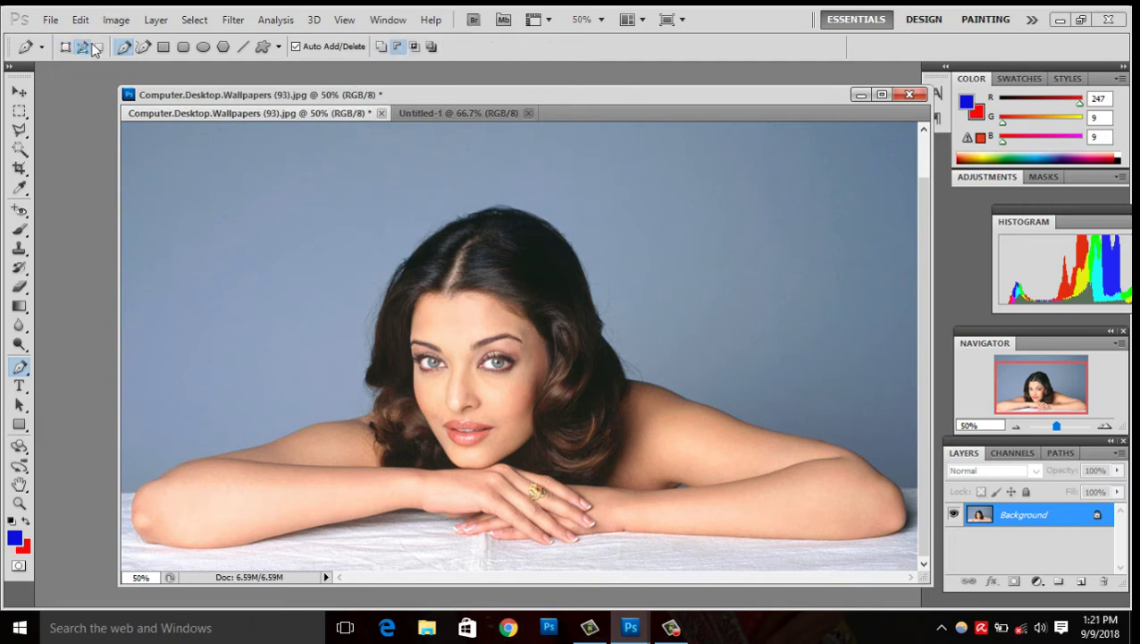
right_click(545, 334)
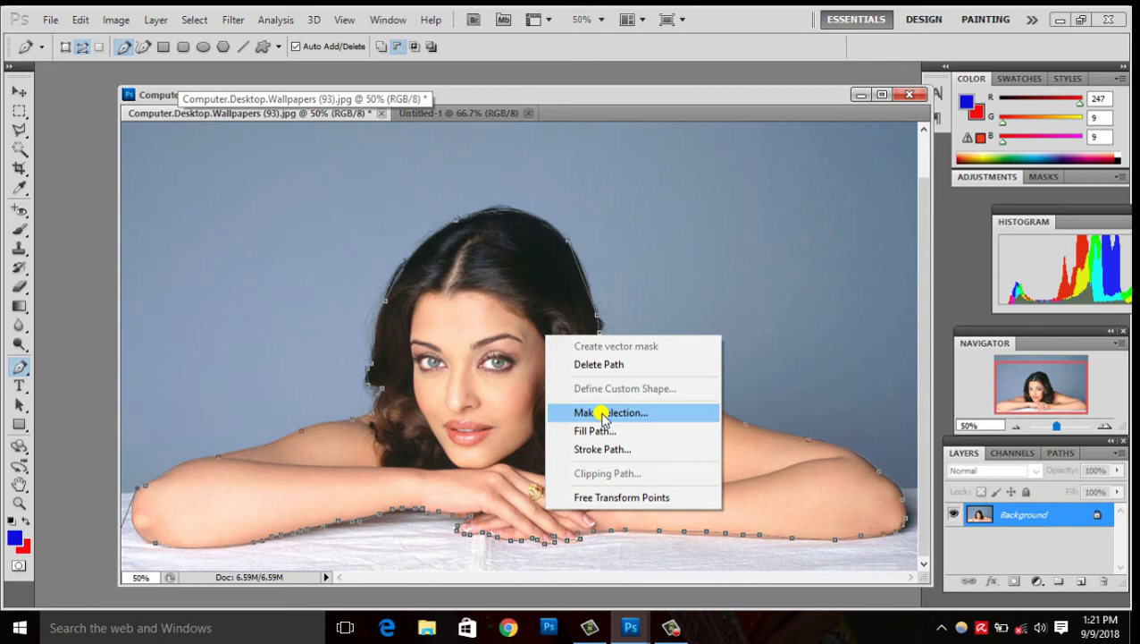
left_click(604, 413)
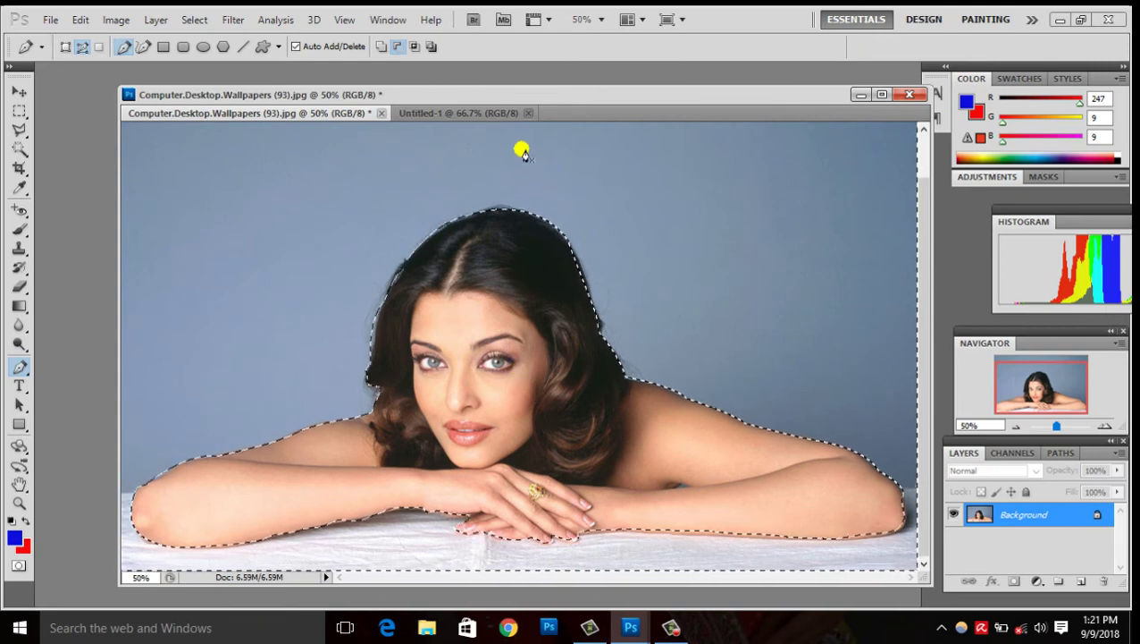
Try moving the locked photo, dismiss the error, and start converting Background into a normal layer.
left_click(481, 115)
left_click(319, 116)
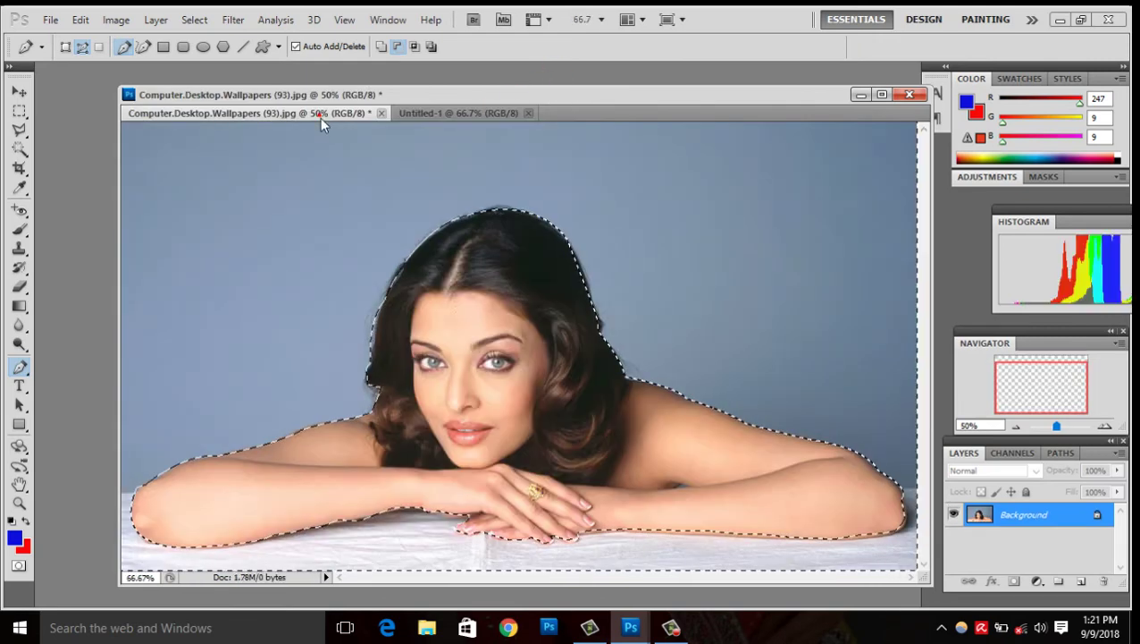
left_click(19, 91)
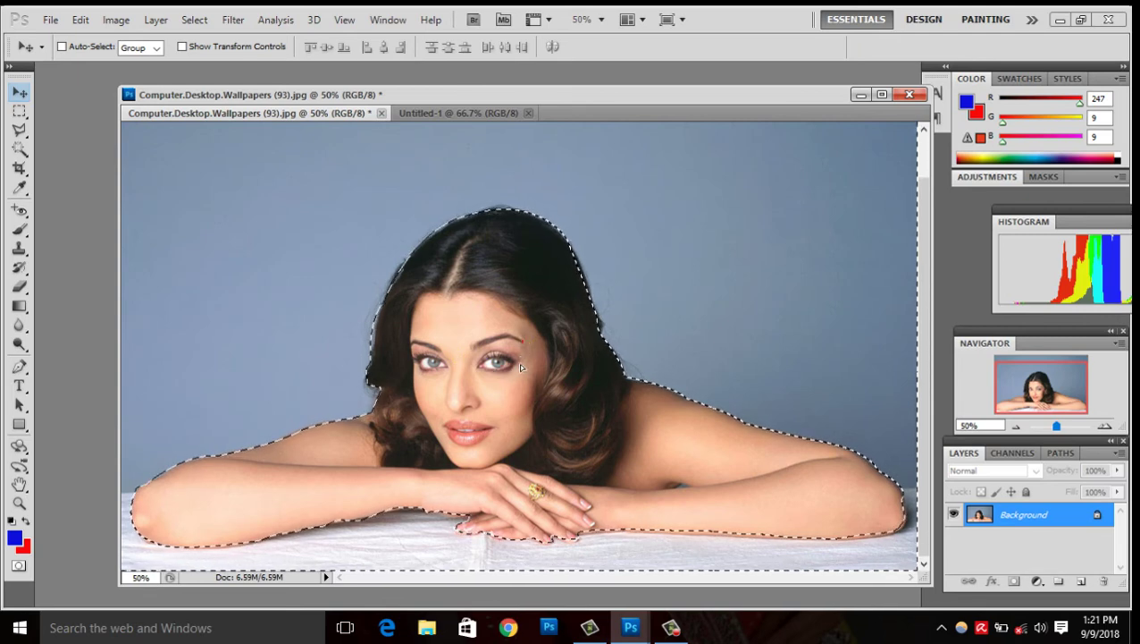
left_click_drag(521, 366, 513, 309)
left_click_drag(493, 270, 493, 311)
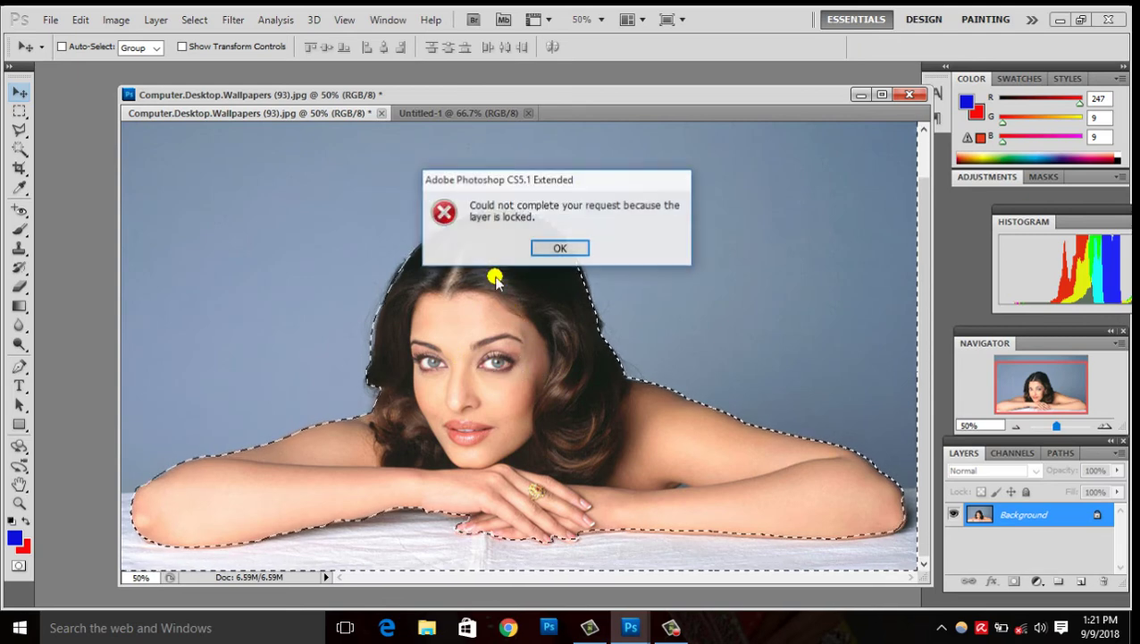
left_click(547, 252)
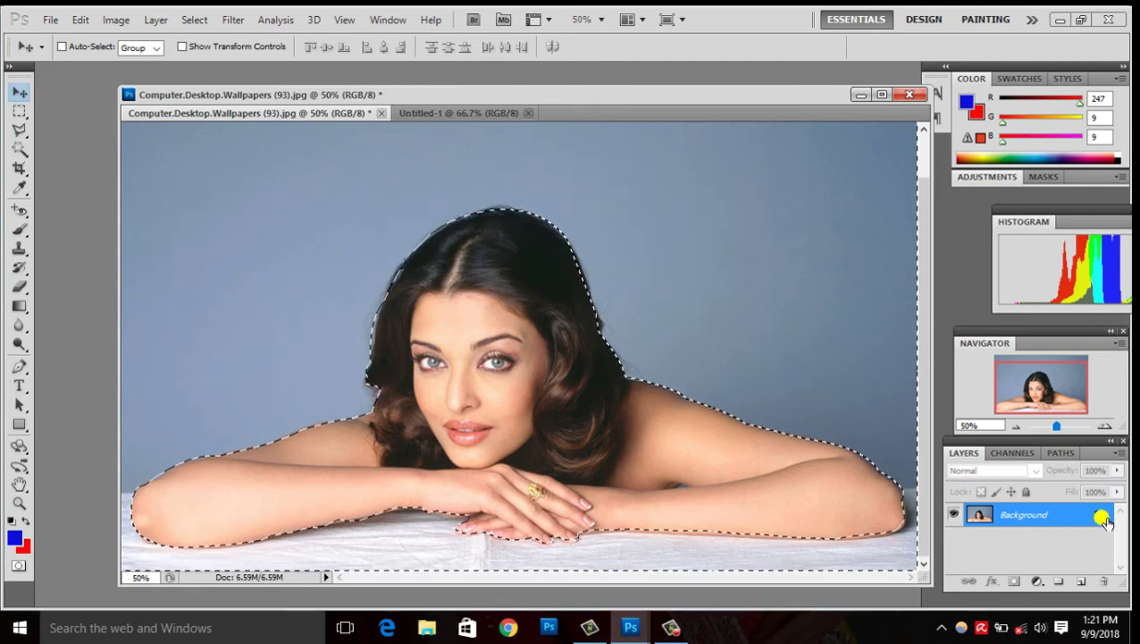
left_click_drag(1106, 523, 908, 536)
double_click(1102, 516)
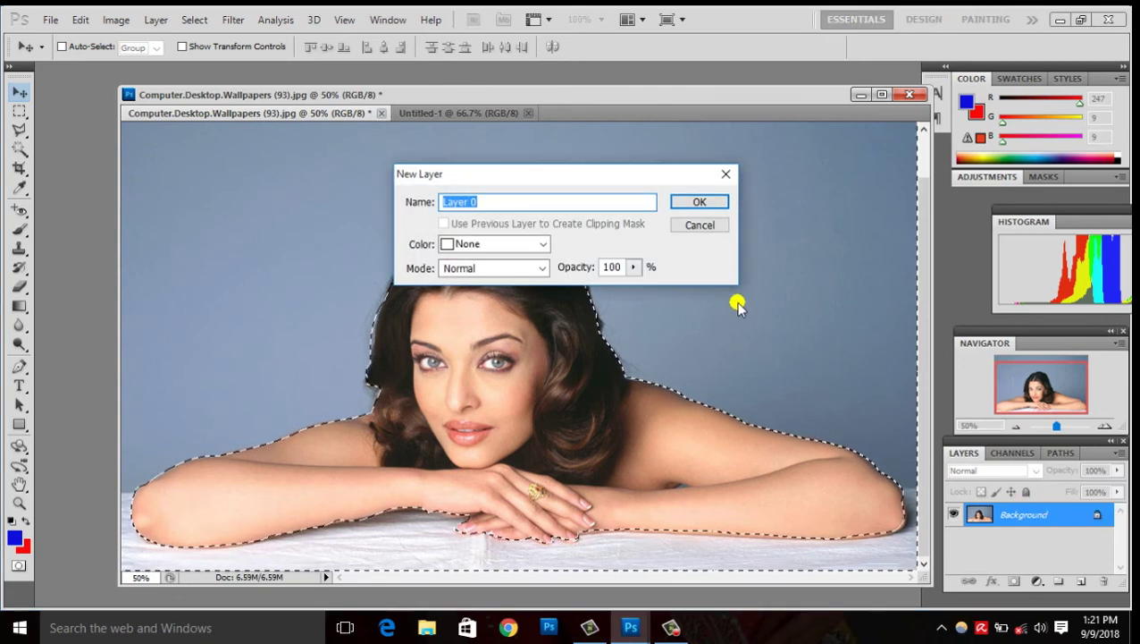
Create Layer 0, nudge it on the canvas, reselect the standard Pen, and undo the nudge.
left_click(700, 201)
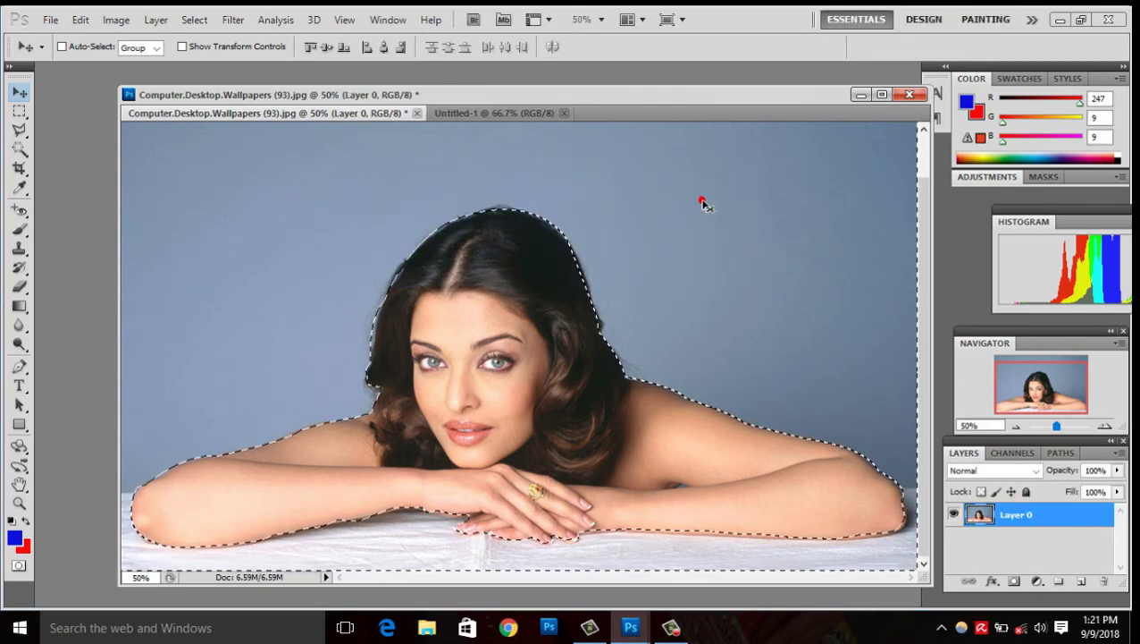
mouse_move(490, 365)
left_mouse_down()
mouse_move(488, 334)
mouse_move(490, 382)
left_mouse_up()
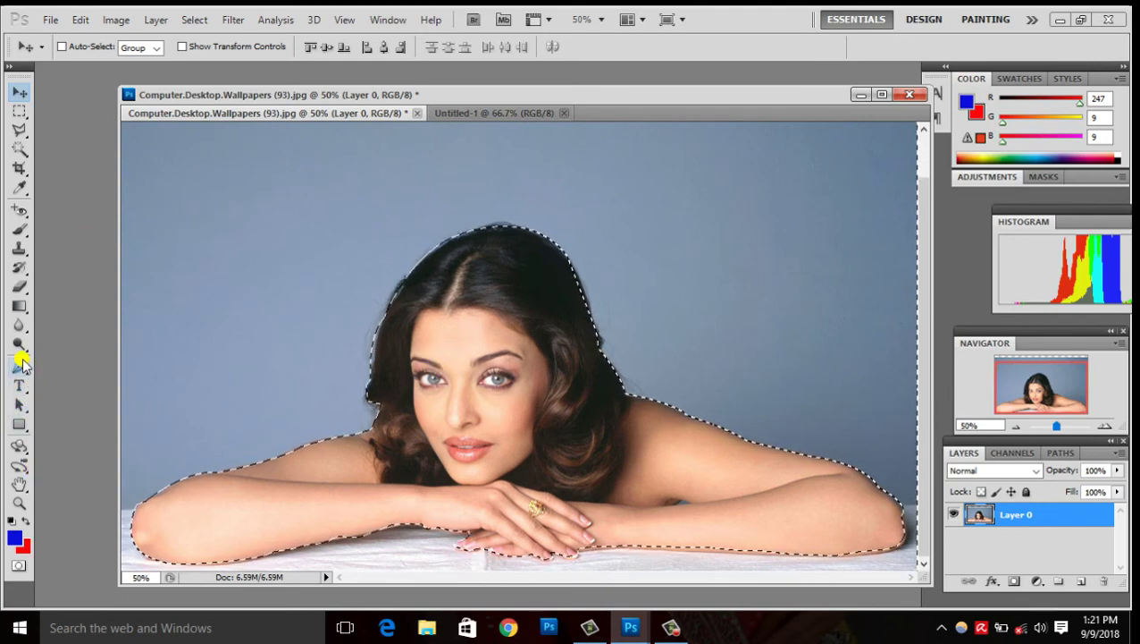
left_click(20, 367)
left_click(45, 372)
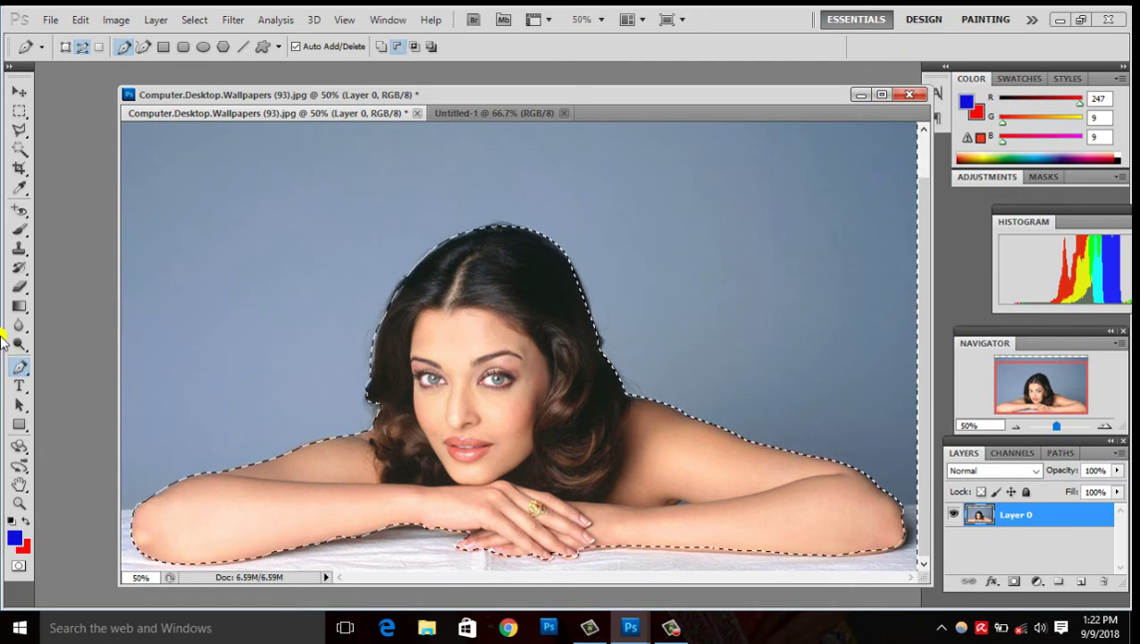
scroll(414, 422, "down", 2)
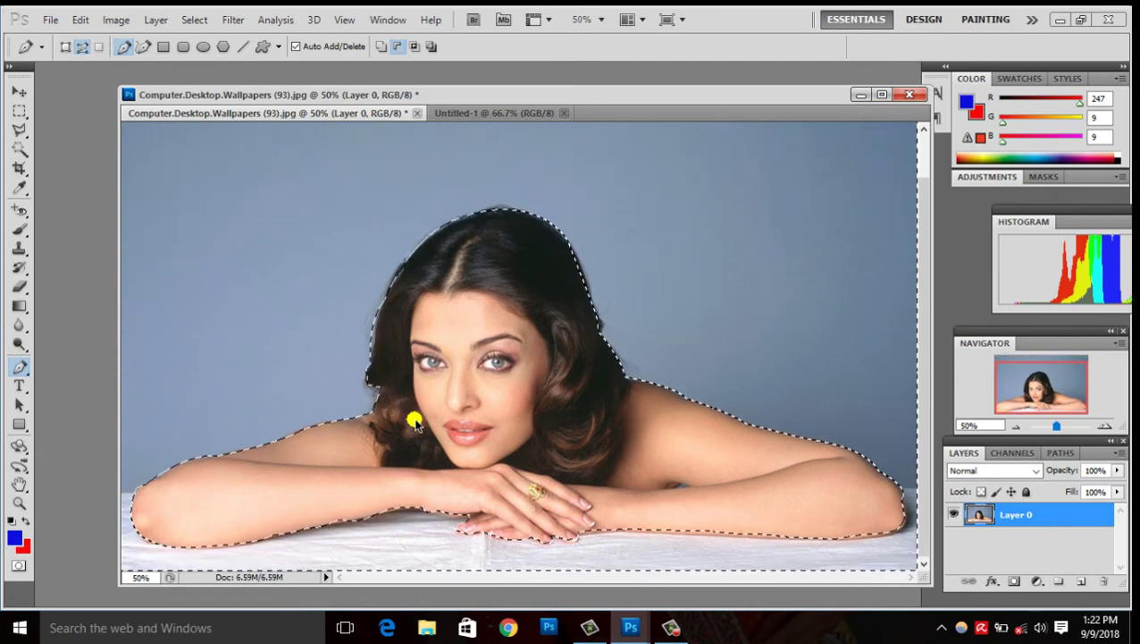
key("ctrl+z")
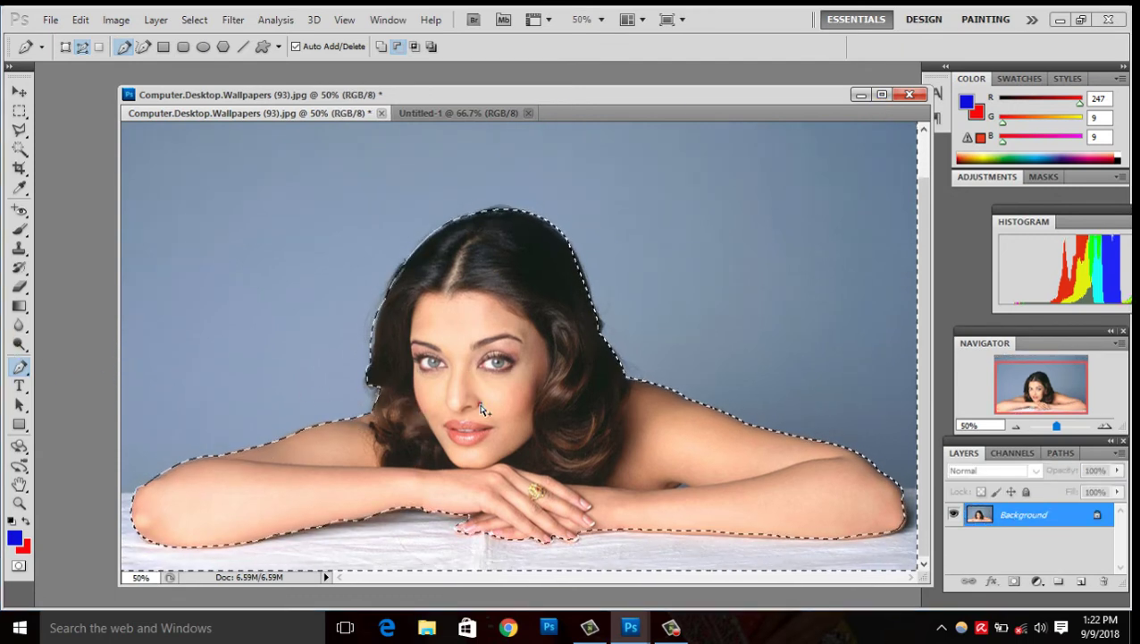
Restore the traced path, add an anchor below the hands, bend that curve, then maximize the window.
key("ctrl+alt+z")
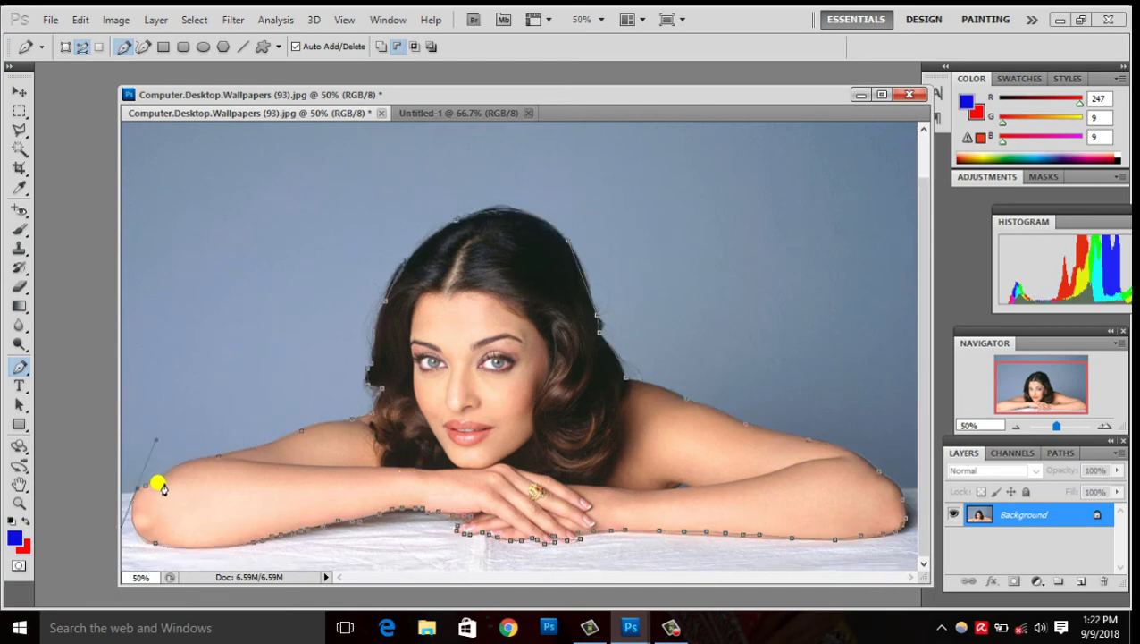
right_click(19, 368)
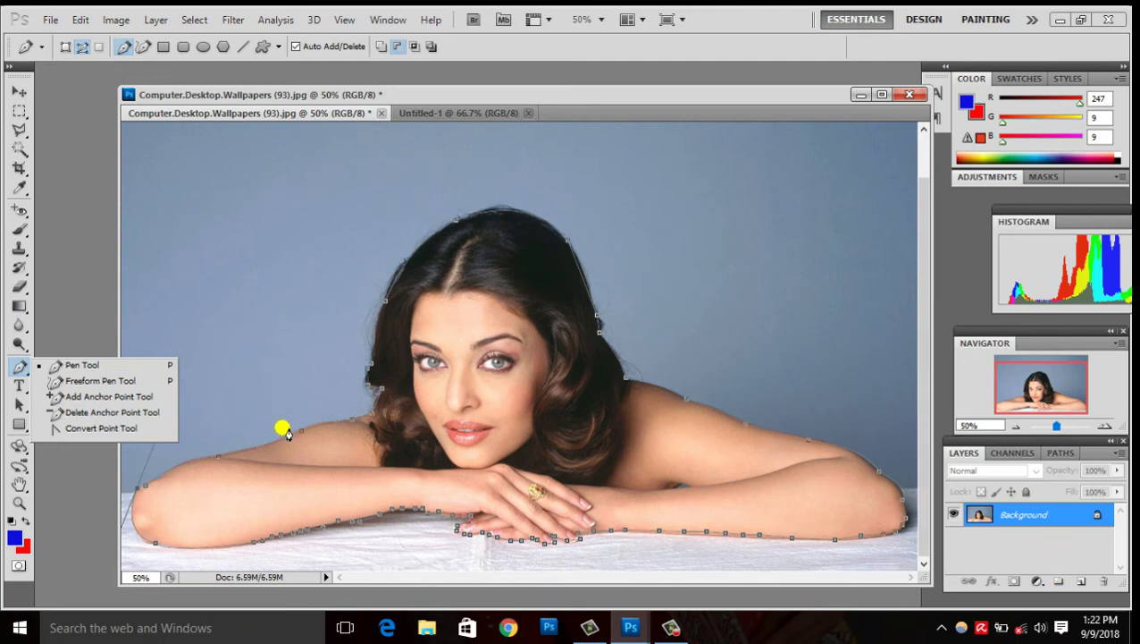
left_click(96, 398)
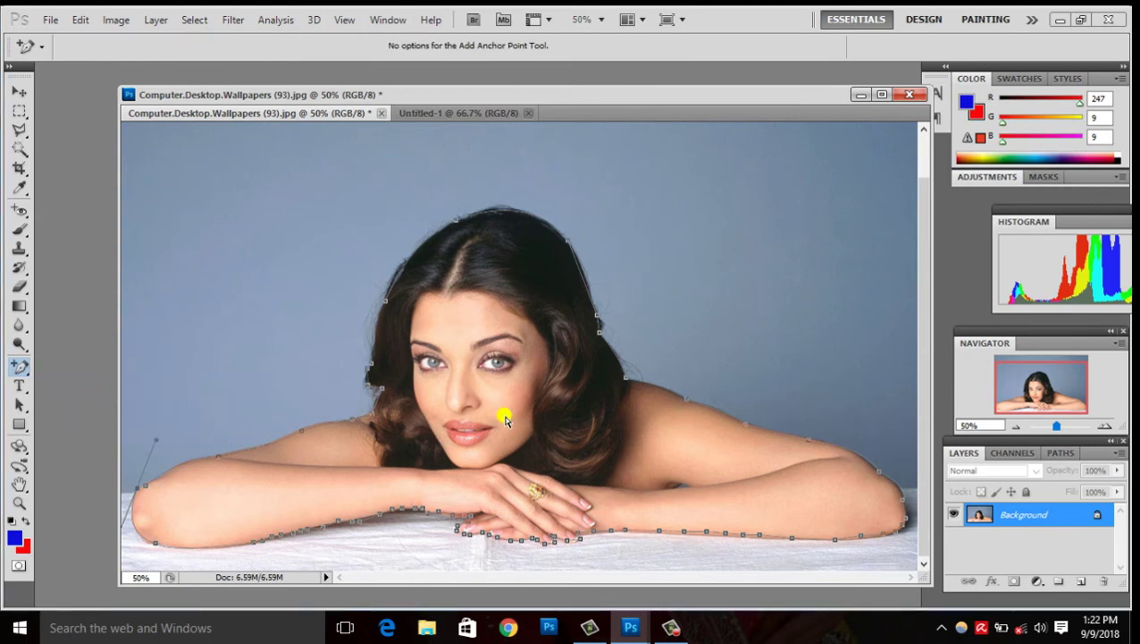
left_click(458, 533)
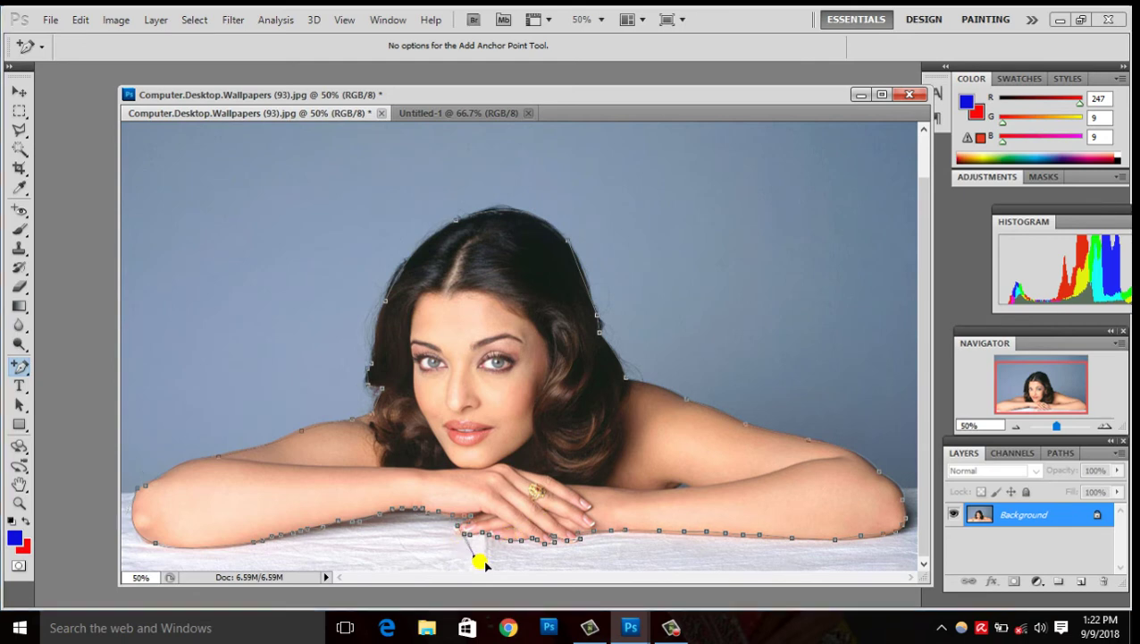
mouse_move(481, 562)
left_mouse_down()
mouse_move(279, 480)
mouse_move(466, 559)
mouse_move(449, 540)
left_mouse_up()
left_click(880, 94)
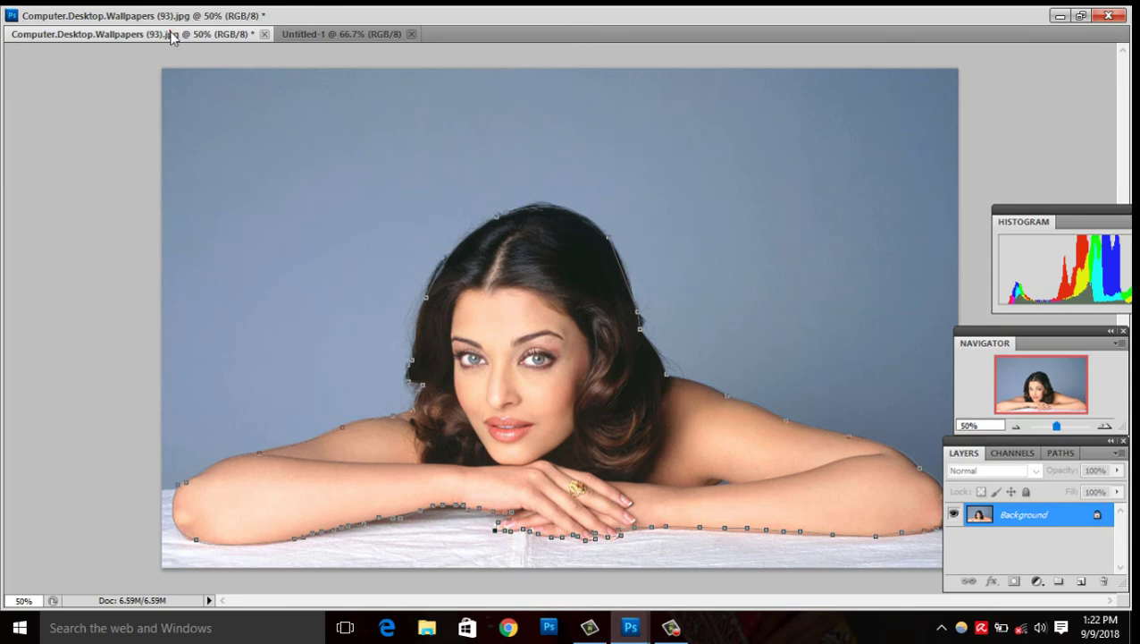
Float the portrait and Untitled-1 as separate windows with the portrait in front.
left_click_drag(170, 34, 200, 72)
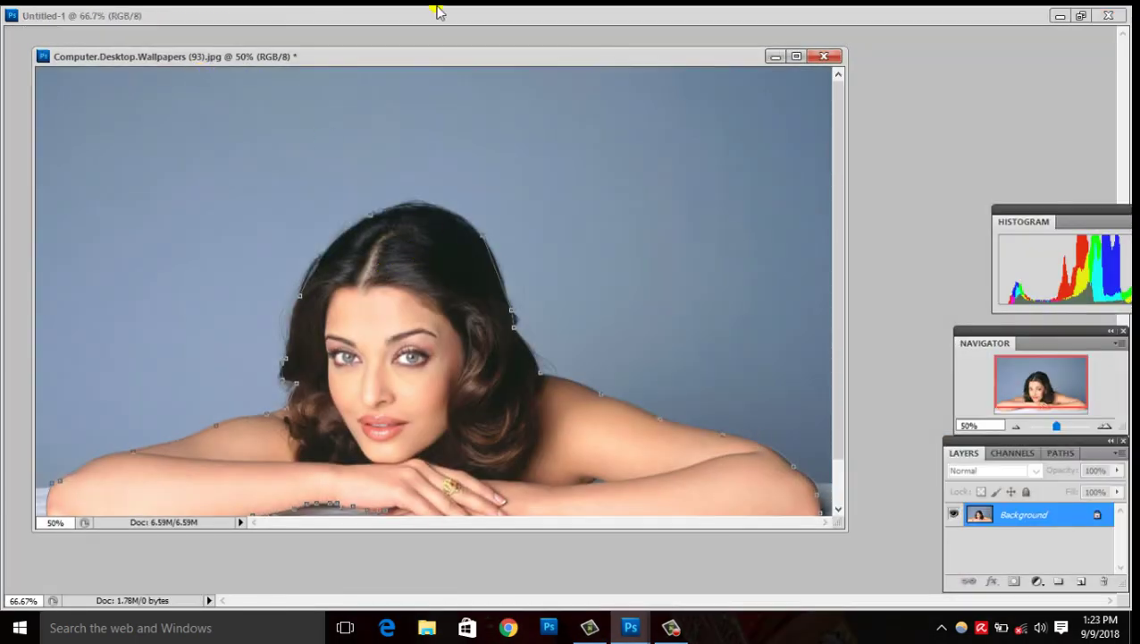
left_click(1076, 15)
left_click(353, 58)
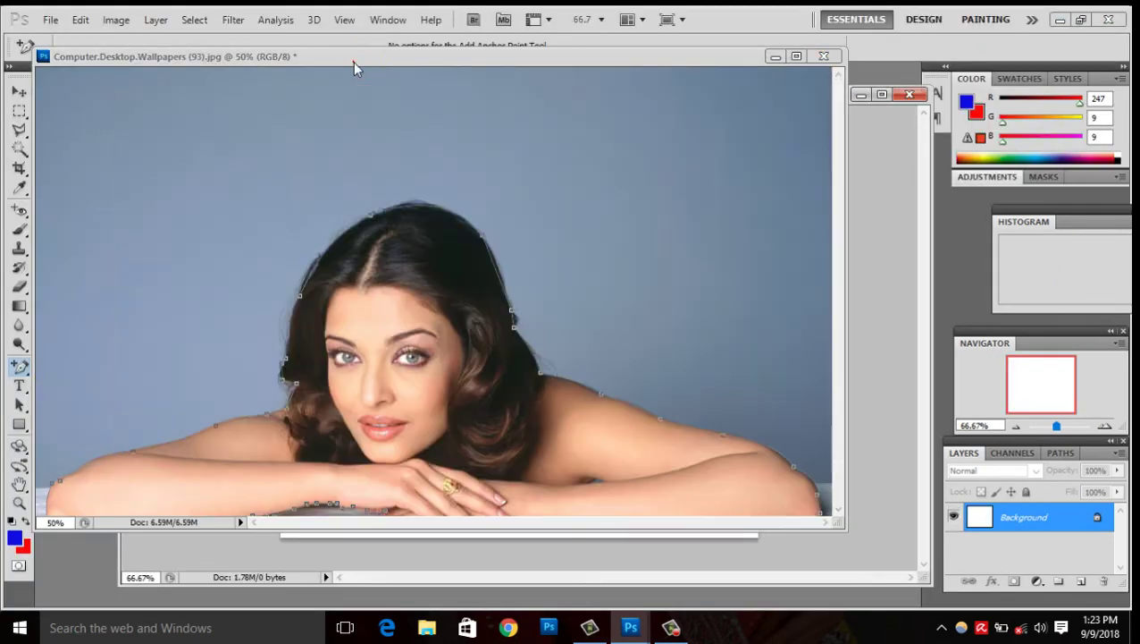
Try moving the locked portrait layer, return to the Pen, and cancel the Fill Path dialog.
left_click(20, 90)
left_click_drag(322, 285, 356, 295)
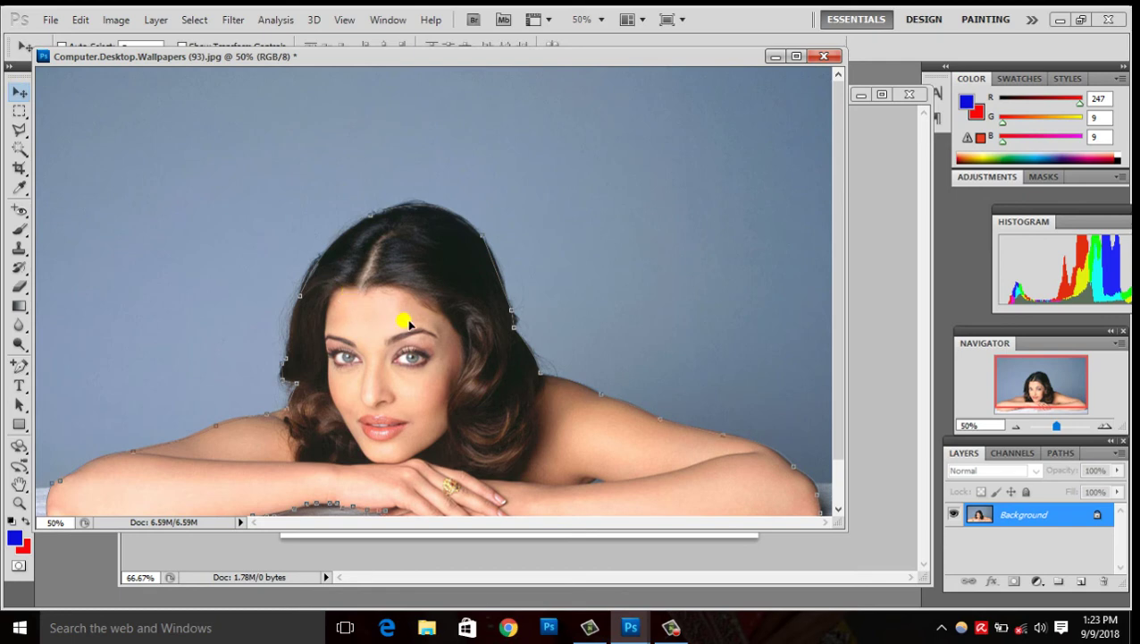
left_click_drag(407, 324, 407, 292)
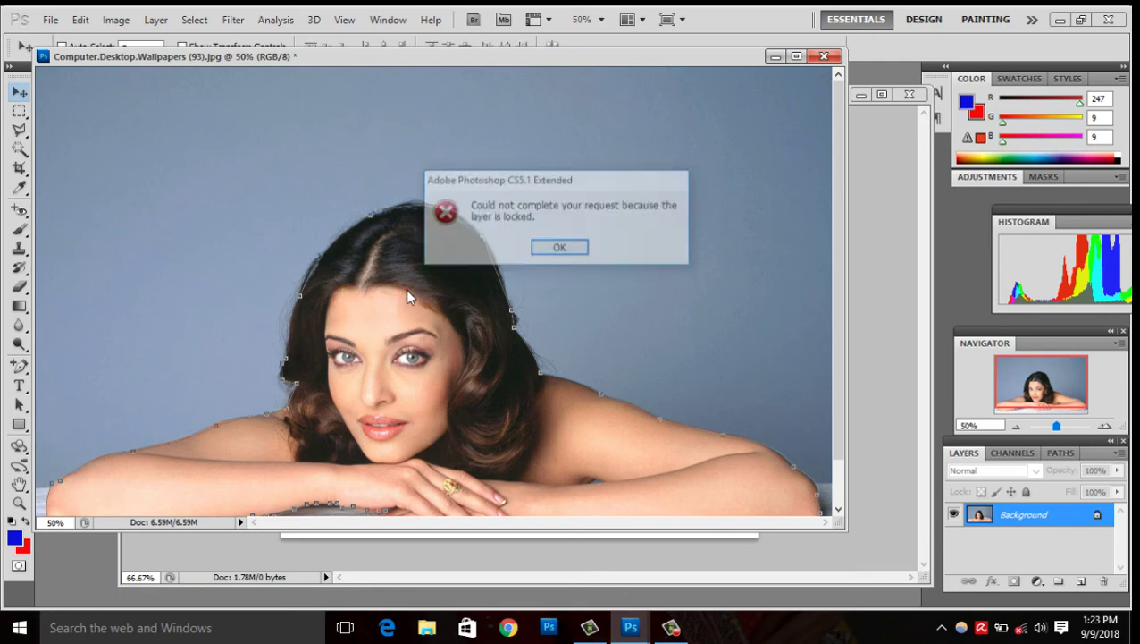
left_click(573, 247)
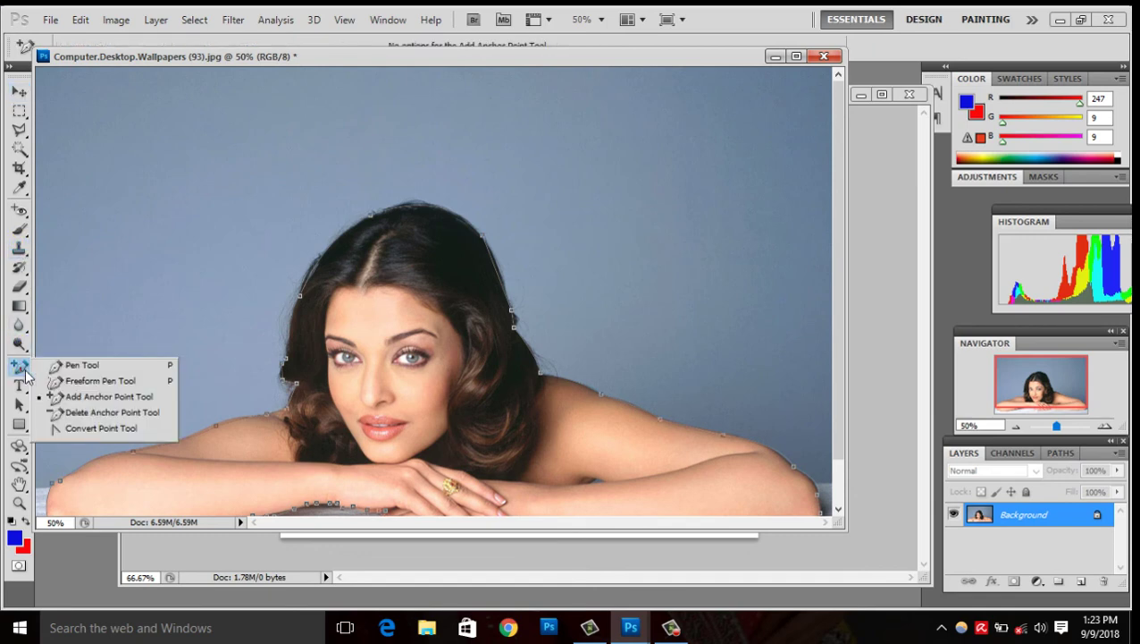
left_click_drag(19, 368, 66, 366)
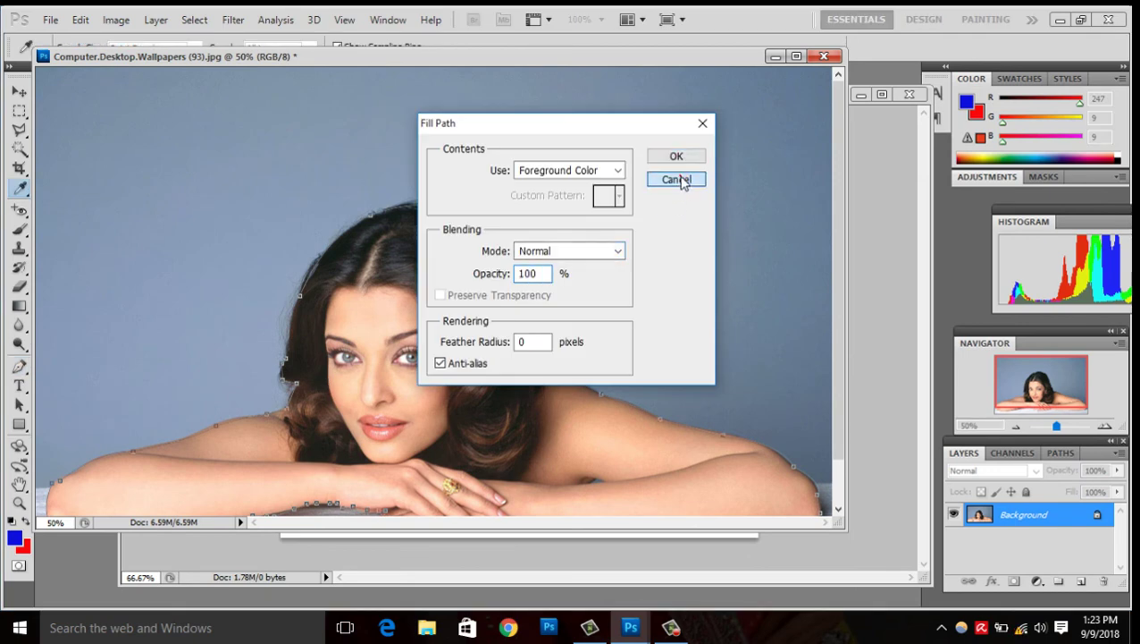
left_click(680, 176)
right_click(438, 328)
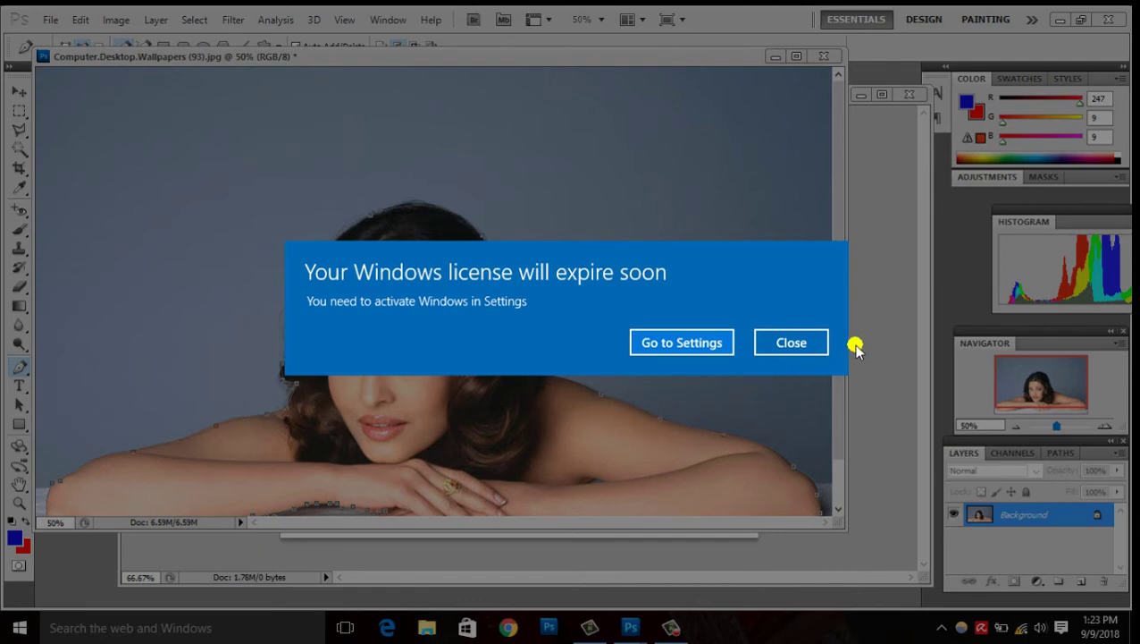
Make a selection from the outline path with a 2-pixel feather, dismissing the licence notices.
left_click(791, 342)
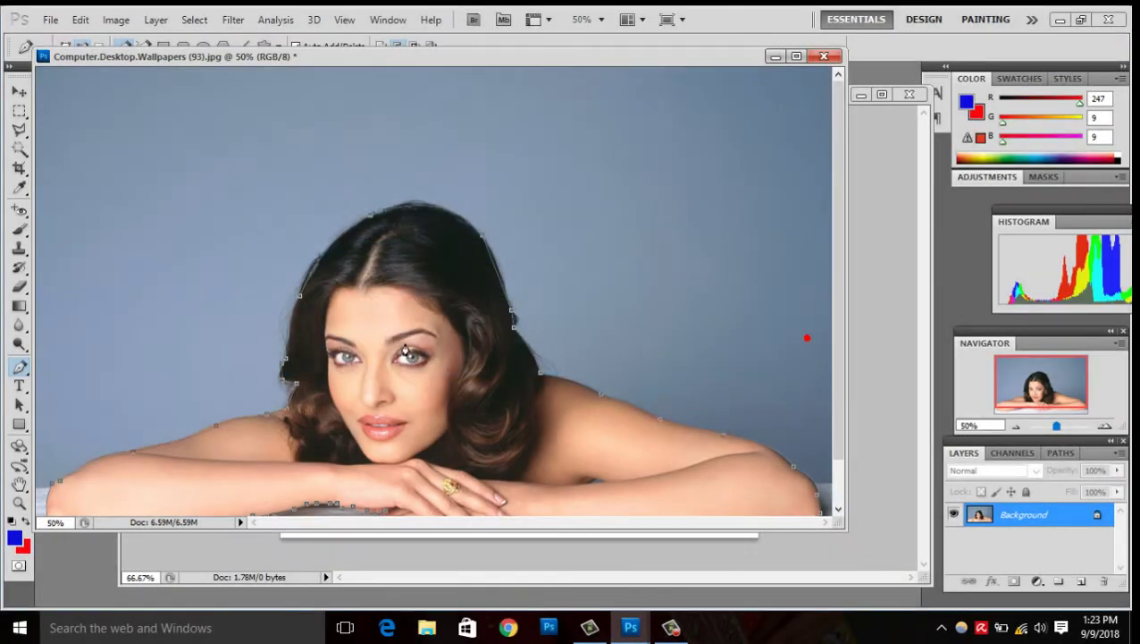
right_click(399, 347)
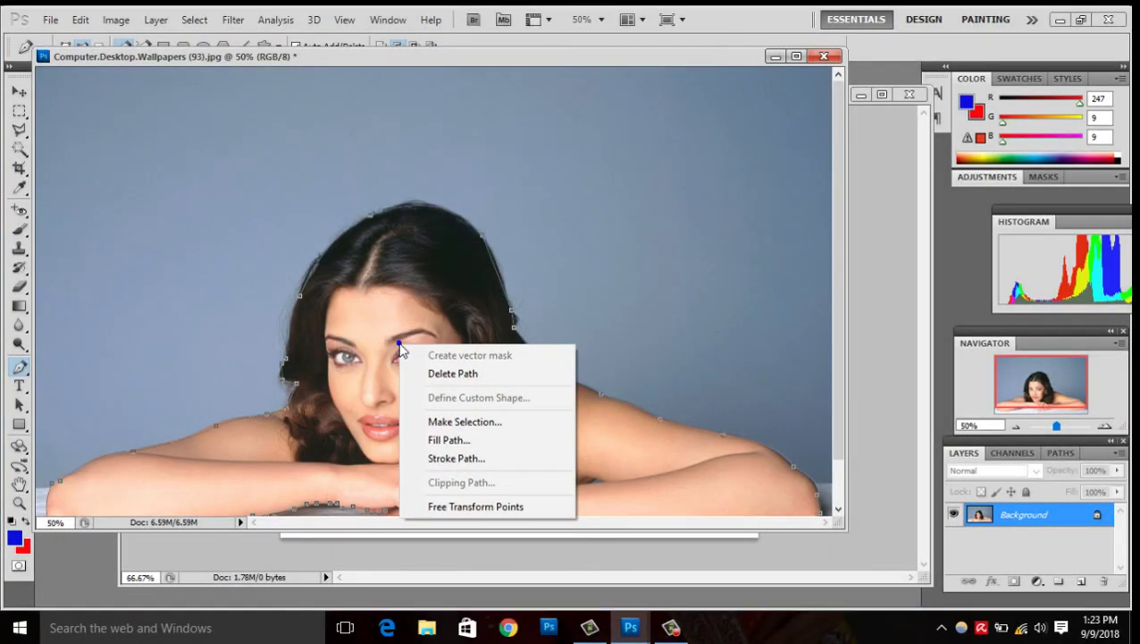
left_click(476, 429)
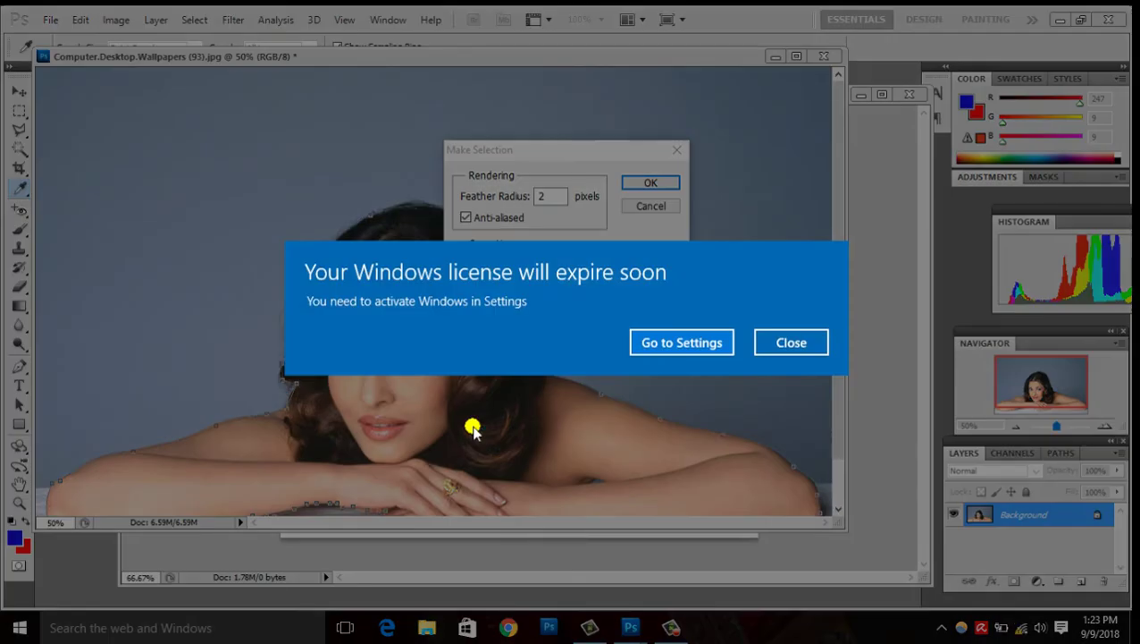
left_click(766, 341)
left_click(777, 333)
left_click(777, 341)
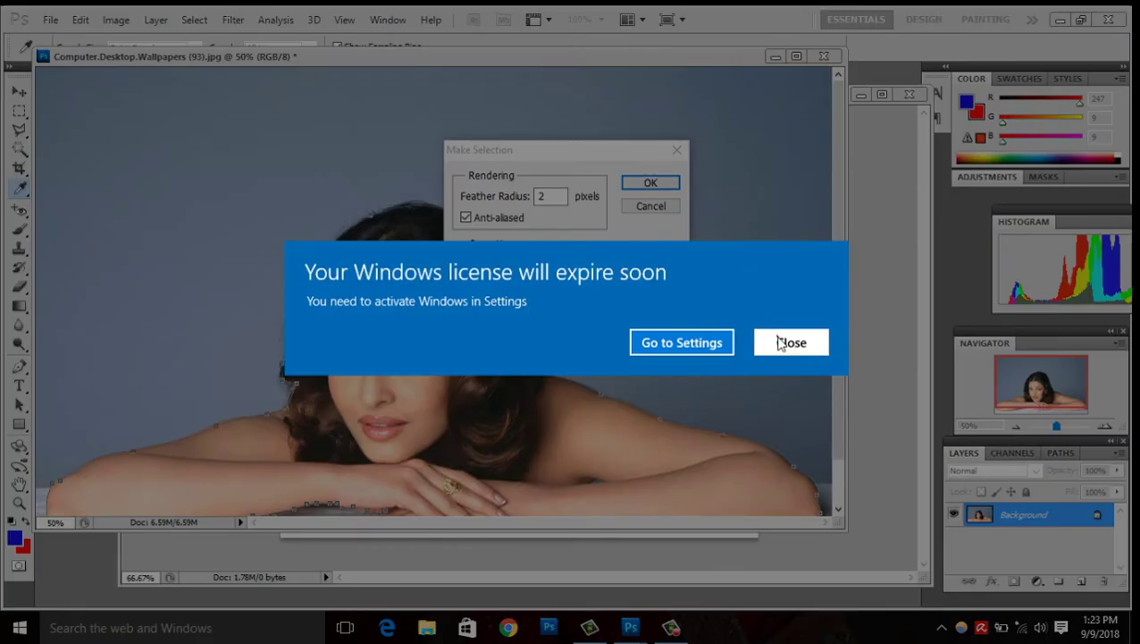
left_click(647, 186)
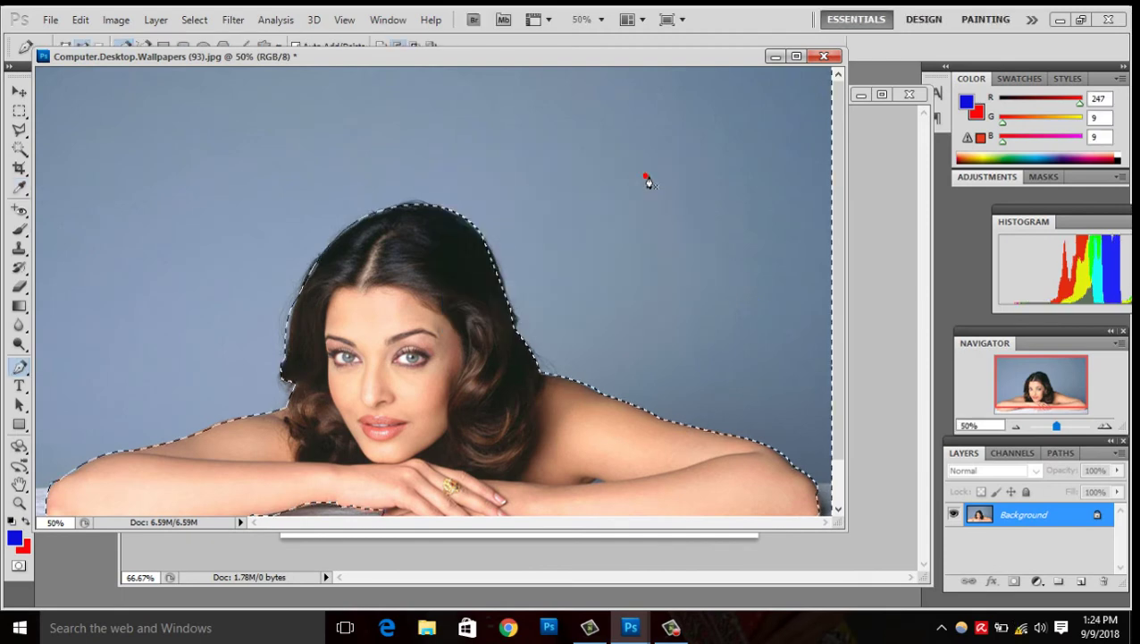
left_click(194, 20)
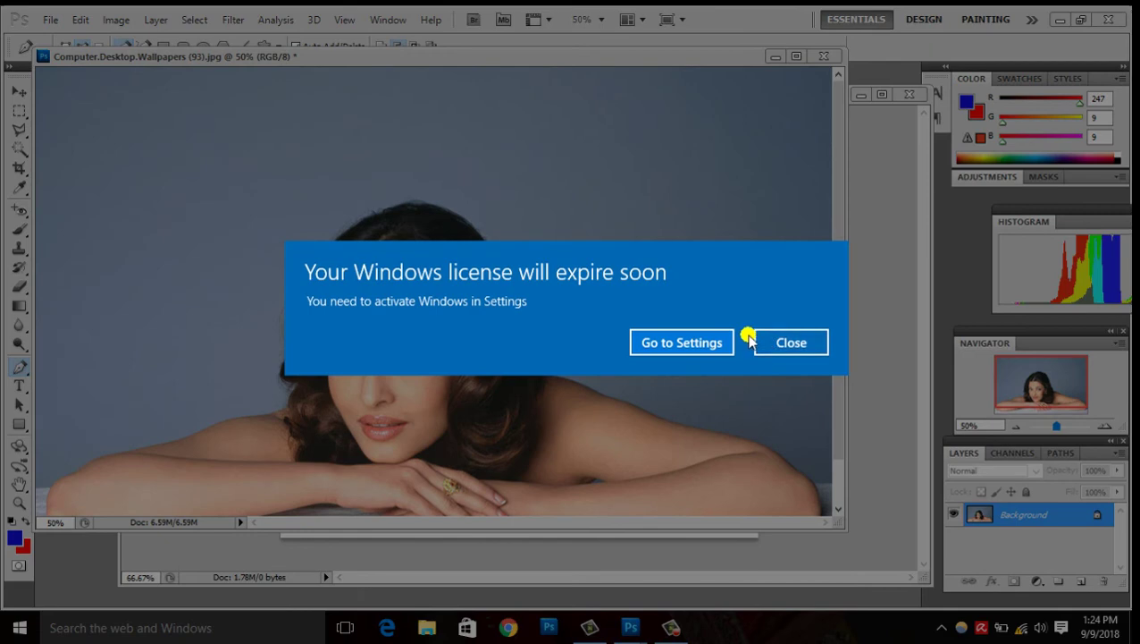
left_click(772, 351)
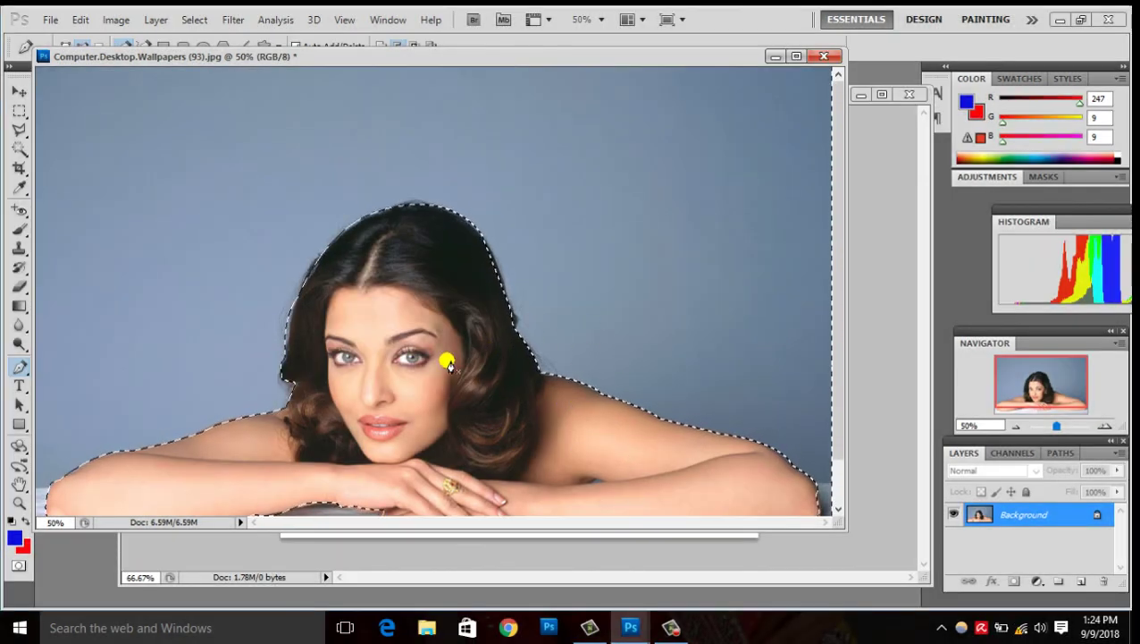
left_click(20, 90)
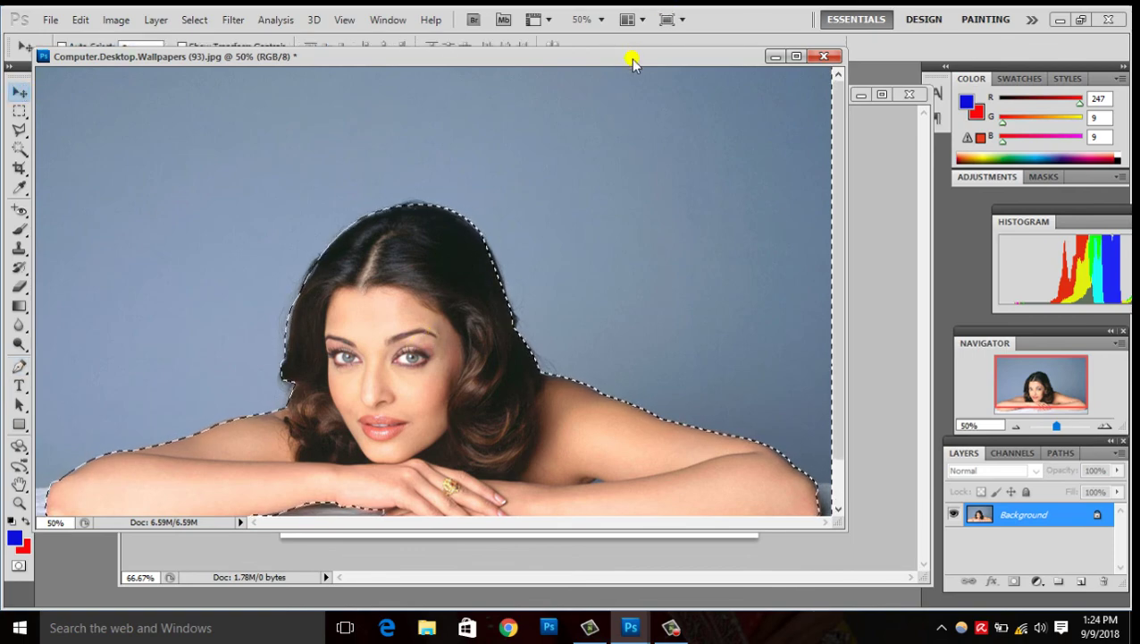
left_click_drag(631, 56, 267, 29)
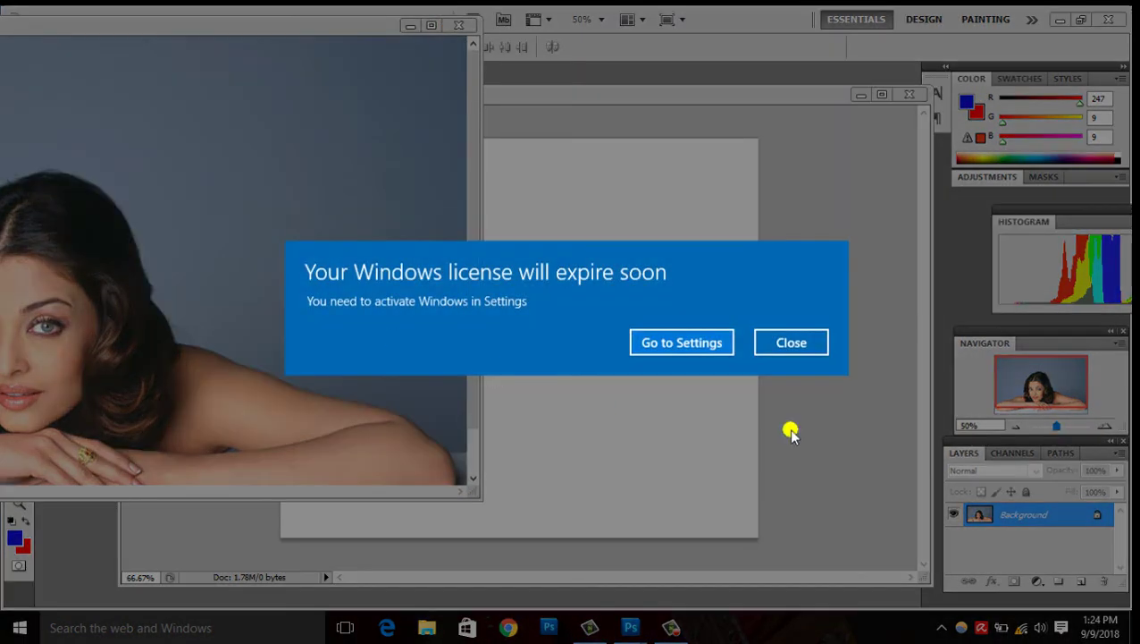
left_click(804, 343)
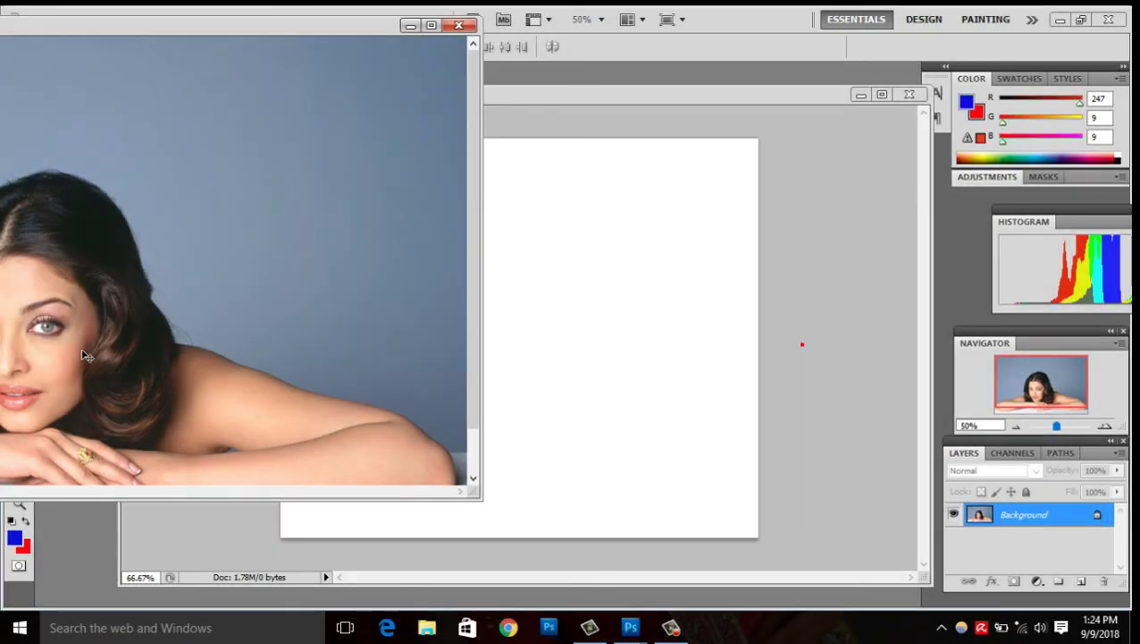
left_click_drag(78, 350, 241, 364)
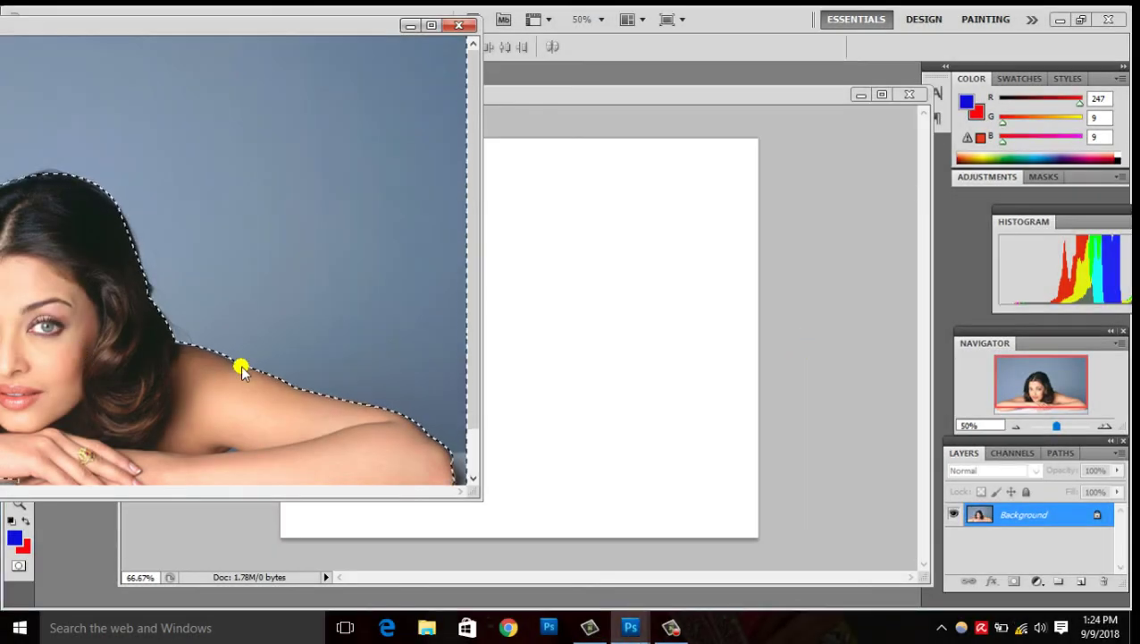
left_click(576, 252)
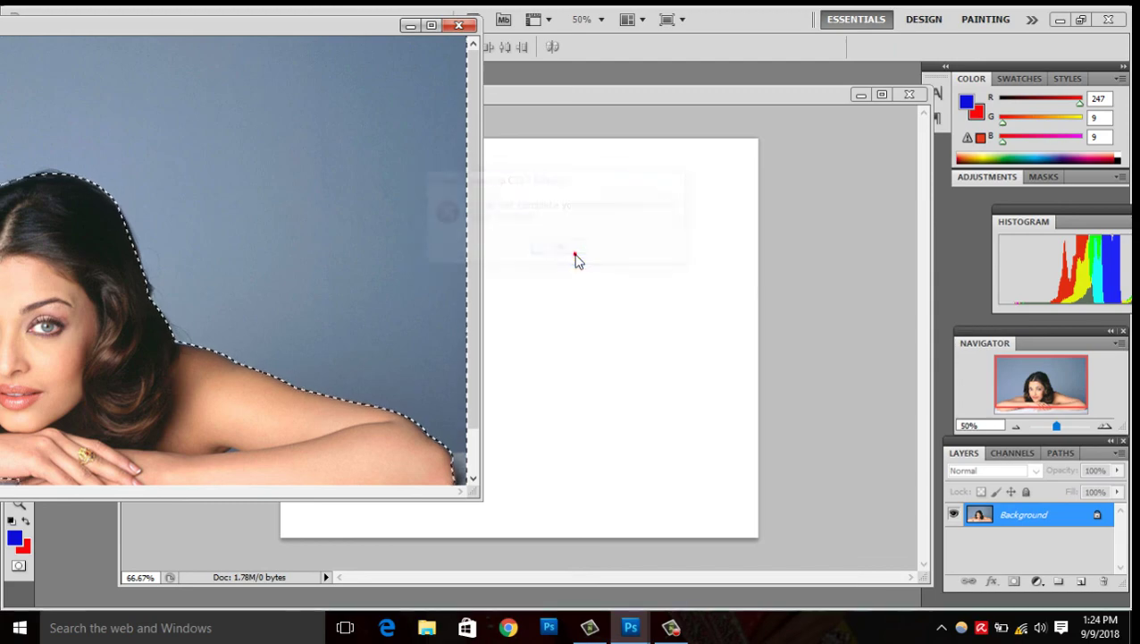
mouse_move(324, 18)
left_mouse_down()
mouse_move(751, 67)
mouse_move(723, 87)
left_mouse_up()
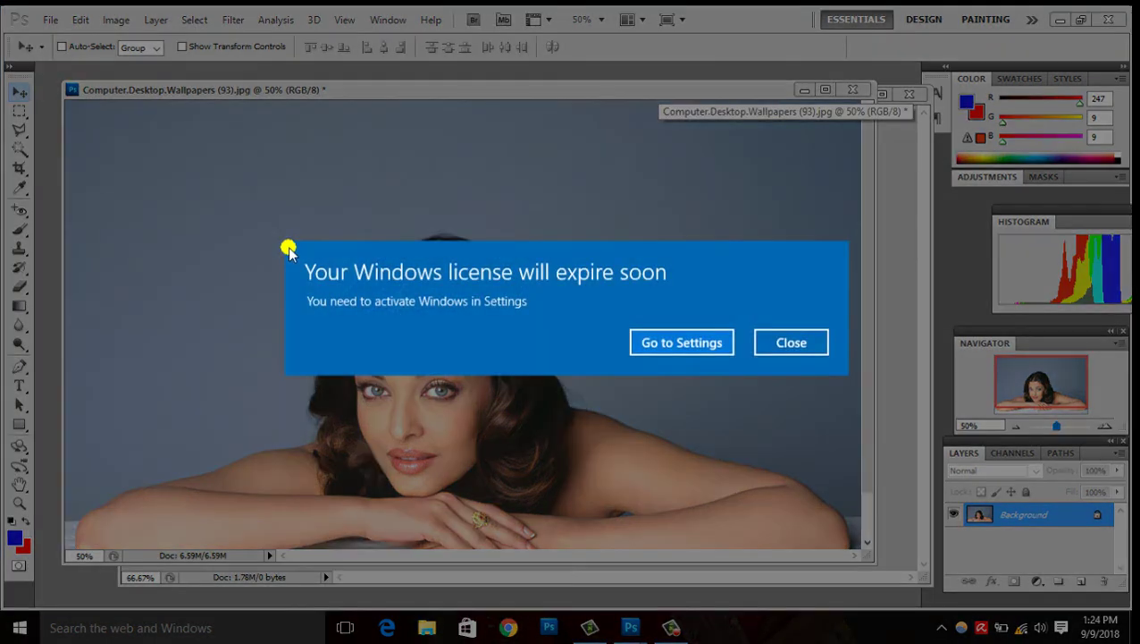
left_click(779, 346)
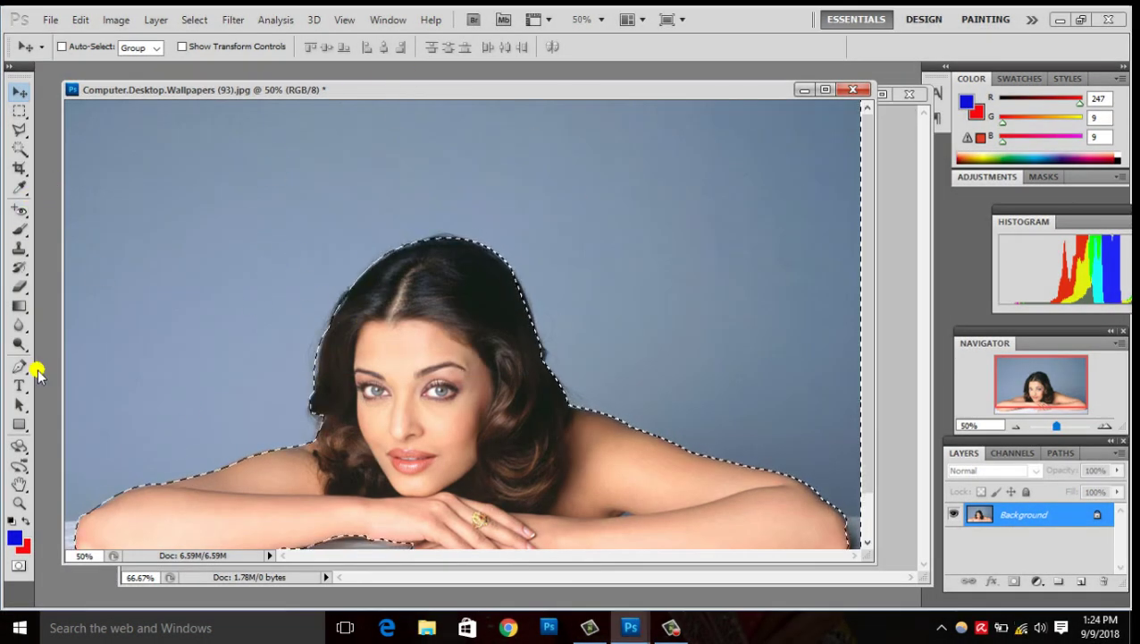
Try the Eyedropper and brush tools and close the Windows activation settings.
left_click(21, 189)
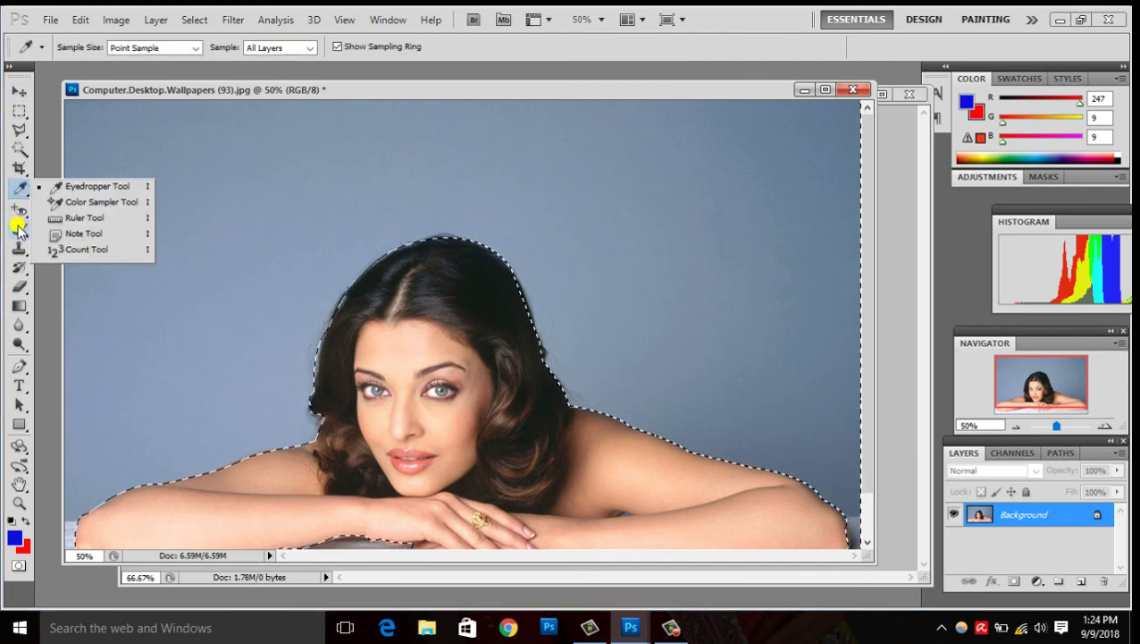
left_click(20, 229)
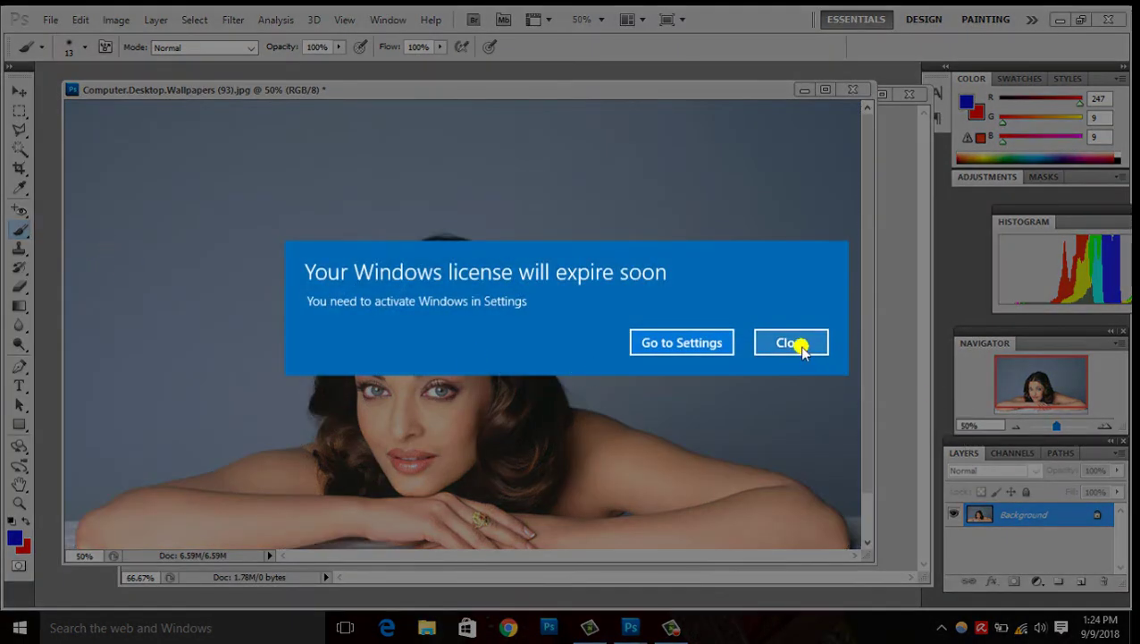
left_click(706, 344)
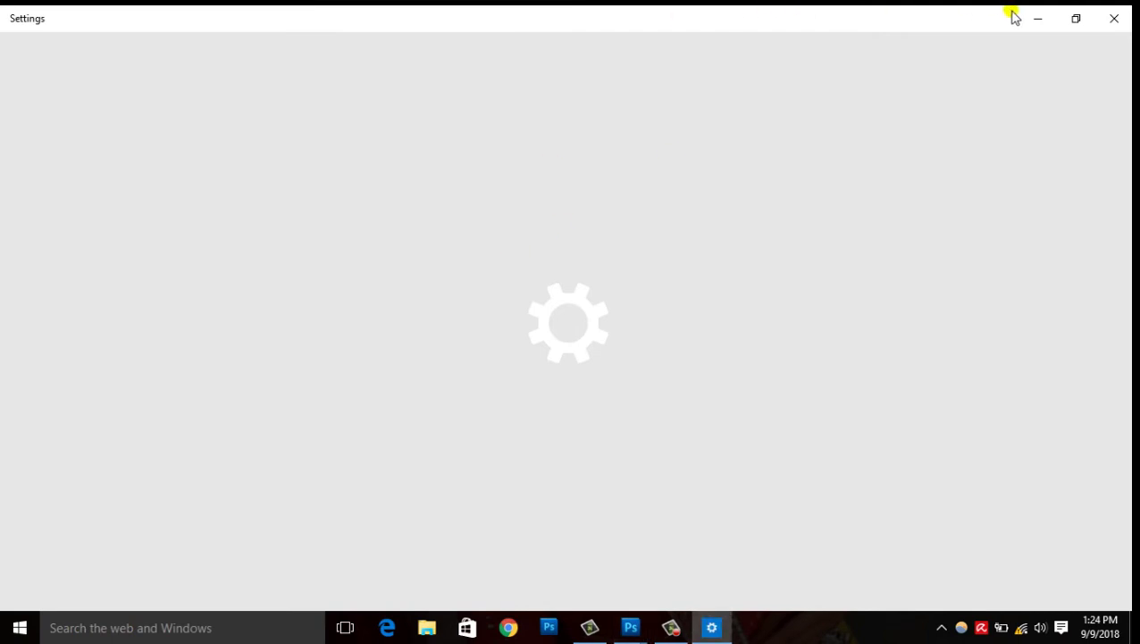
left_click(1038, 19)
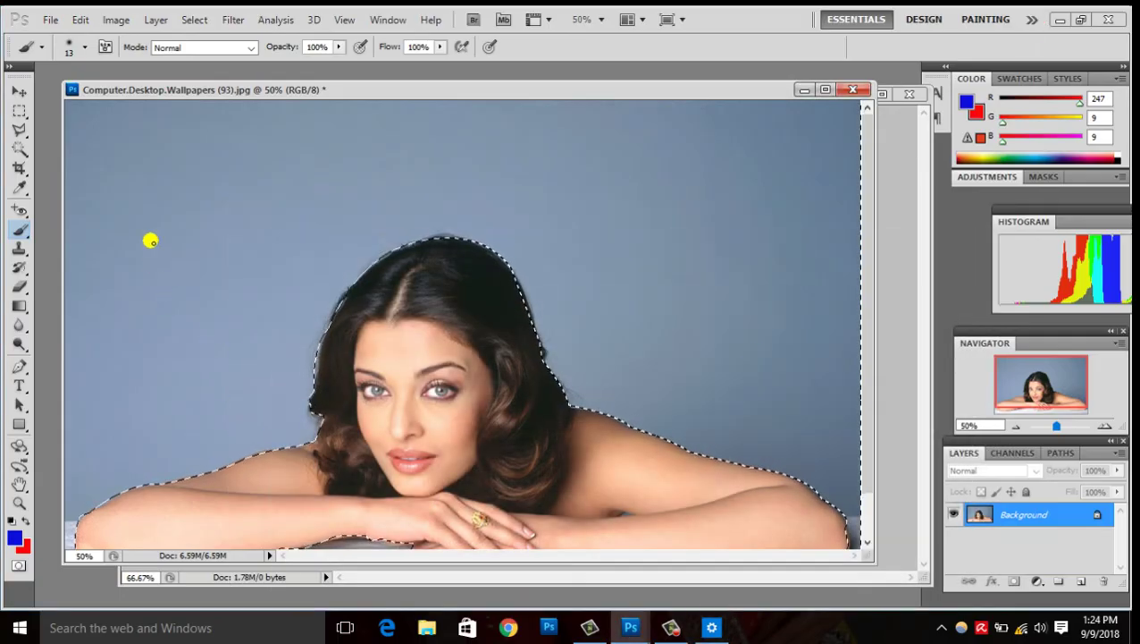
Choose the regular Brush Tool and set its size to 400.
right_click(20, 229)
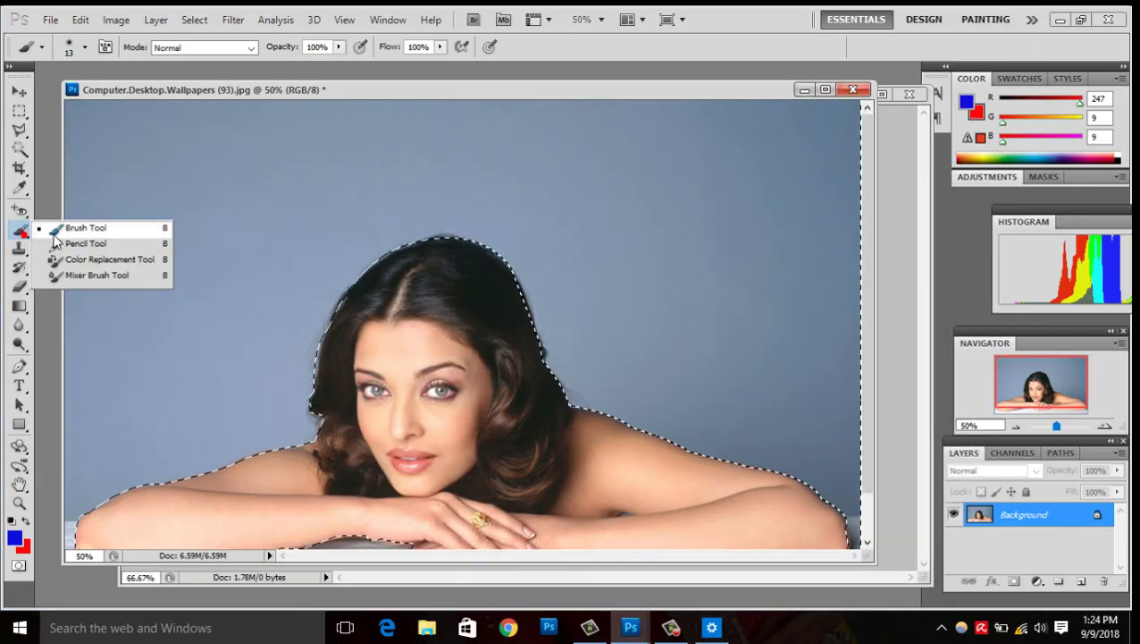
left_click(56, 229)
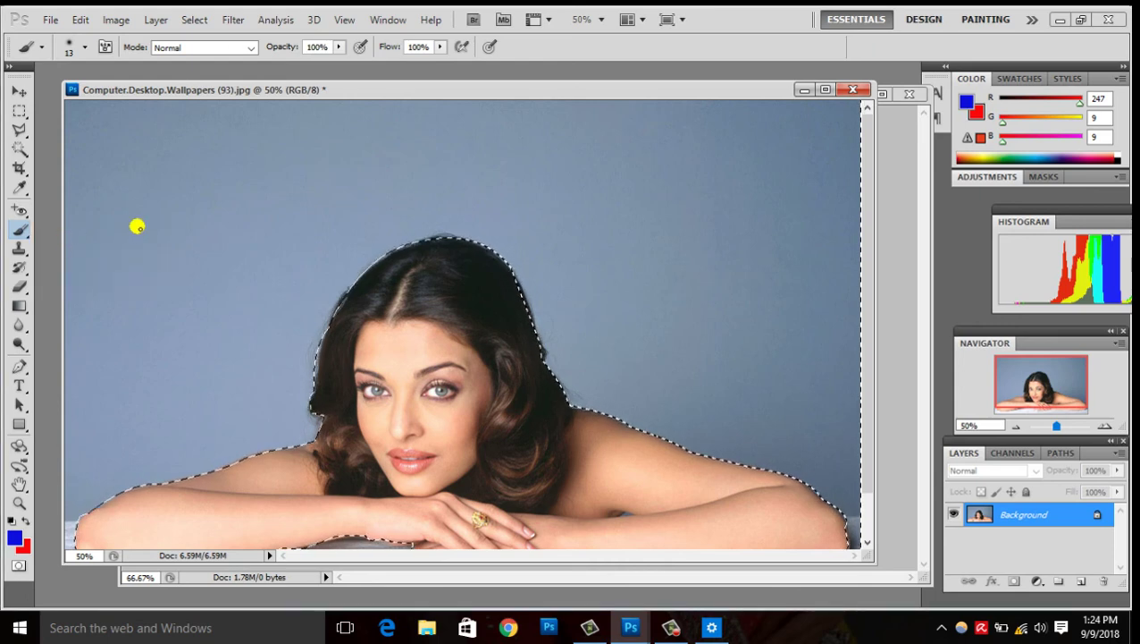
key("bracketright")
key("bracketright")
key("bracketright")
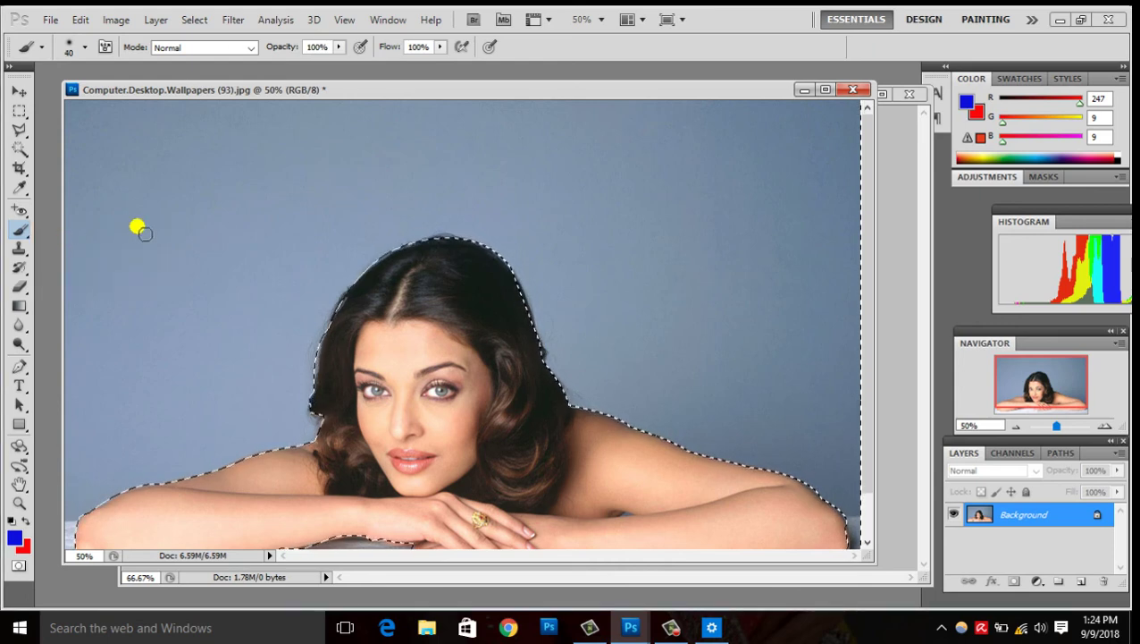
key("bracketright")
key("bracketright")
key("bracketright")
key("bracketright")
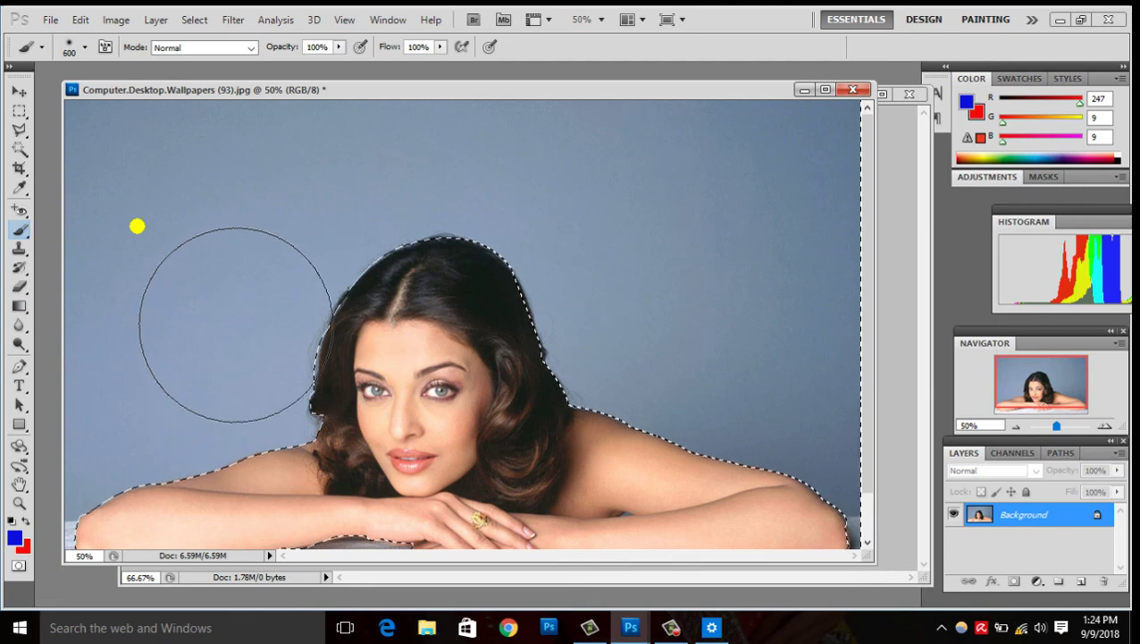
key("bracketleft")
key("bracketleft")
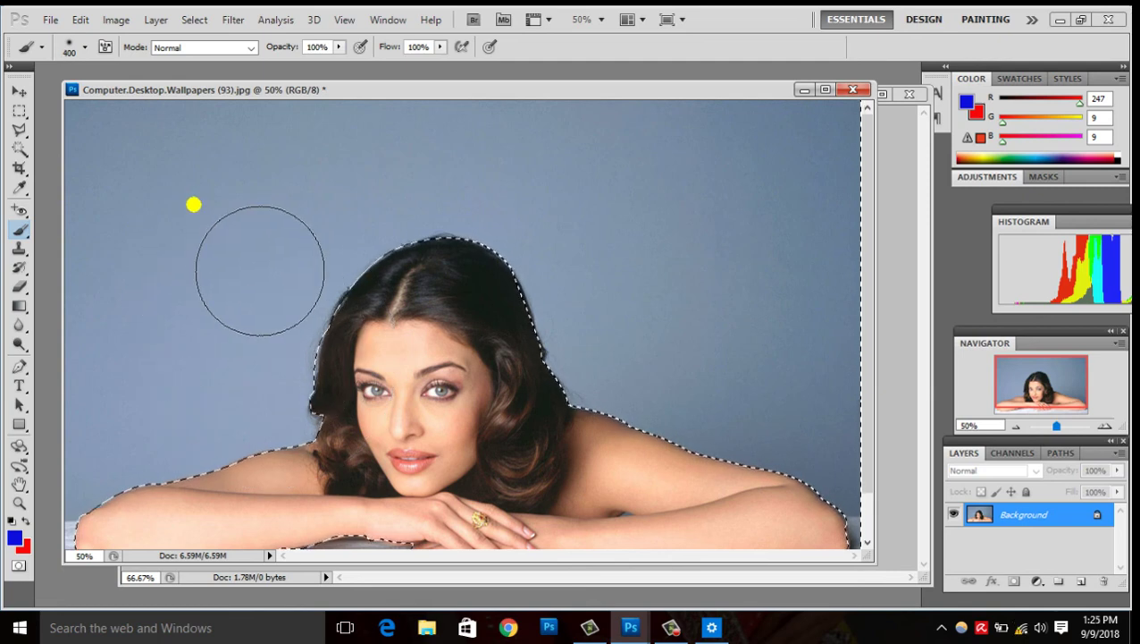
Set the foreground colour to bright green #0df518 in the colour picker.
key("i")
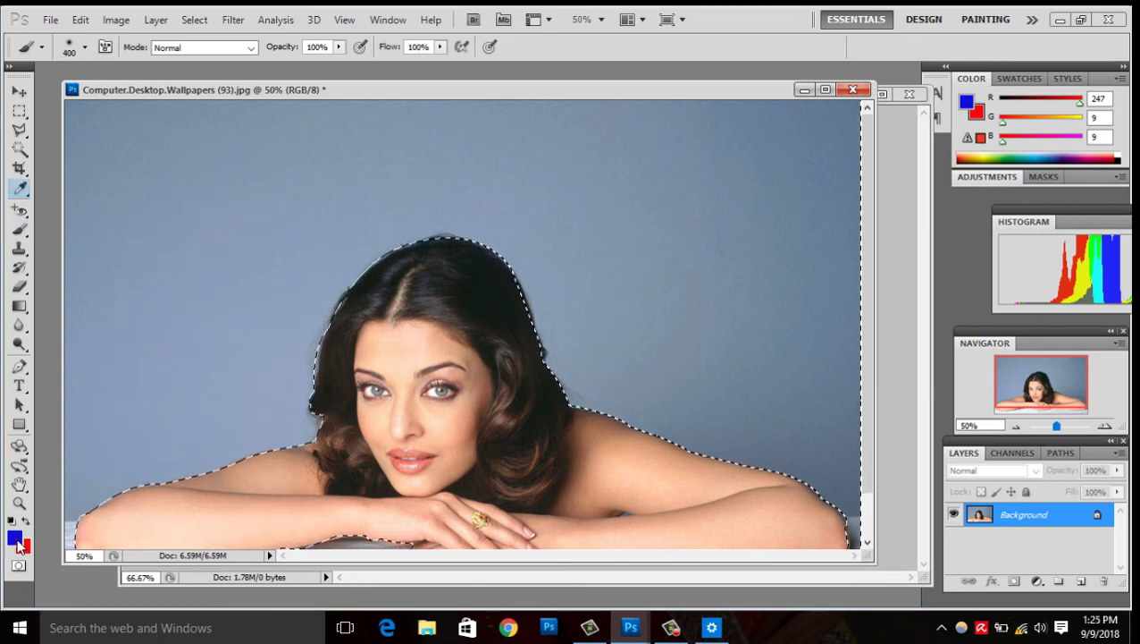
left_click(16, 540)
left_click(581, 291)
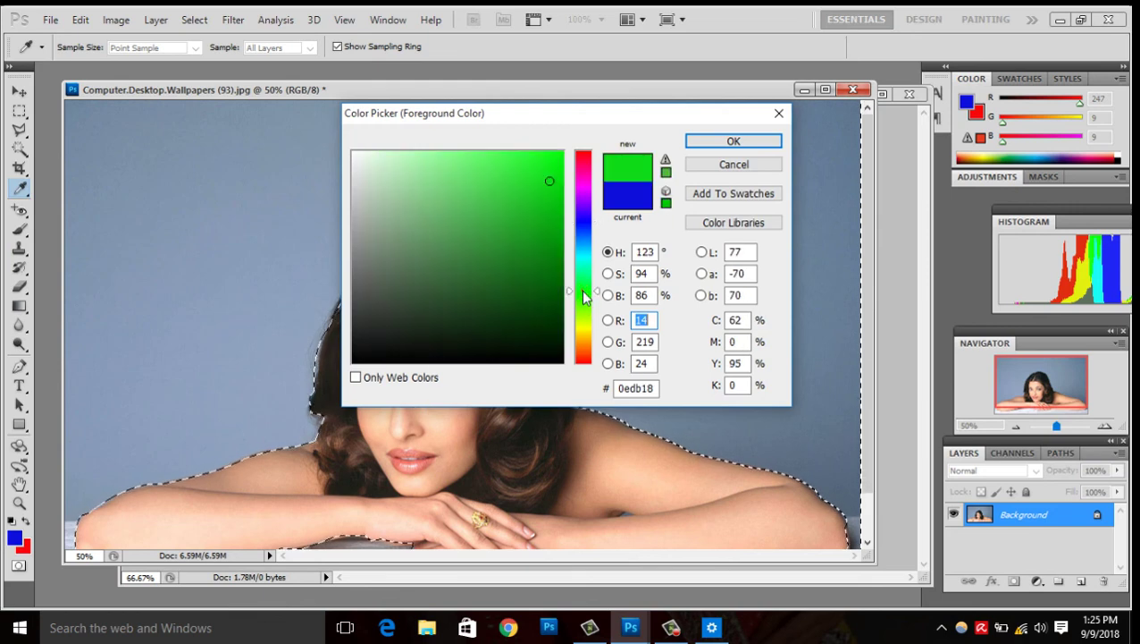
left_click(564, 165)
key("b")
left_click(728, 136)
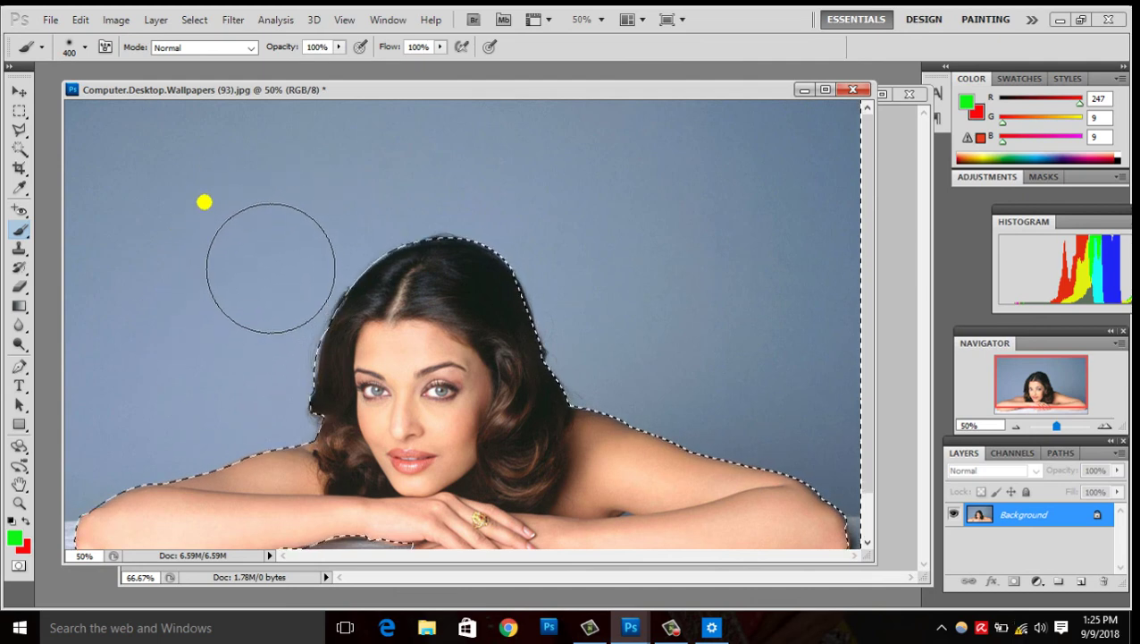
Paint over the upper-left, upper and right grey background in bright green.
mouse_move(192, 192)
left_mouse_down()
mouse_move(186, 344)
mouse_move(138, 328)
left_mouse_up()
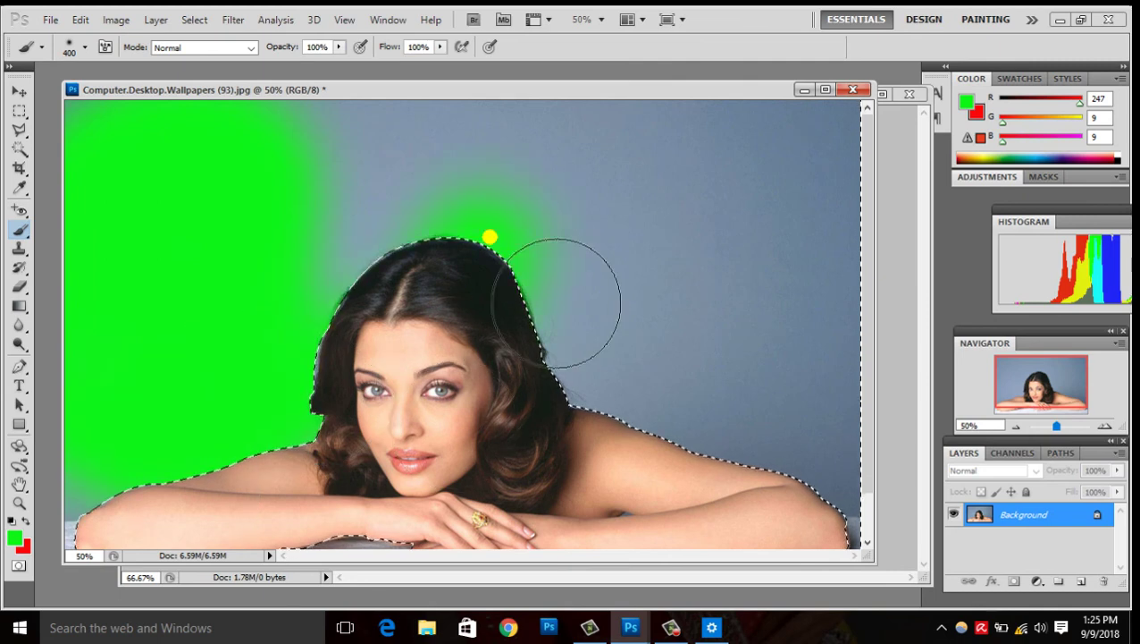
mouse_move(555, 300)
left_mouse_down()
mouse_move(1037, 245)
mouse_move(778, 182)
mouse_move(280, 369)
mouse_move(757, 483)
left_mouse_up()
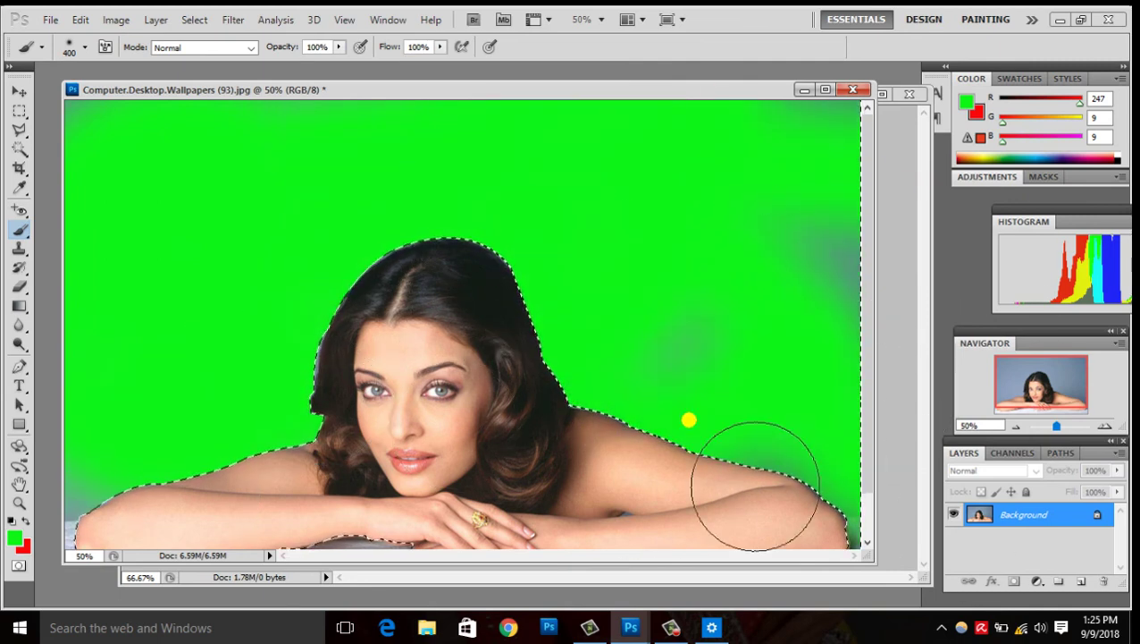
left_click_drag(787, 213, 813, 116)
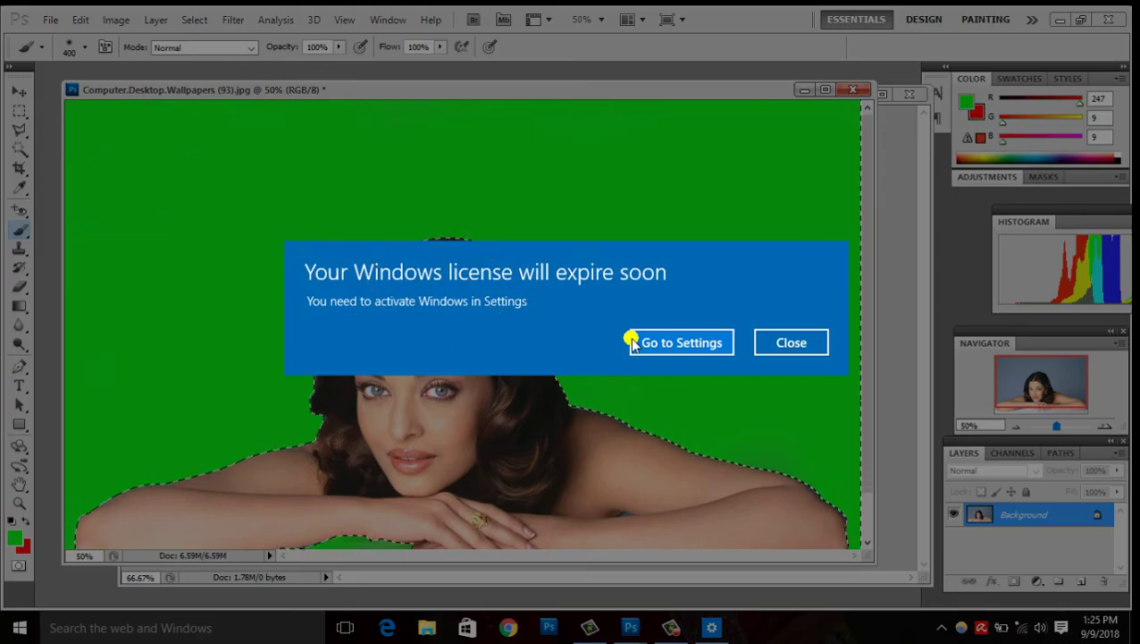
left_click(785, 351)
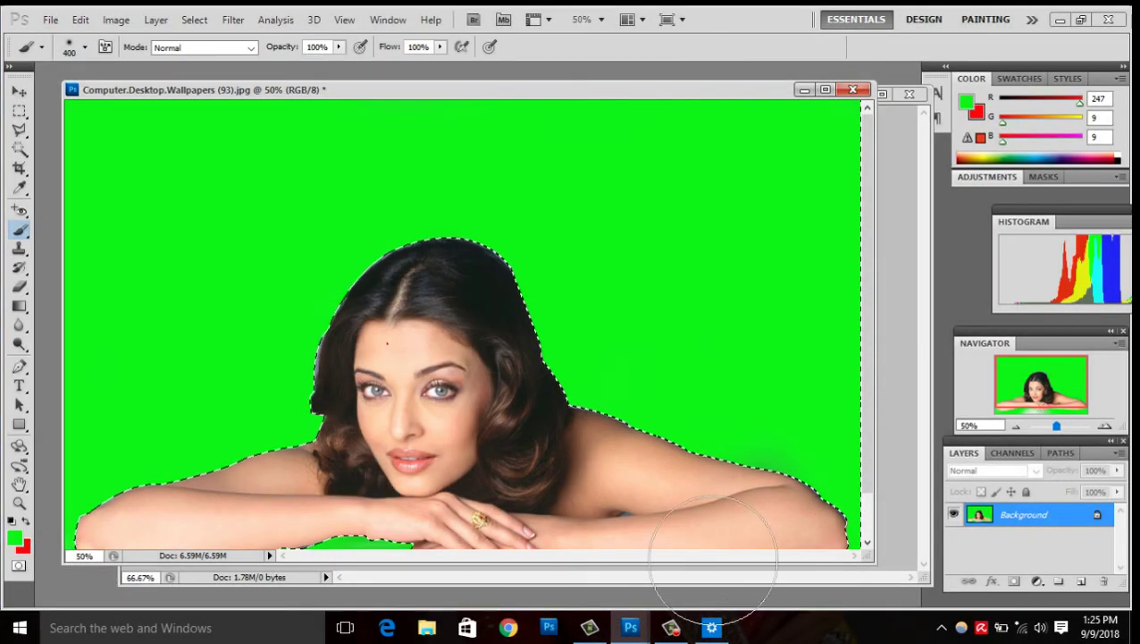
key("ctrl+d")
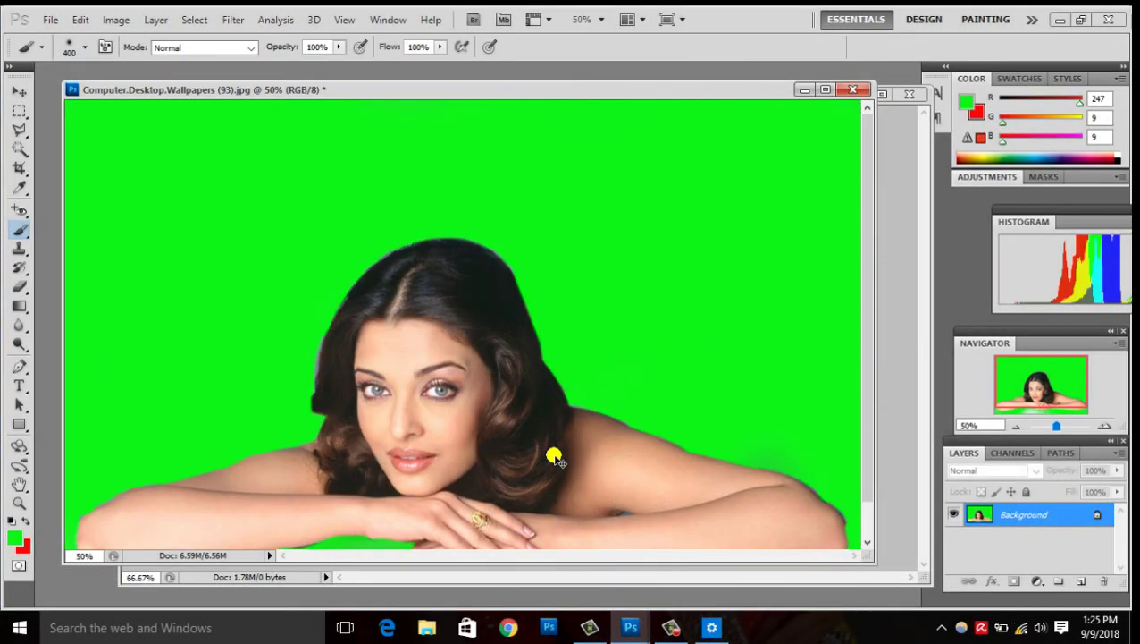
key("ctrl+z")
key("ctrl+minus")
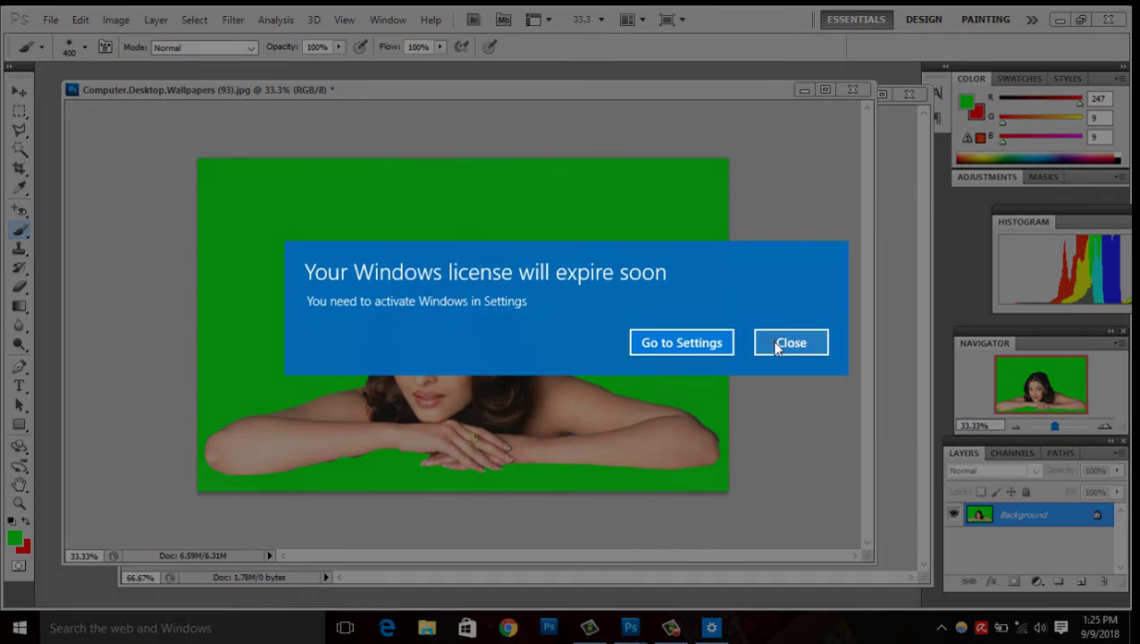
left_click(778, 347)
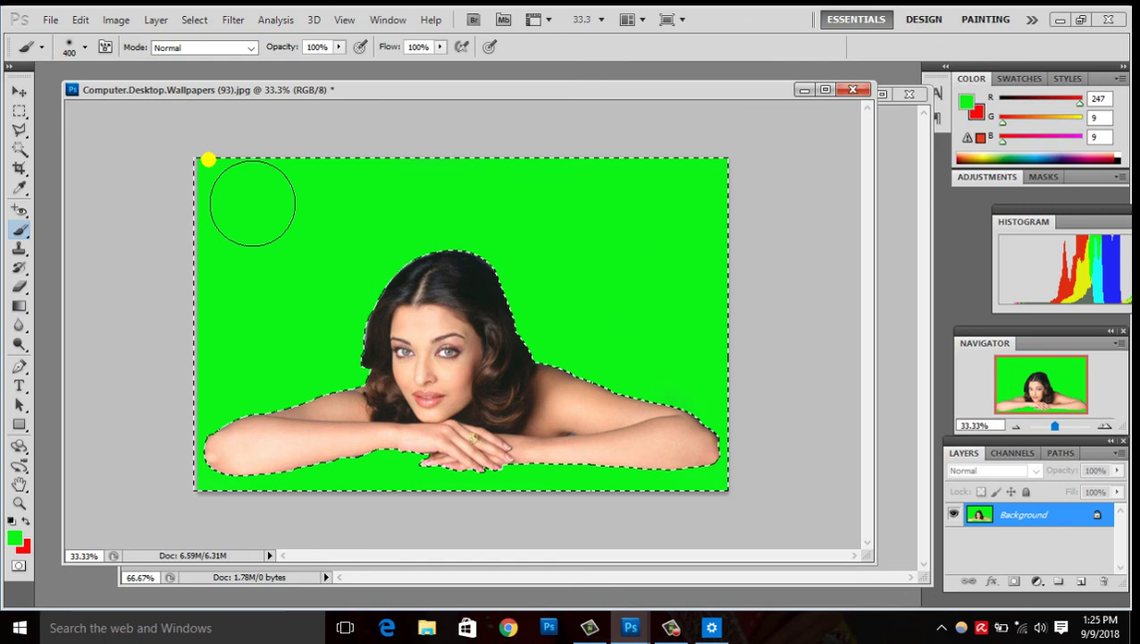
key("ctrl+d")
key("v")
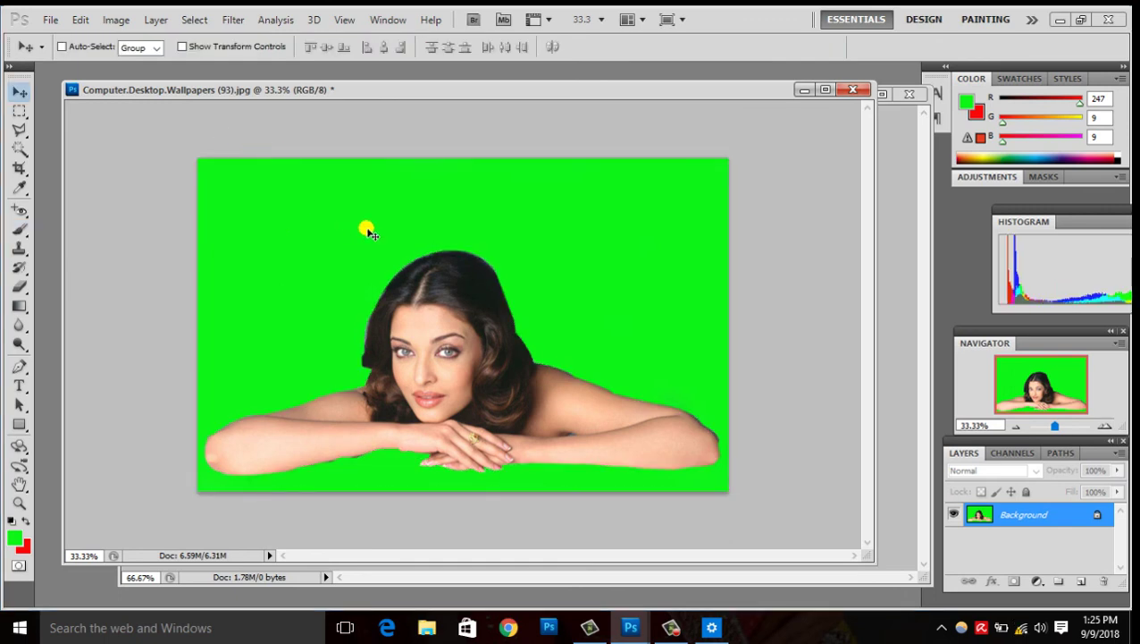
key("ctrl+plus")
key("ctrl+plus")
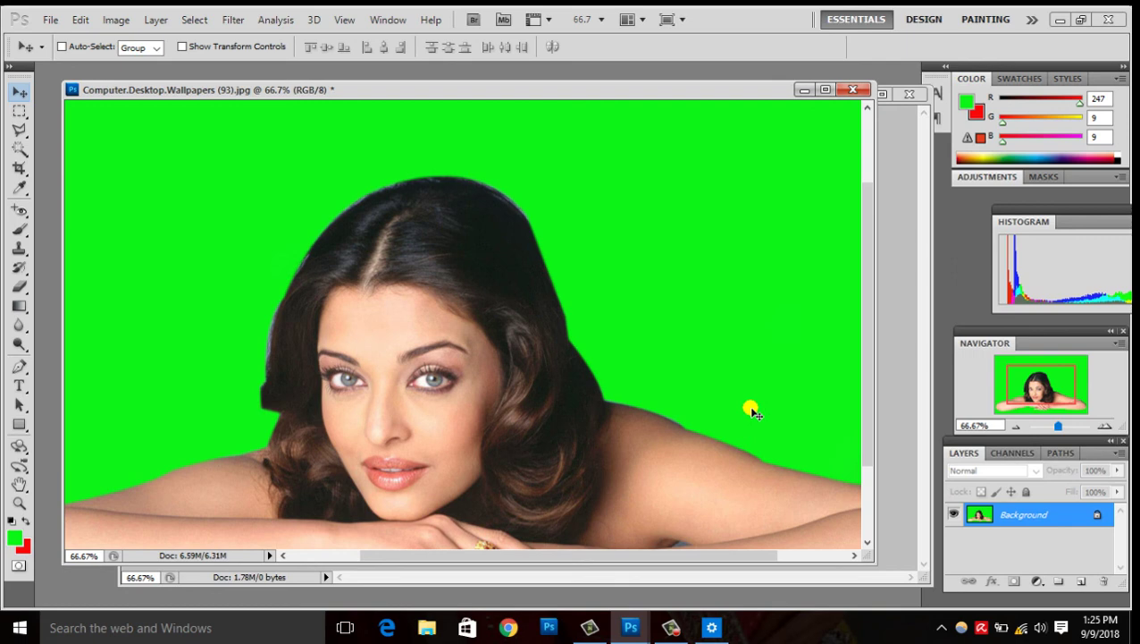
key("ctrl+minus")
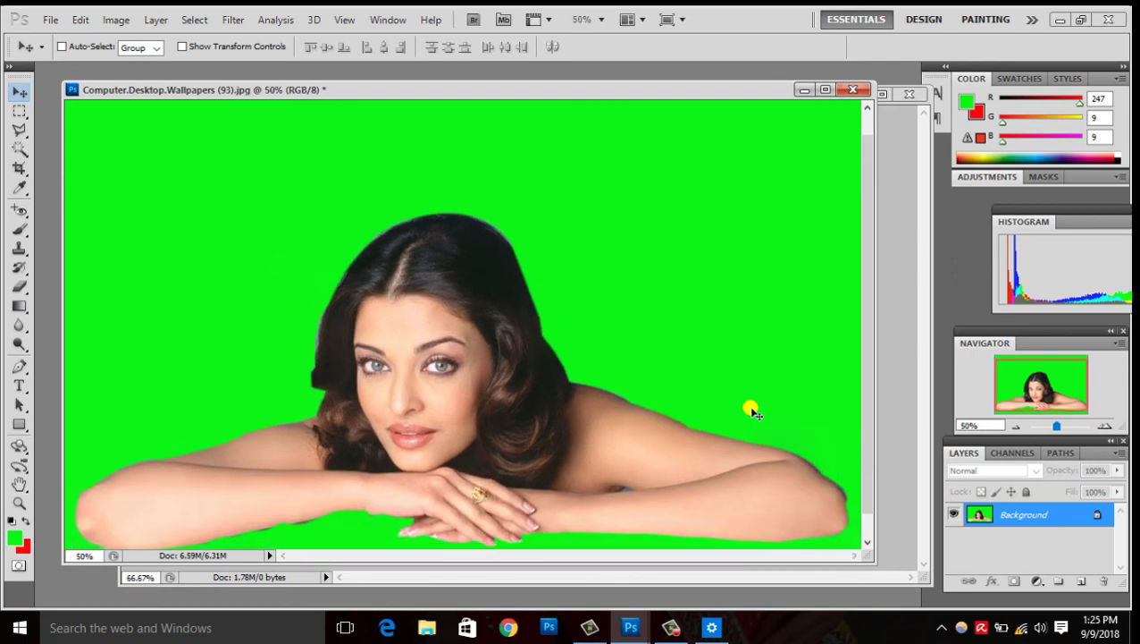
key("ctrl+minus")
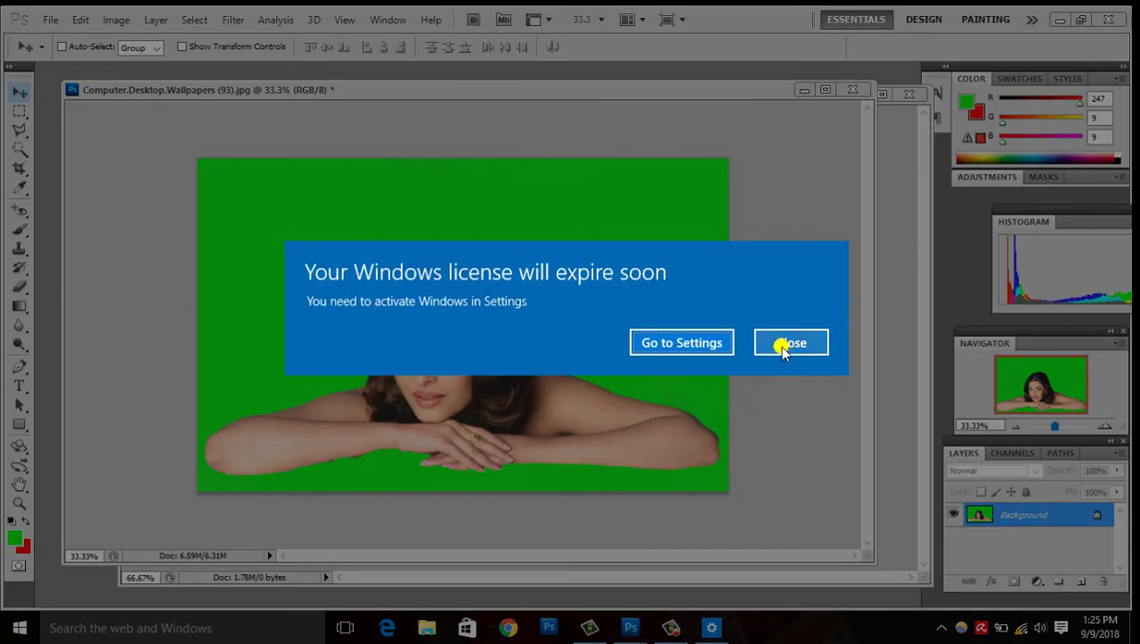
left_click(785, 345)
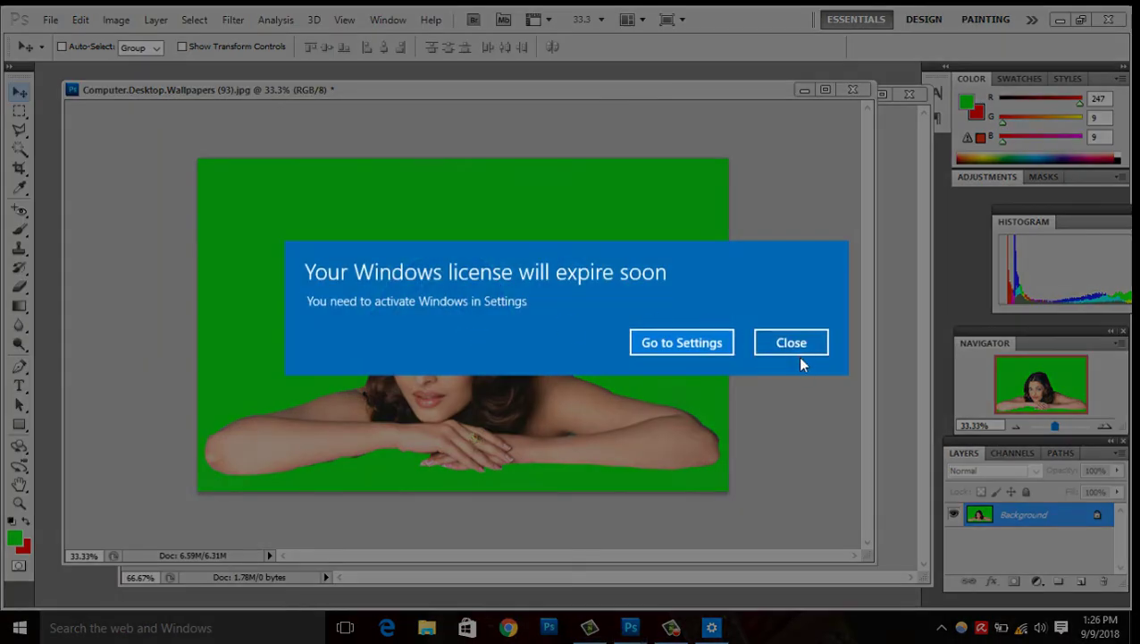
Try moving the locked background image and dismiss the resulting error and licence notices.
left_click(791, 351)
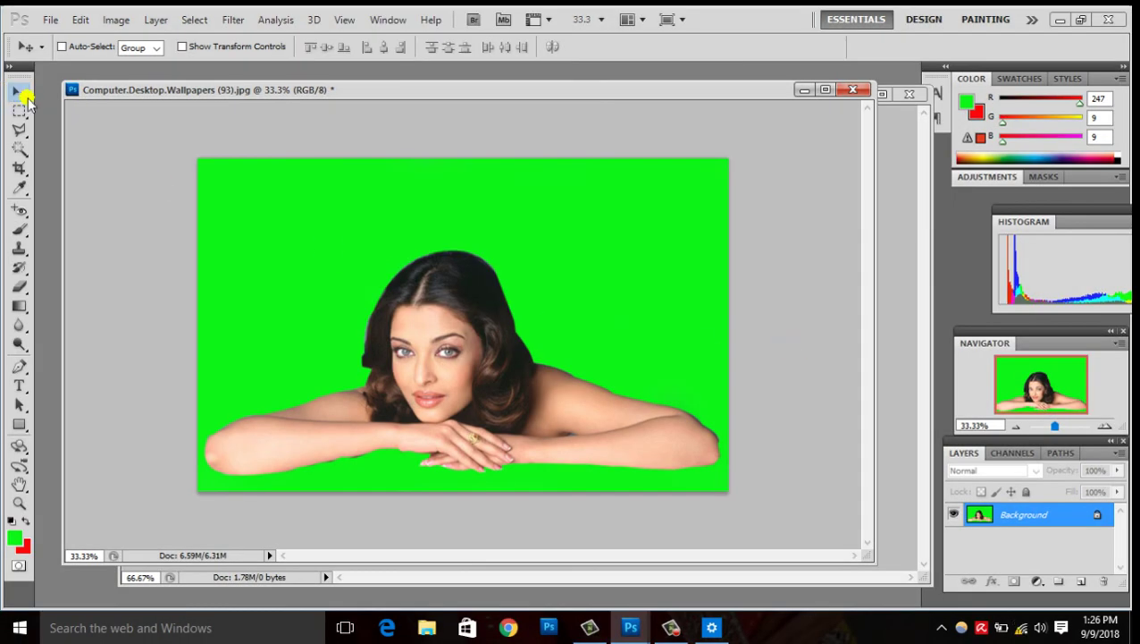
left_click(479, 354)
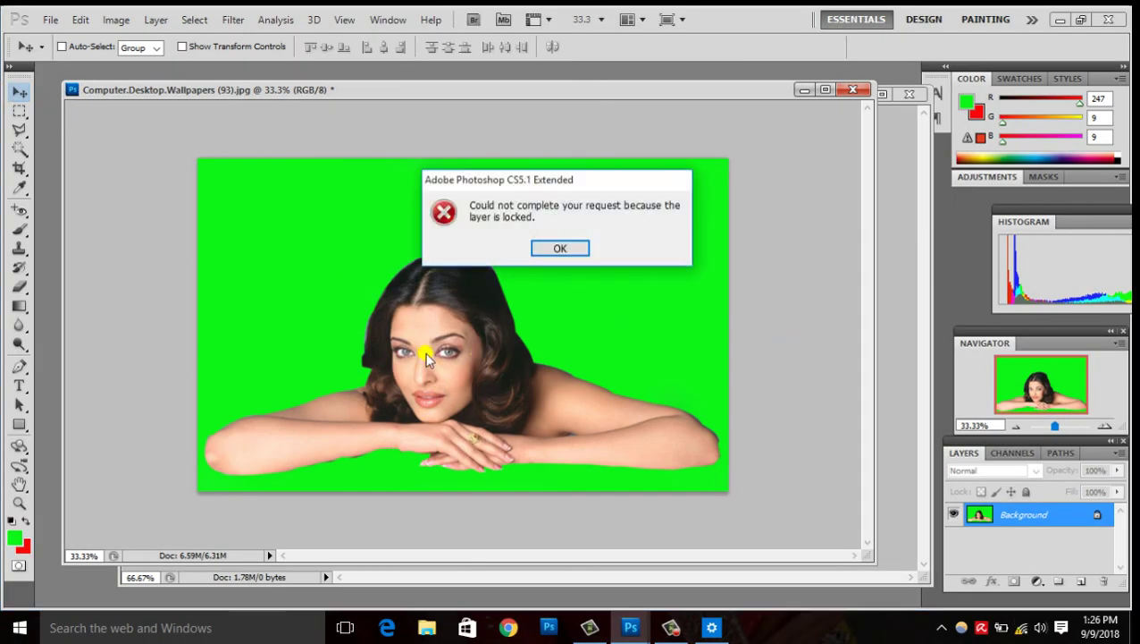
left_click(561, 250)
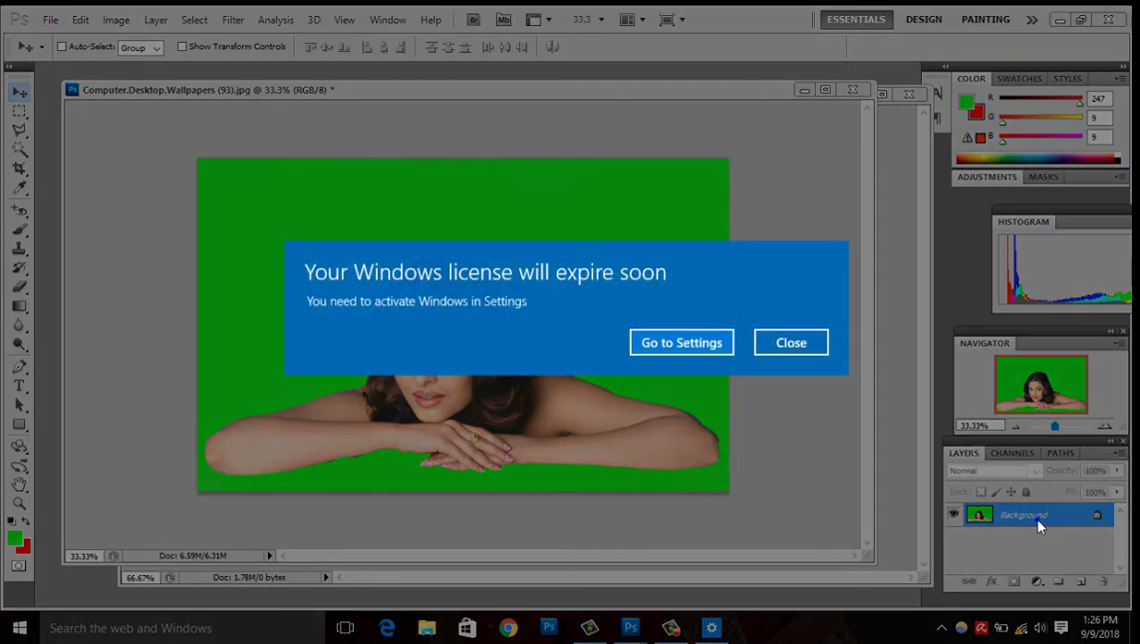
left_click(795, 340)
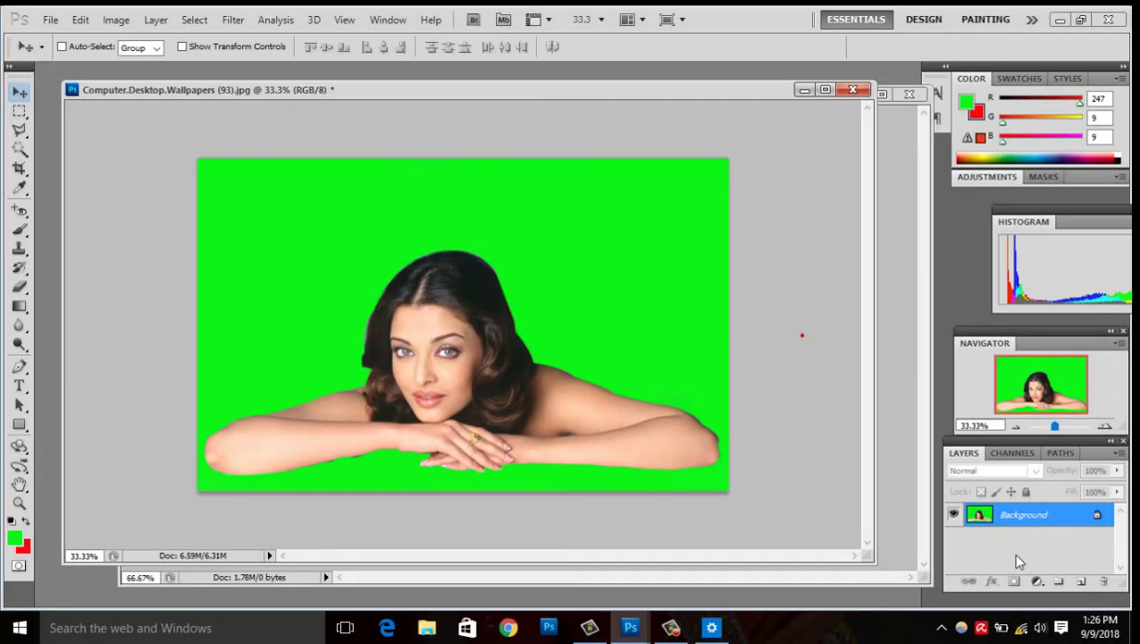
Add an empty Layer 1 above Background, then reselect the Background layer.
left_click(1082, 582)
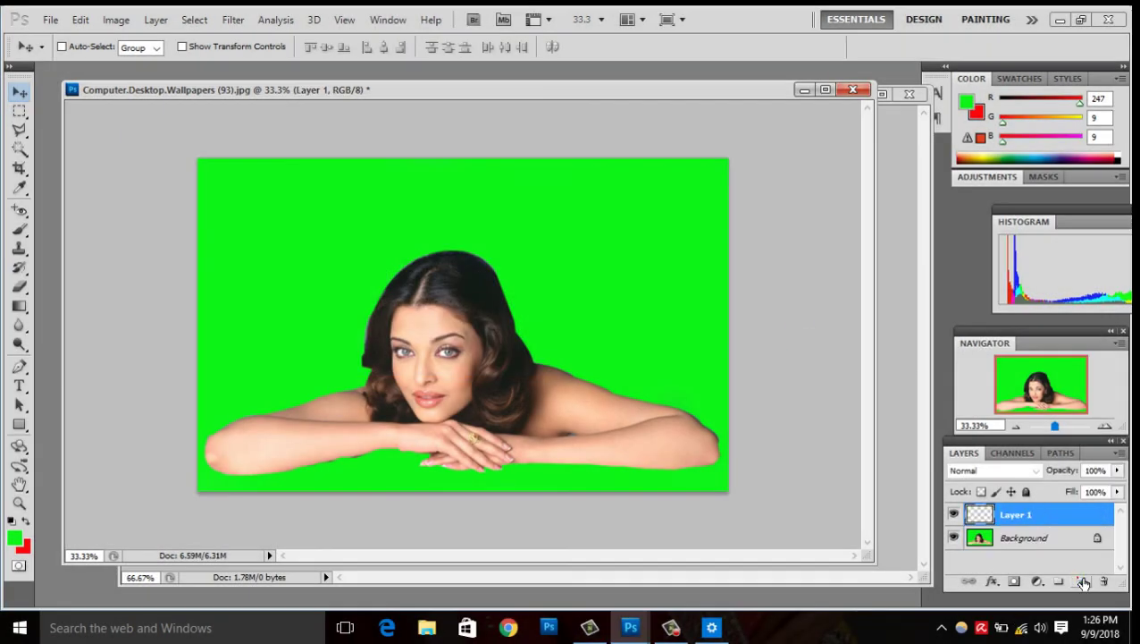
left_click(1008, 540)
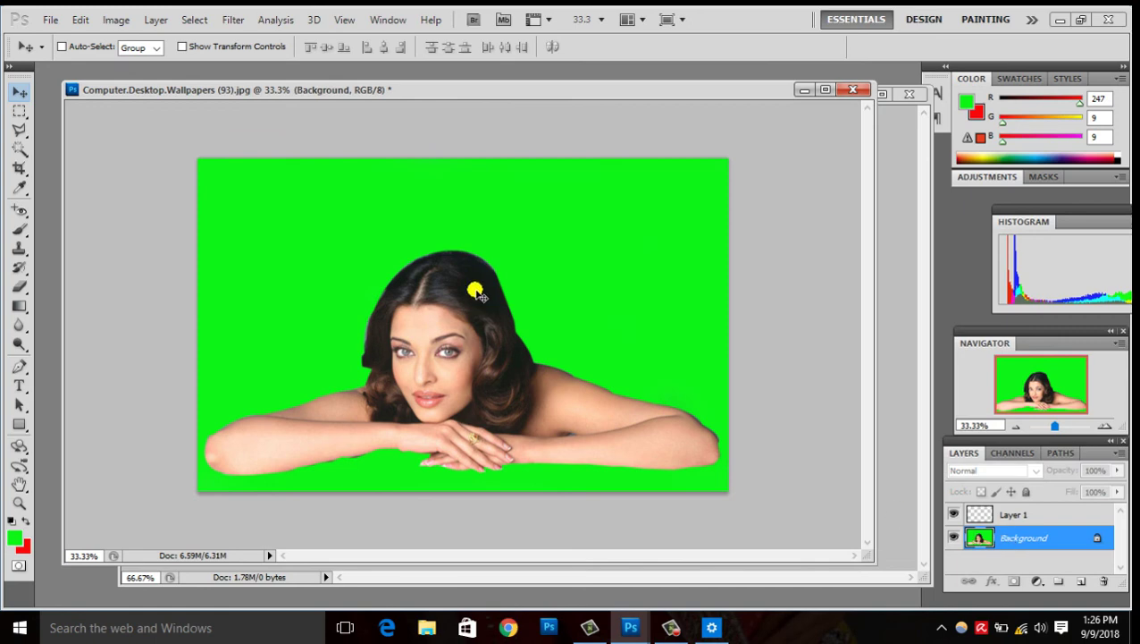
left_click(618, 330)
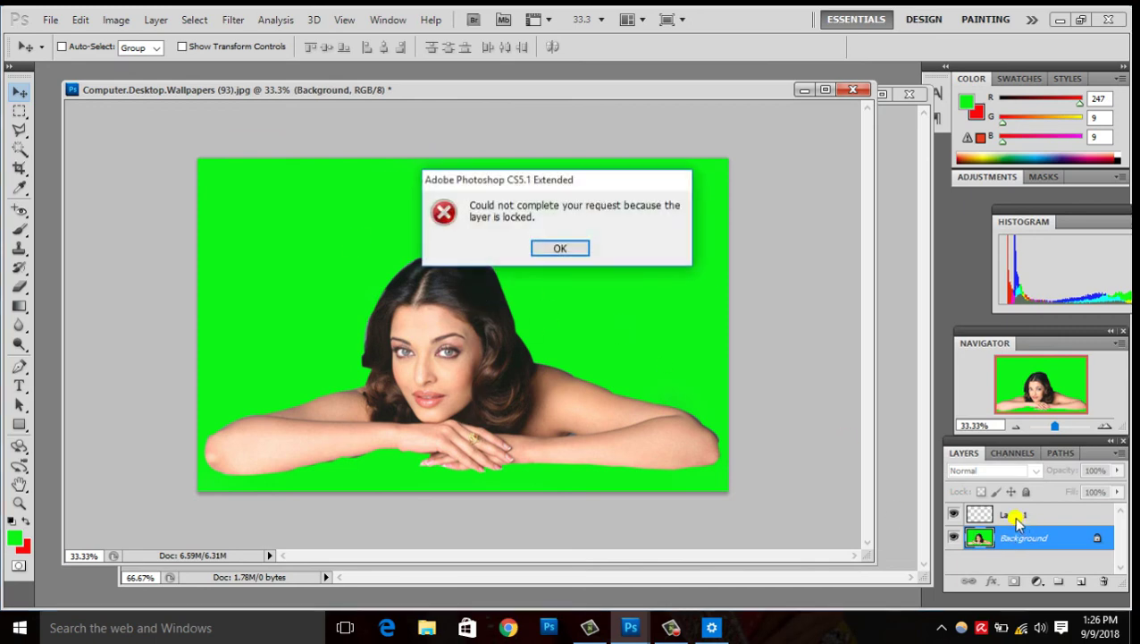
left_click(557, 247)
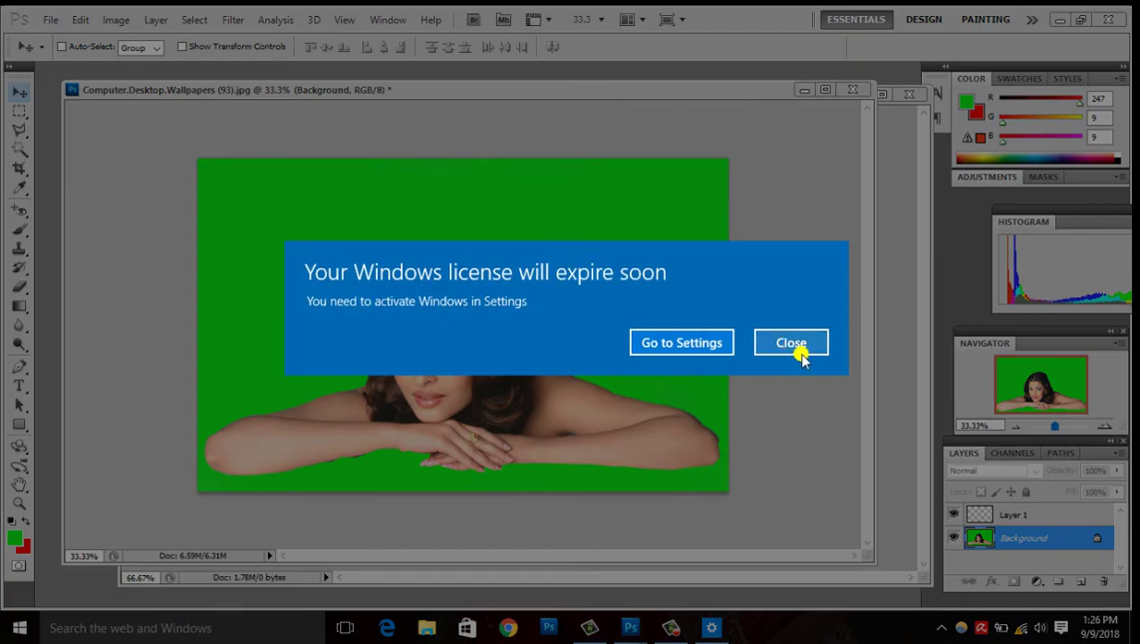
left_click(802, 354)
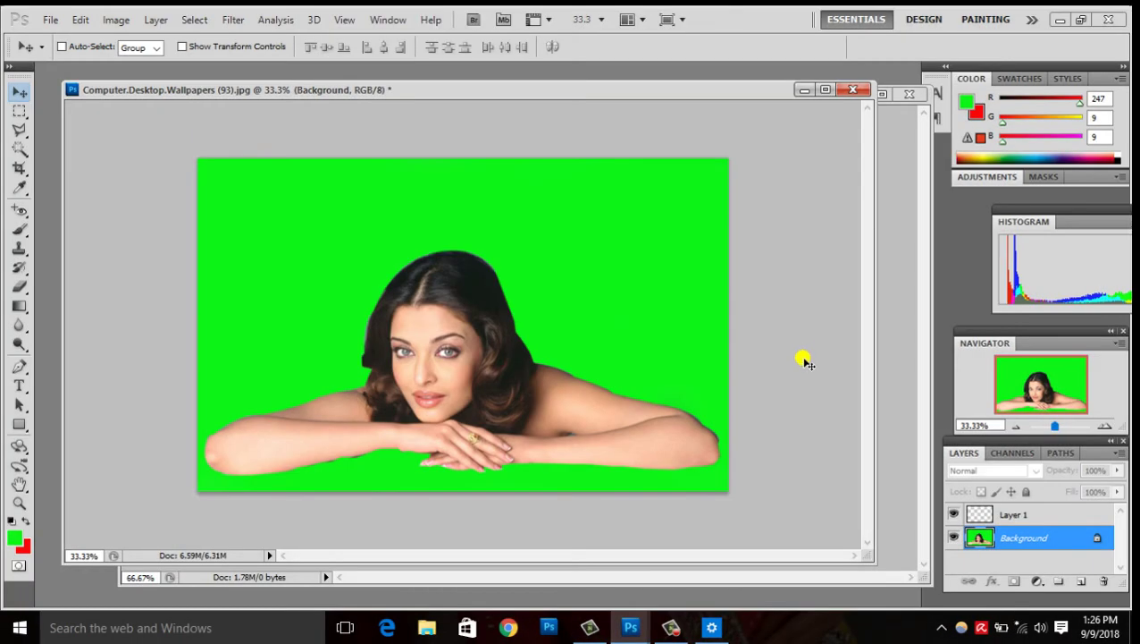